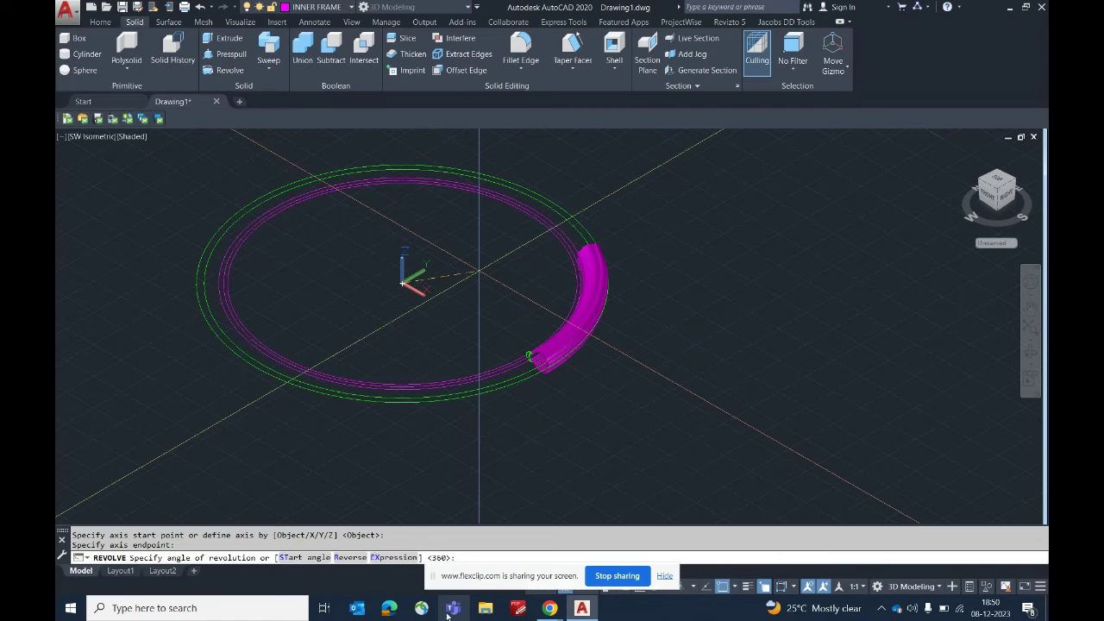
Finish the partial revolve of the inner frame profile and erase the entire trial wheel copy.
{"action": "left_click_drag", "start_coordinate": [477, 582], "coordinate": [606, 620]}
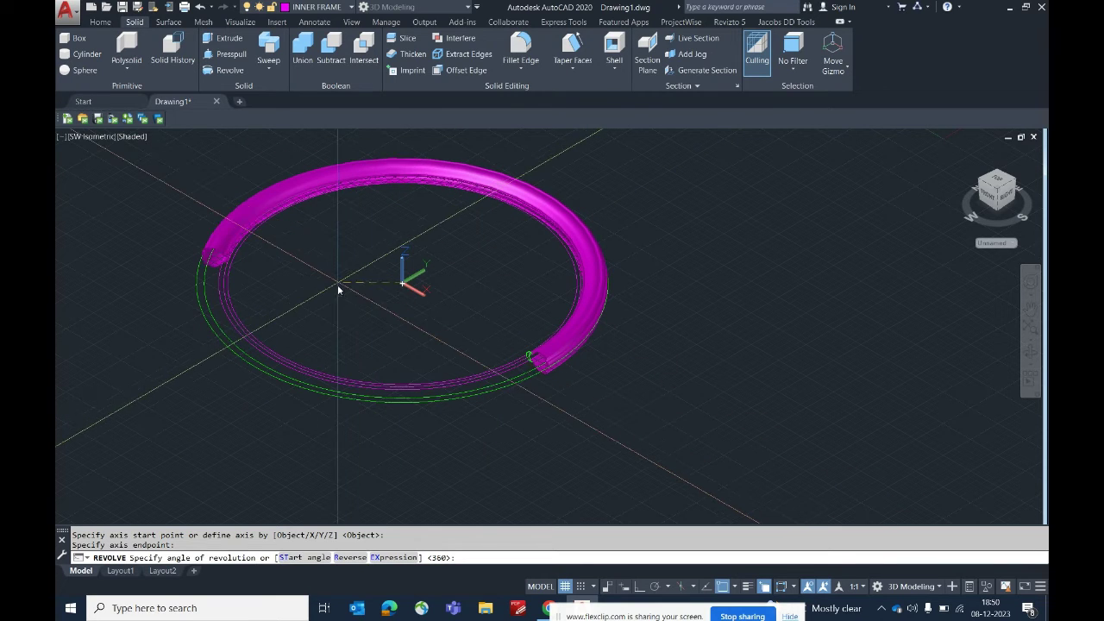
{"action": "left_click", "coordinate": [375, 314]}
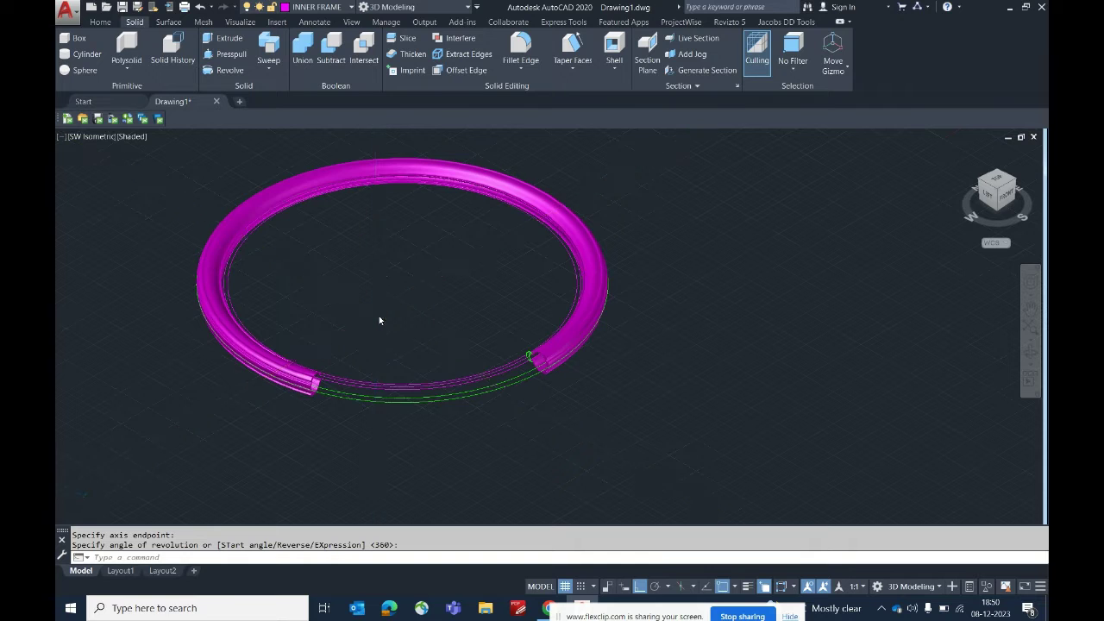
{"action": "scroll", "coordinate": [379, 316], "scroll_direction": "down", "scroll_amount": 4}
{"action": "left_click", "coordinate": [510, 249]}
{"action": "left_click", "coordinate": [246, 390]}
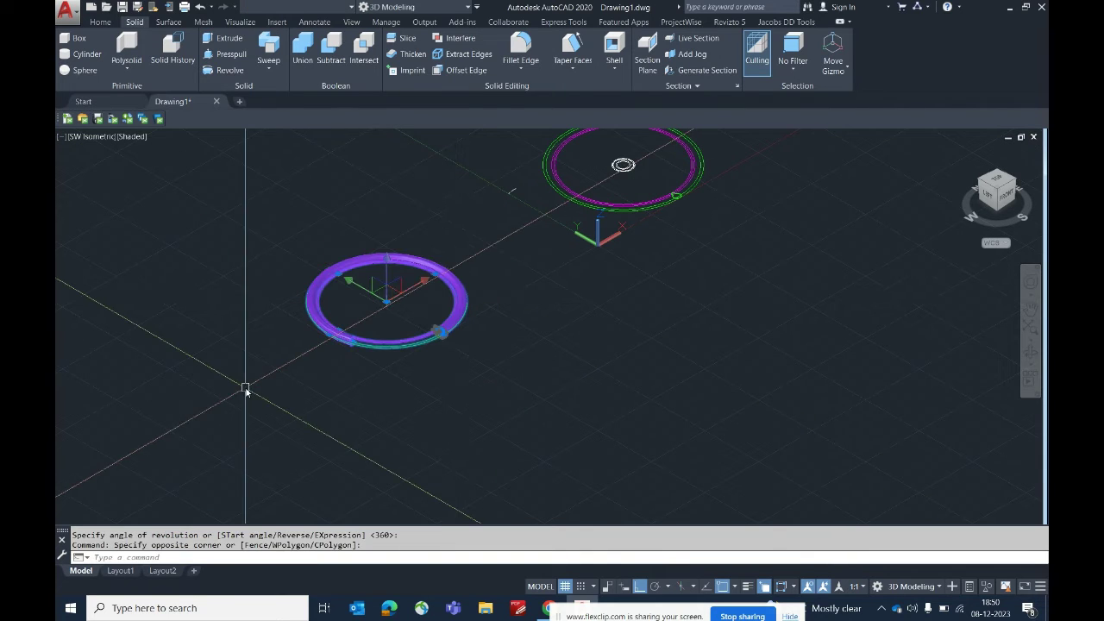
{"action": "key", "text": "Delete"}
Make FRAME the current layer.
{"action": "scroll", "coordinate": [680, 152], "scroll_direction": "up", "scroll_amount": 3}
{"action": "middle_click_drag", "start_coordinate": [681, 153], "coordinate": [614, 275]}
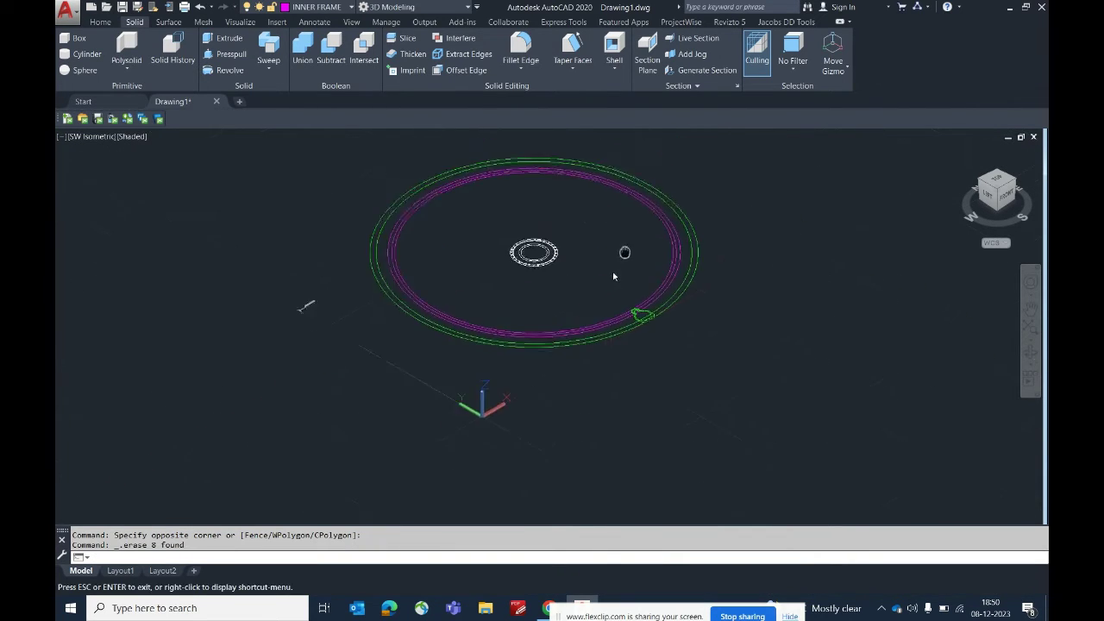
{"action": "scroll", "coordinate": [634, 373], "scroll_direction": "up", "scroll_amount": 6}
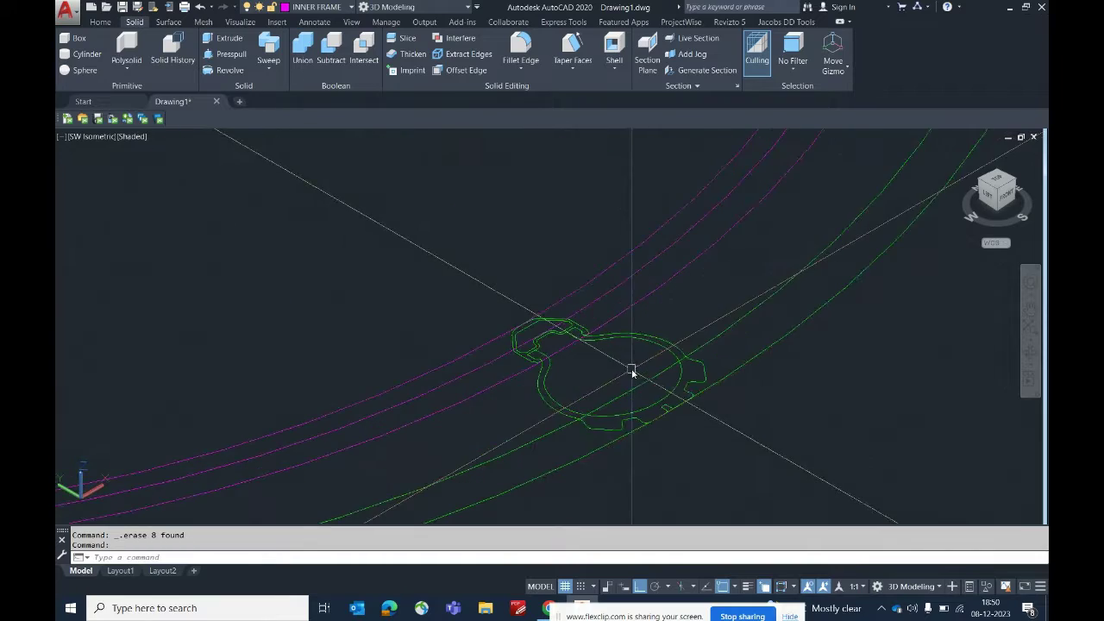
{"action": "scroll", "coordinate": [631, 371], "scroll_direction": "down", "scroll_amount": 7}
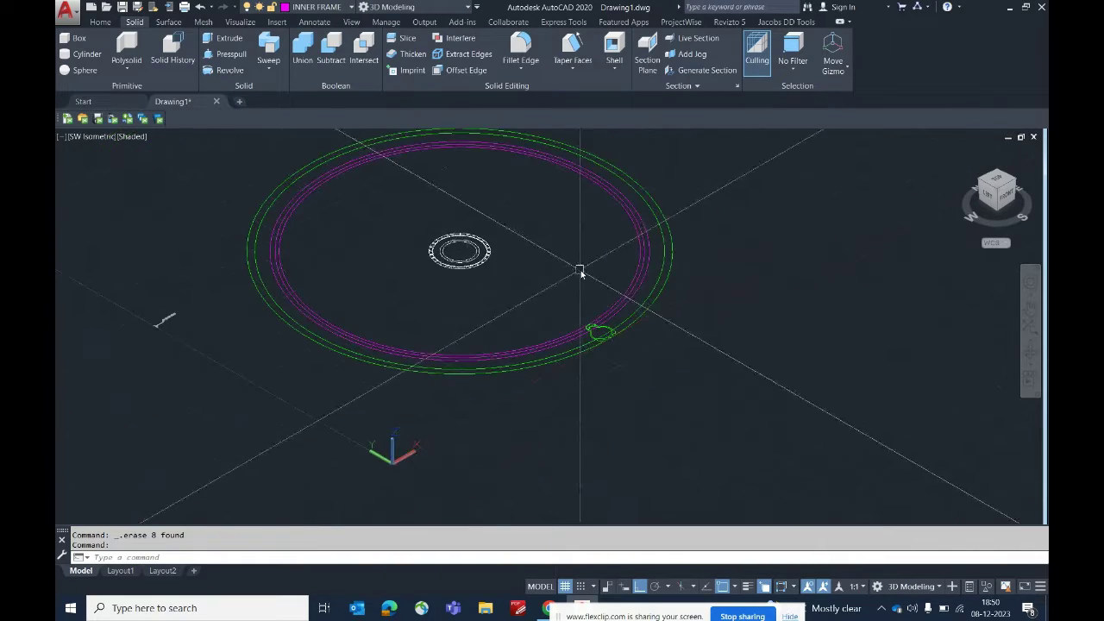
{"action": "middle_click_drag", "start_coordinate": [597, 249], "coordinate": [577, 298]}
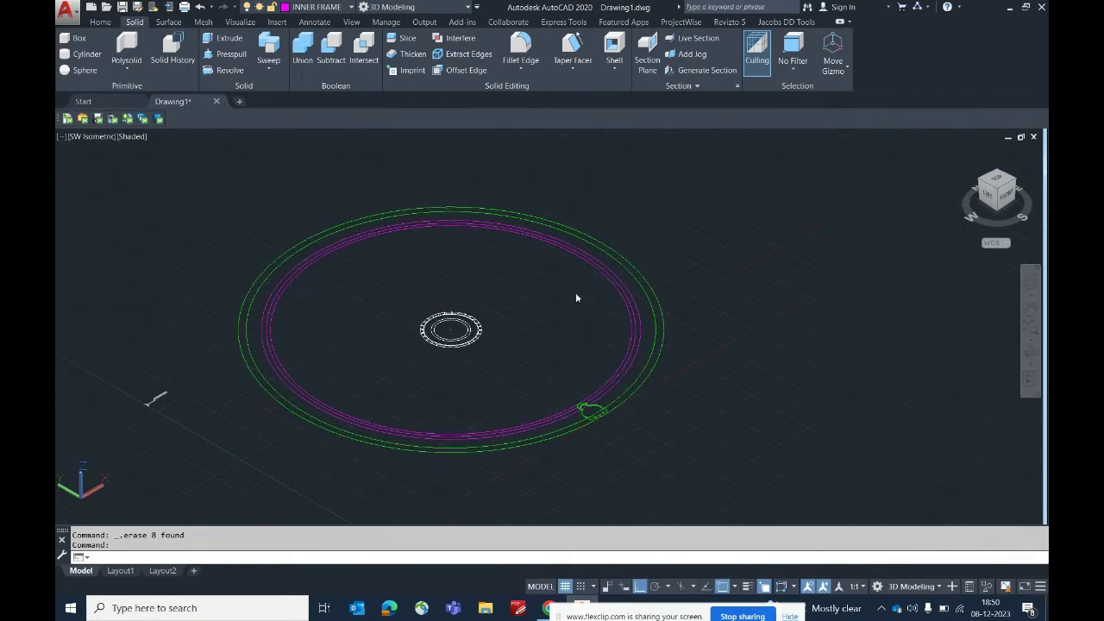
{"action": "scroll", "coordinate": [581, 431], "scroll_direction": "up", "scroll_amount": 3}
{"action": "middle_click_drag", "start_coordinate": [581, 431], "coordinate": [686, 392]}
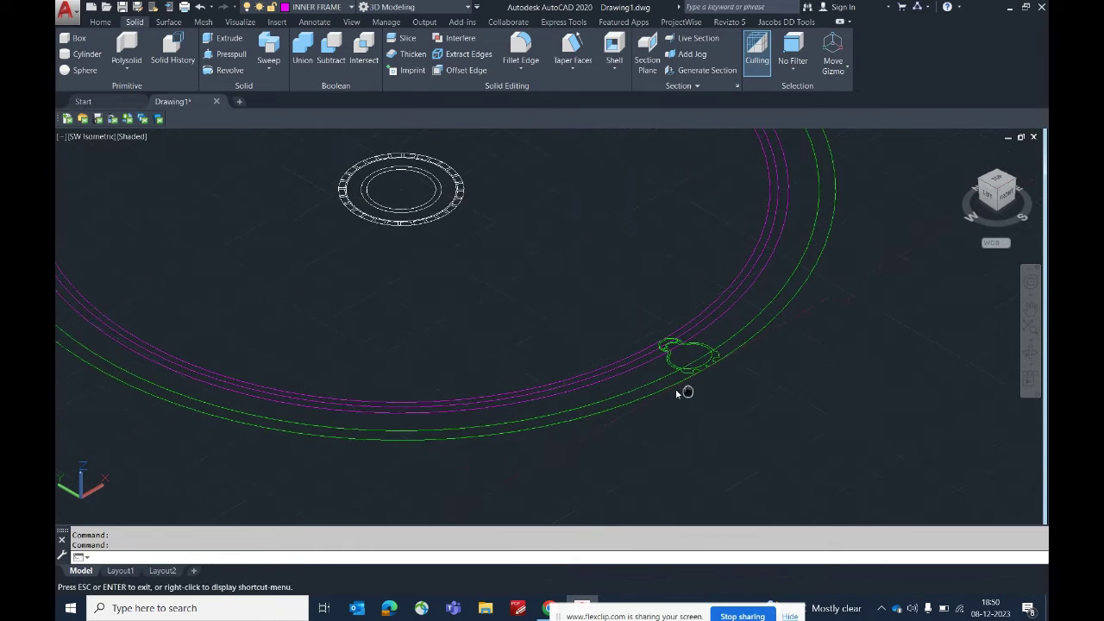
{"action": "key", "text": "Return"}
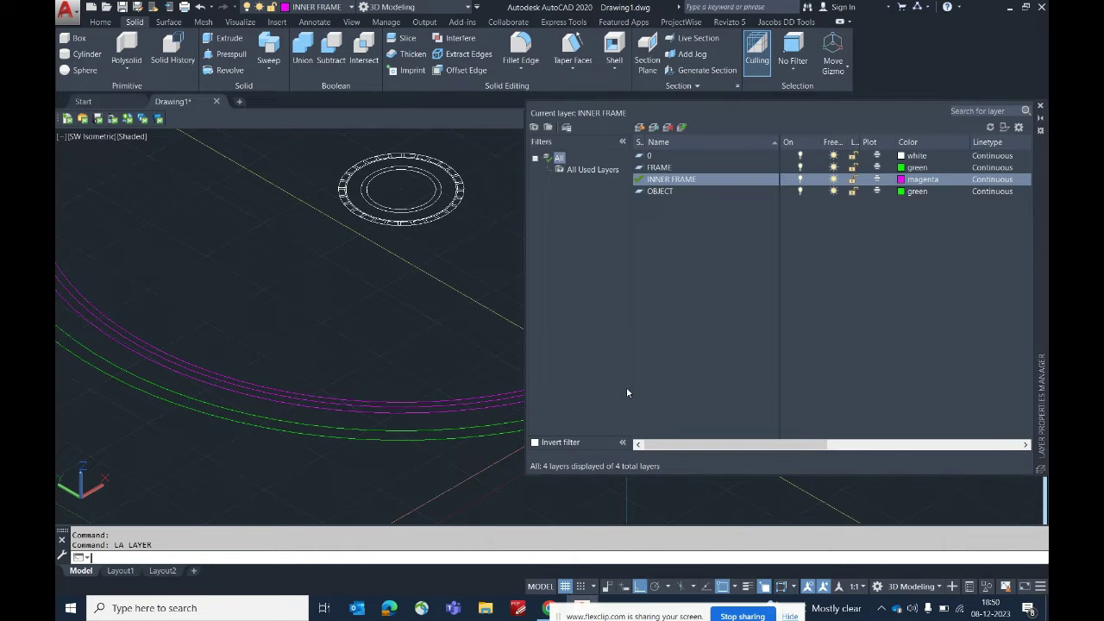
{"action": "left_click", "coordinate": [665, 167]}
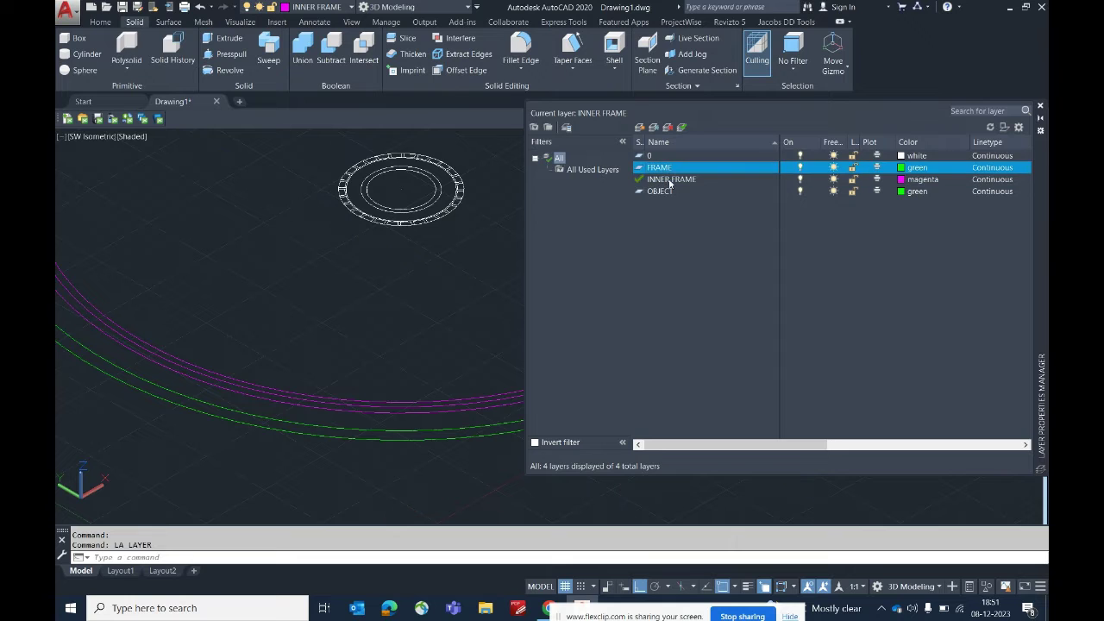
{"action": "left_click", "coordinate": [661, 191]}
{"action": "double_click", "coordinate": [662, 169]}
{"action": "left_click", "coordinate": [1040, 107]}
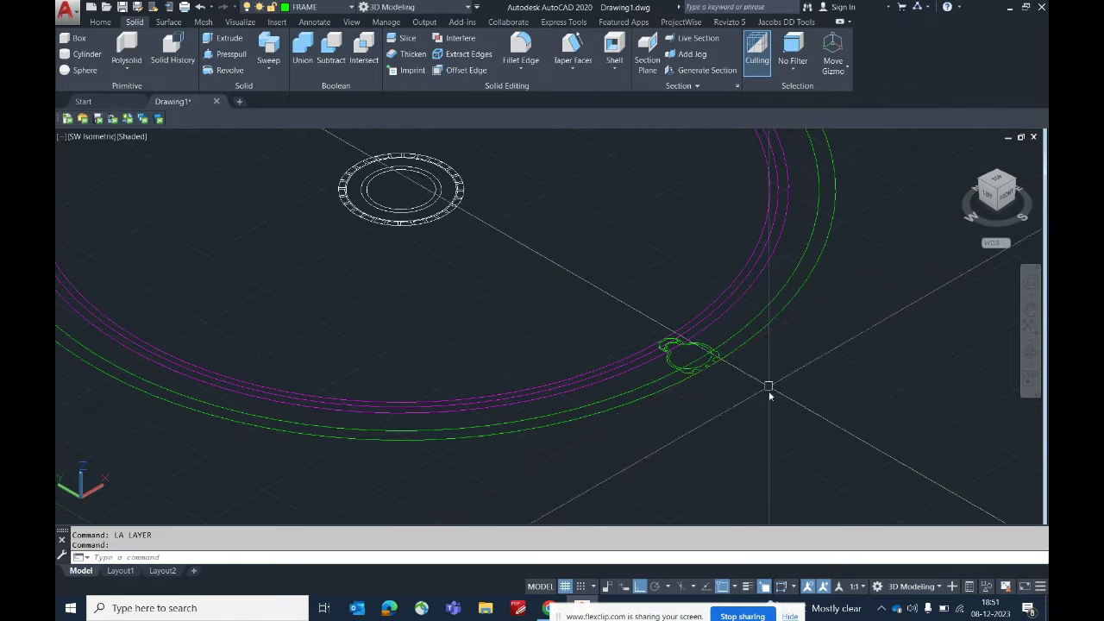
Choose the 3D Modeling workspace and check the wheel in the Top view, returning to SW Isometric.
{"action": "left_click", "coordinate": [927, 588]}
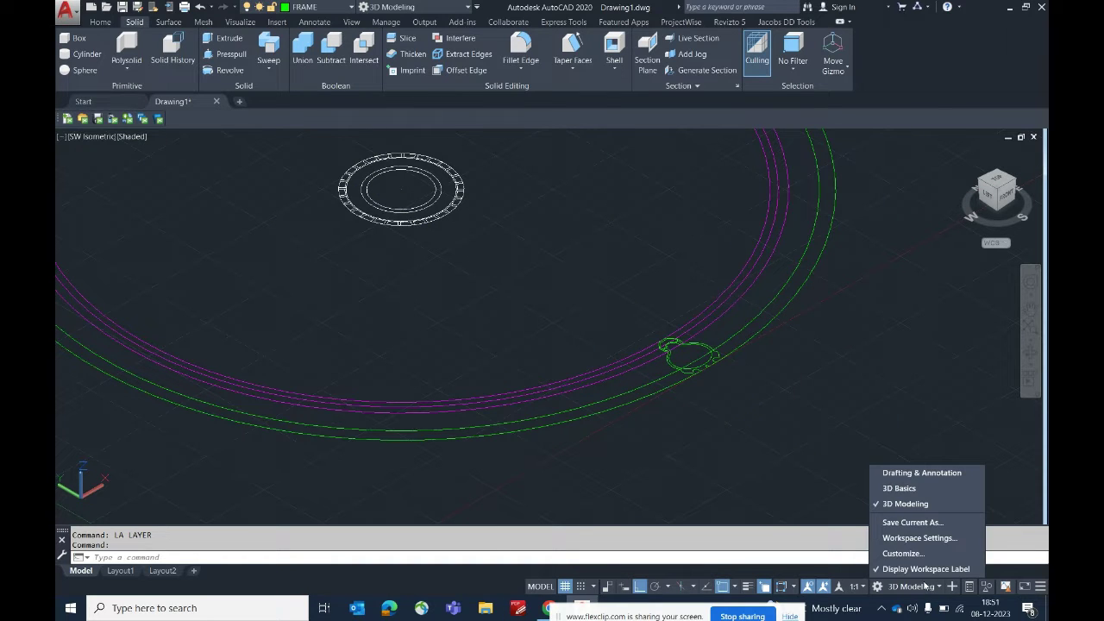
{"action": "left_click", "coordinate": [895, 507]}
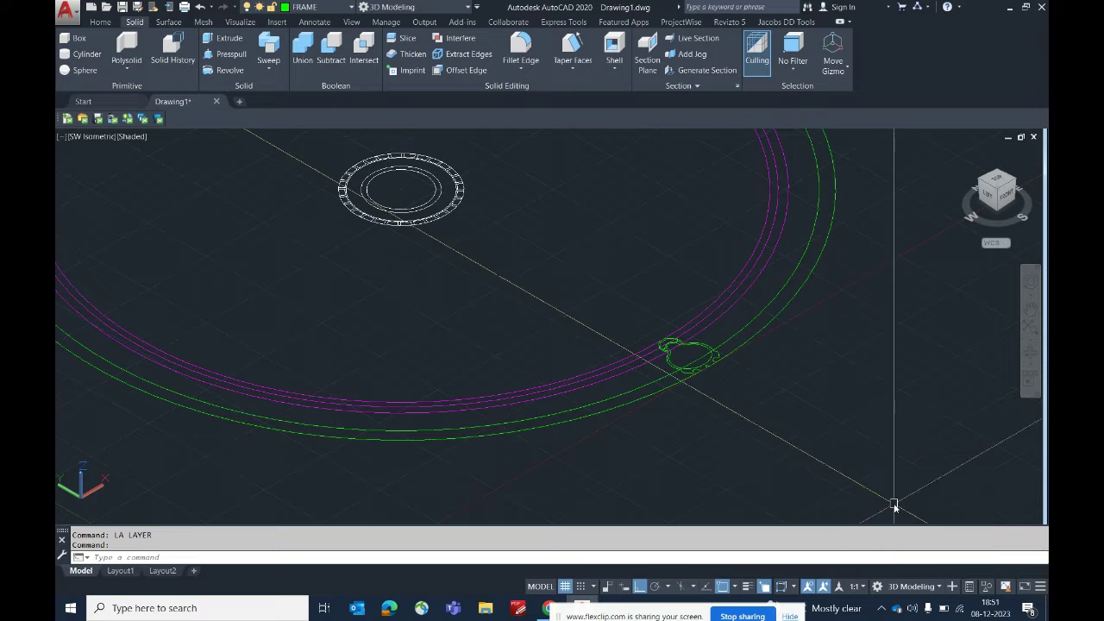
{"action": "scroll", "coordinate": [660, 419], "scroll_direction": "down", "scroll_amount": 3}
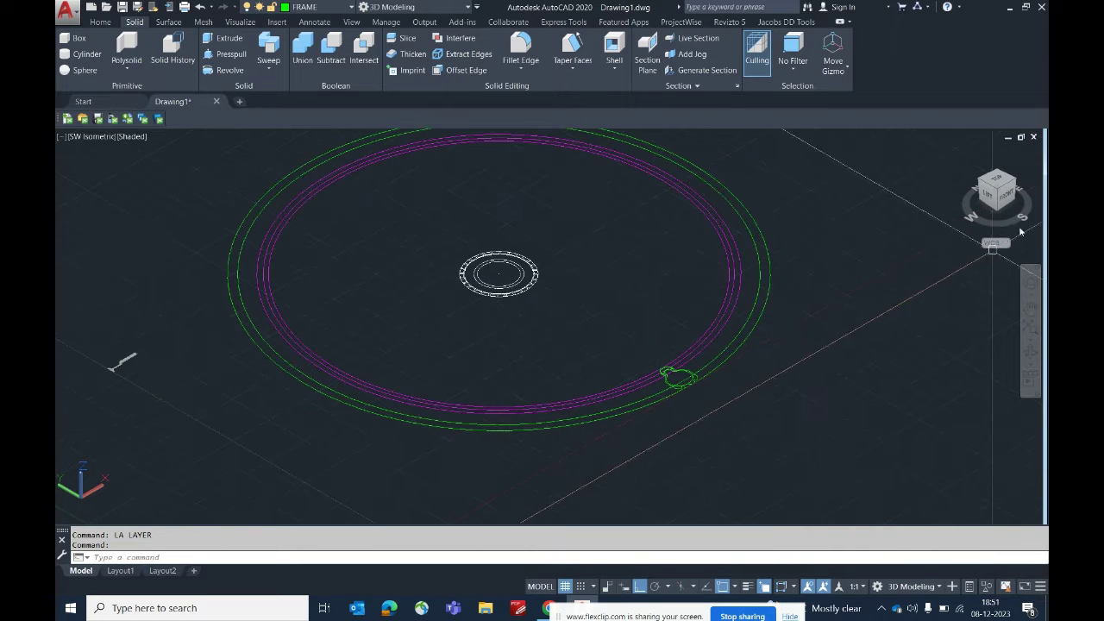
{"action": "left_click", "coordinate": [997, 188]}
{"action": "left_click", "coordinate": [996, 180]}
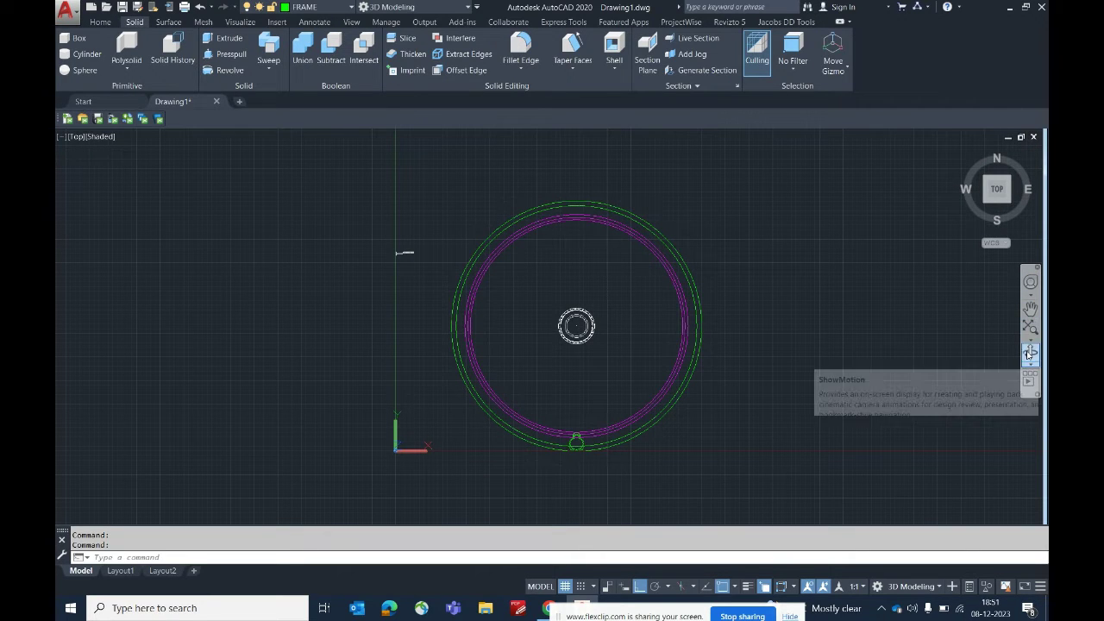
{"action": "left_click", "coordinate": [986, 202]}
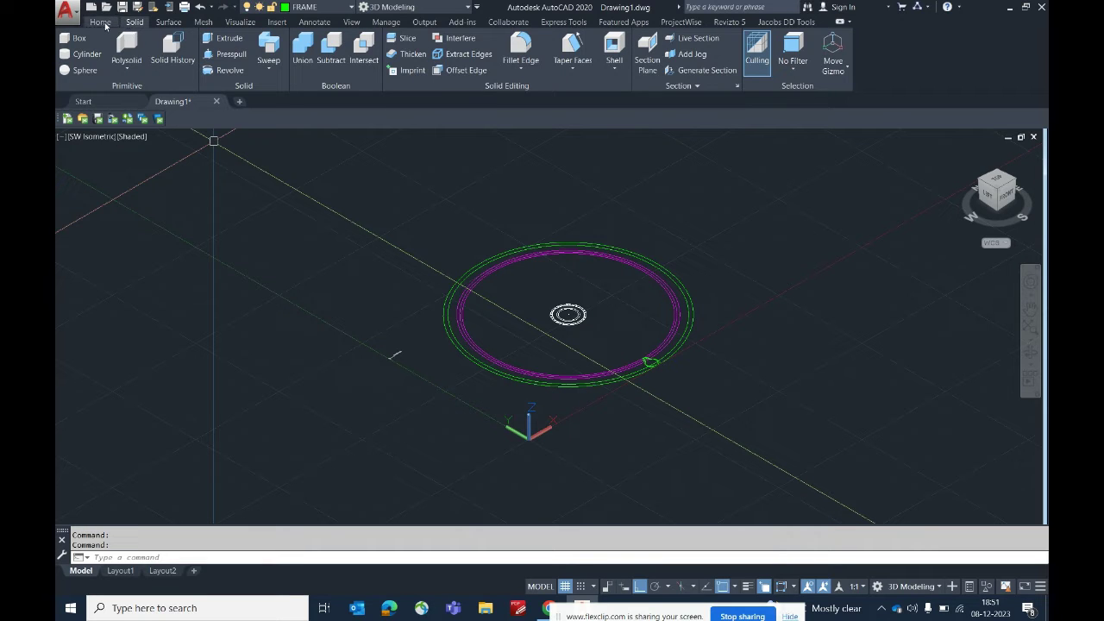
Rotate the three frame cross-section outlines in 3D about the Y axis so they stand perpendicular to the wheel's plane.
{"action": "left_click", "coordinate": [103, 23]}
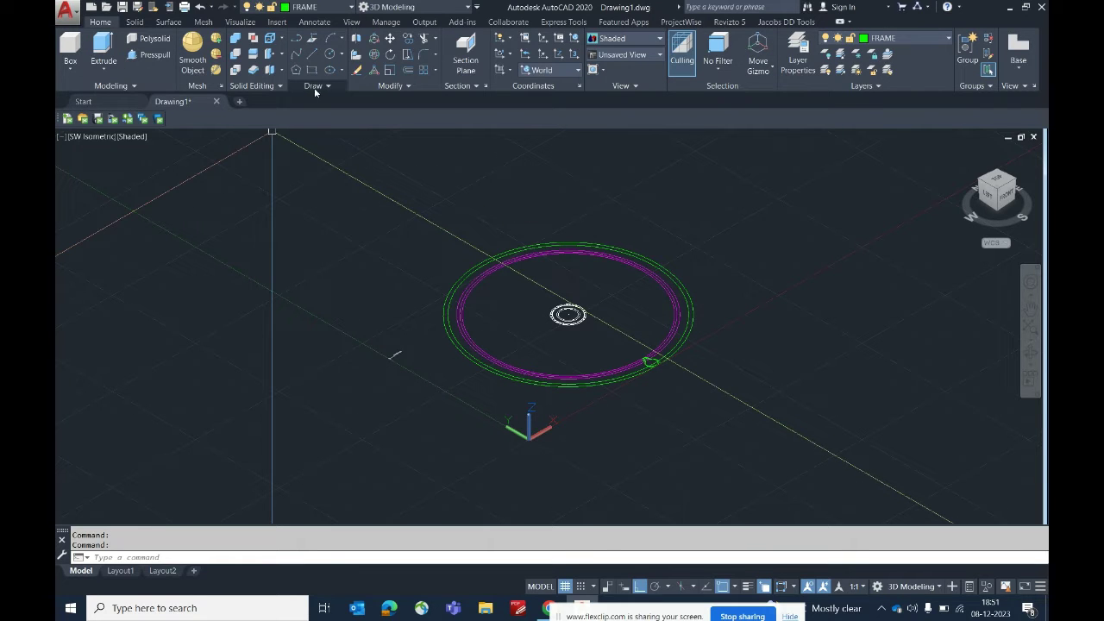
{"action": "scroll", "coordinate": [651, 362], "scroll_direction": "up", "scroll_amount": 10}
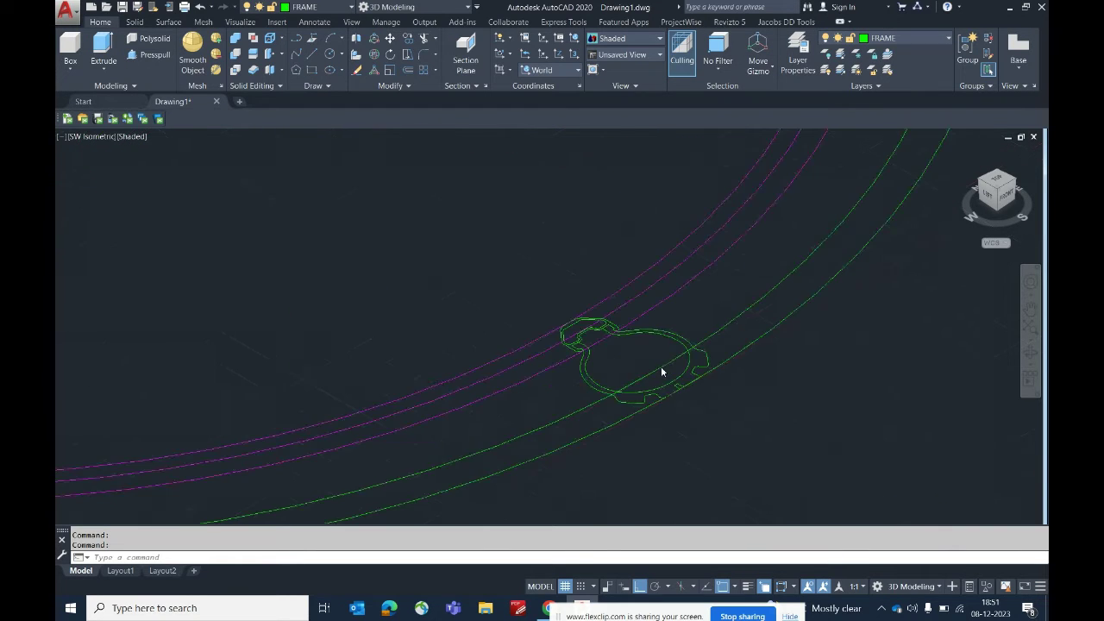
{"action": "scroll", "coordinate": [661, 371], "scroll_direction": "down", "scroll_amount": 8}
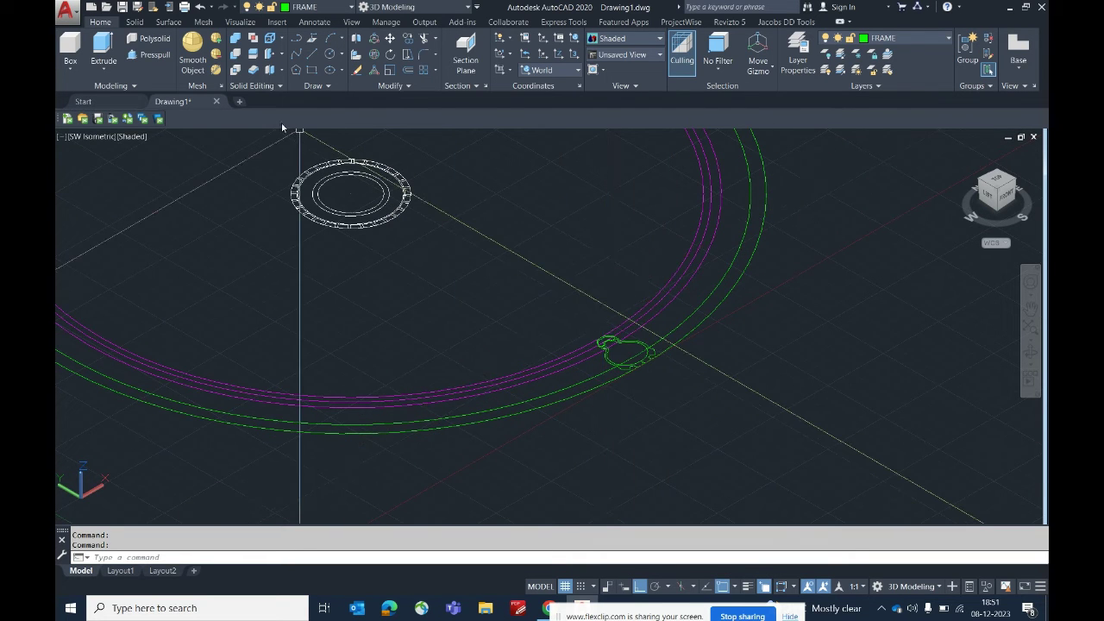
{"action": "left_click", "coordinate": [581, 306]}
{"action": "left_click", "coordinate": [746, 446]}
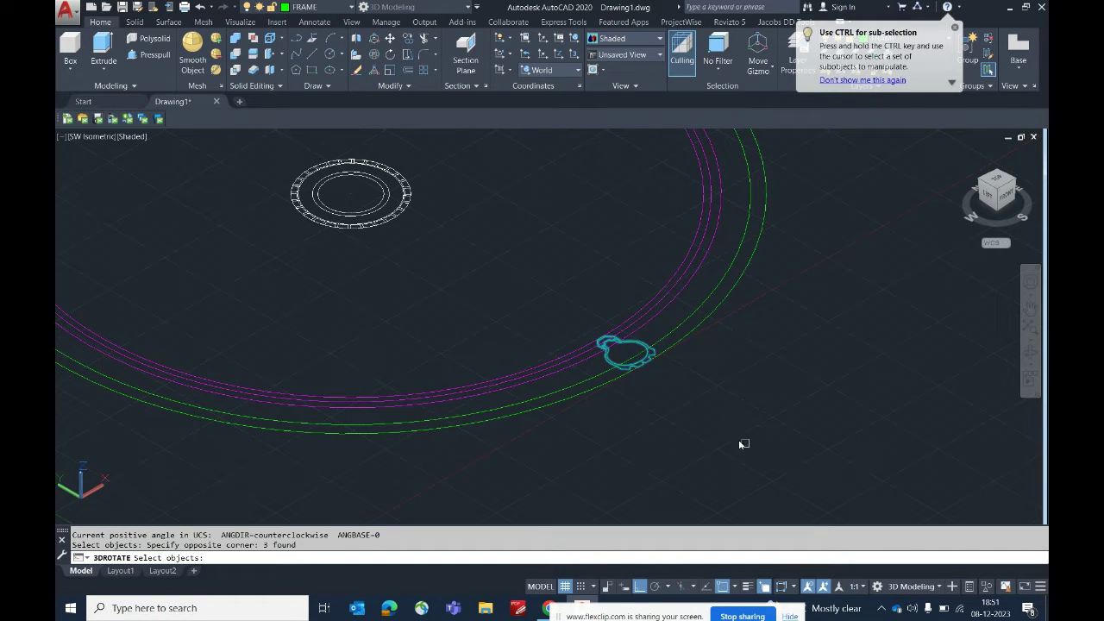
{"action": "key", "text": "Return"}
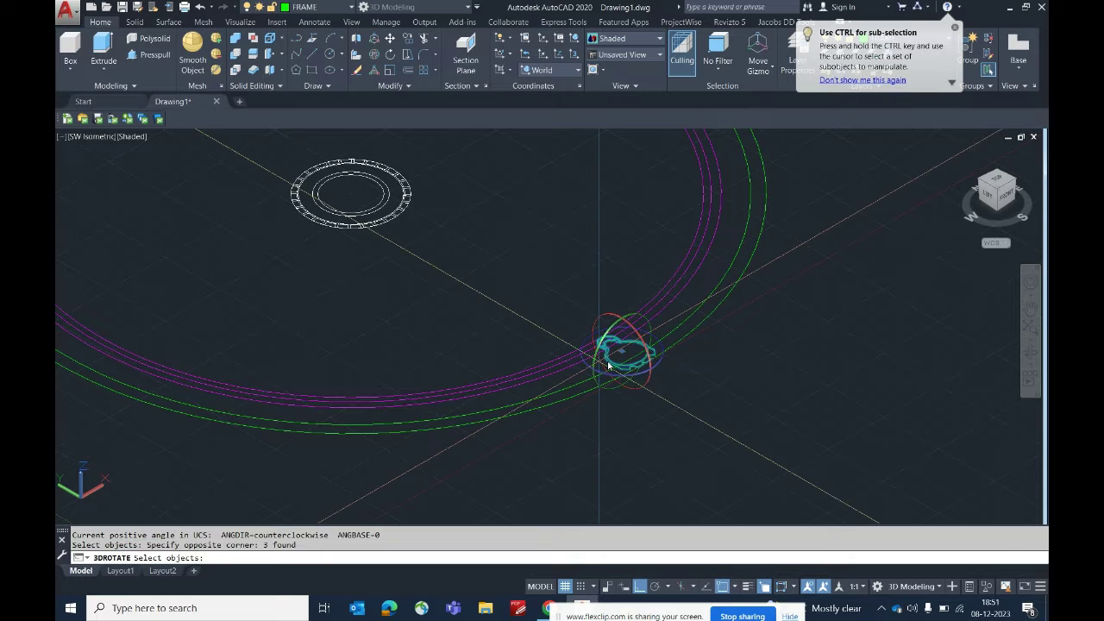
{"action": "scroll", "coordinate": [621, 345], "scroll_direction": "up", "scroll_amount": 5}
{"action": "scroll", "coordinate": [627, 330], "scroll_direction": "up", "scroll_amount": 2}
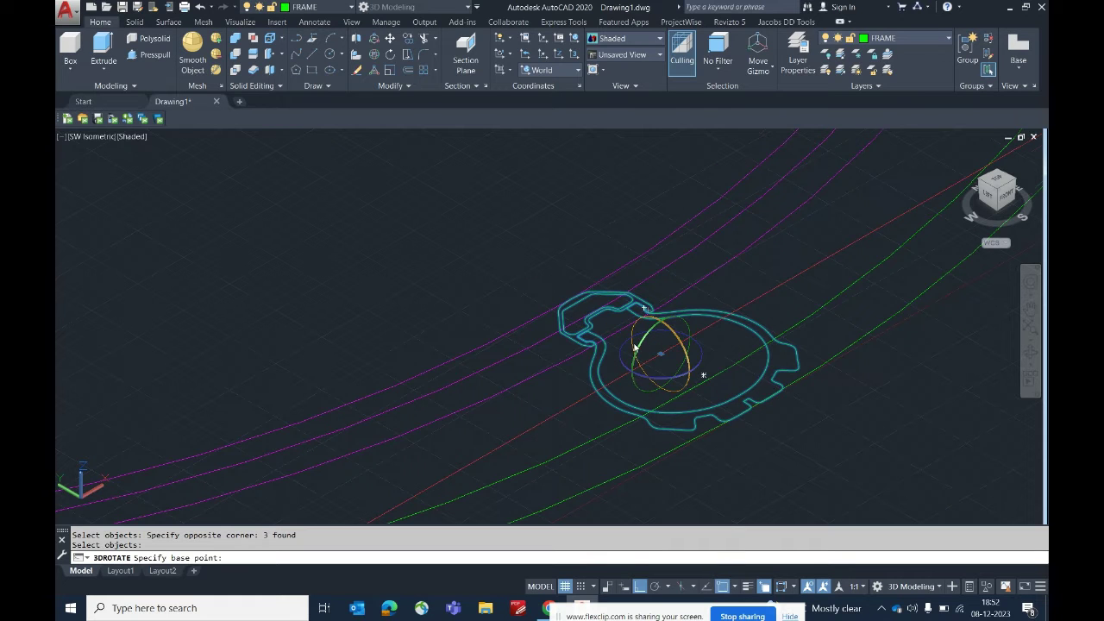
{"action": "scroll", "coordinate": [633, 343], "scroll_direction": "up", "scroll_amount": 3}
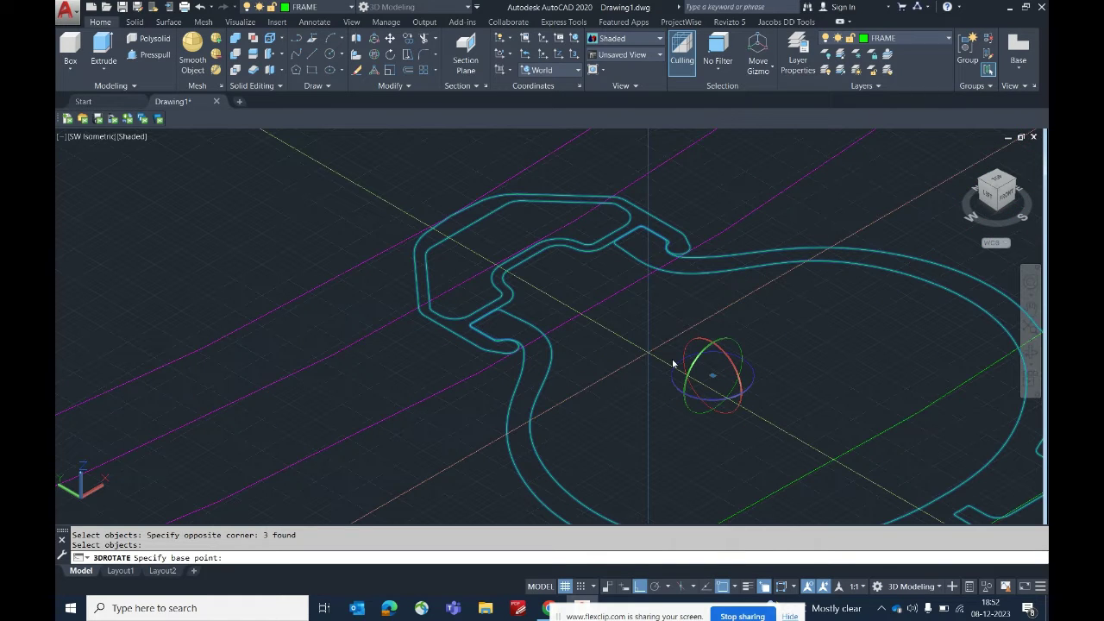
{"action": "scroll", "coordinate": [673, 363], "scroll_direction": "down", "scroll_amount": 5}
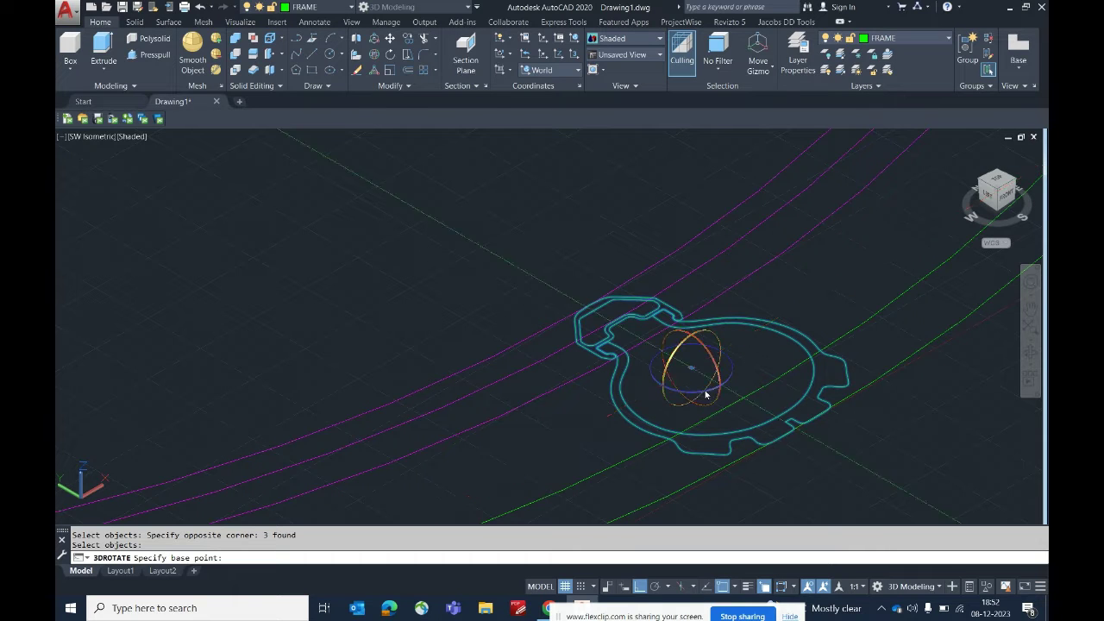
{"action": "left_click", "coordinate": [676, 357]}
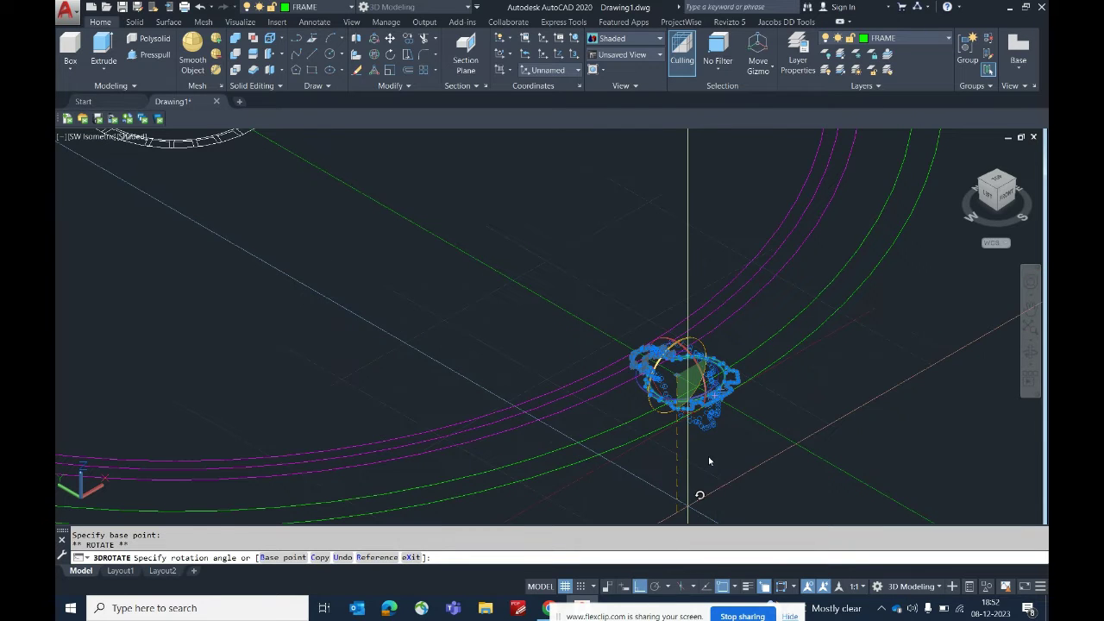
{"action": "middle_click_drag", "start_coordinate": [702, 456], "coordinate": [668, 308]}
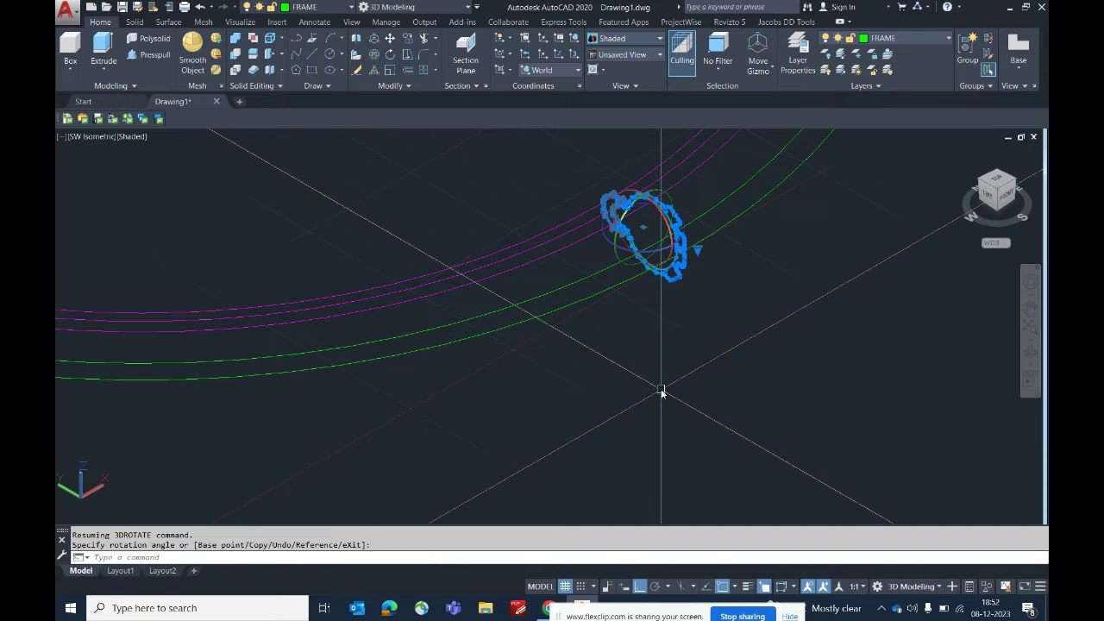
{"action": "left_click", "coordinate": [662, 394]}
{"action": "key", "text": "Escape"}
Revolve the outermost frame profile as a solid through 360 degrees about the vertical axis through the wheel's centre.
{"action": "scroll", "coordinate": [653, 207], "scroll_direction": "up", "scroll_amount": 3}
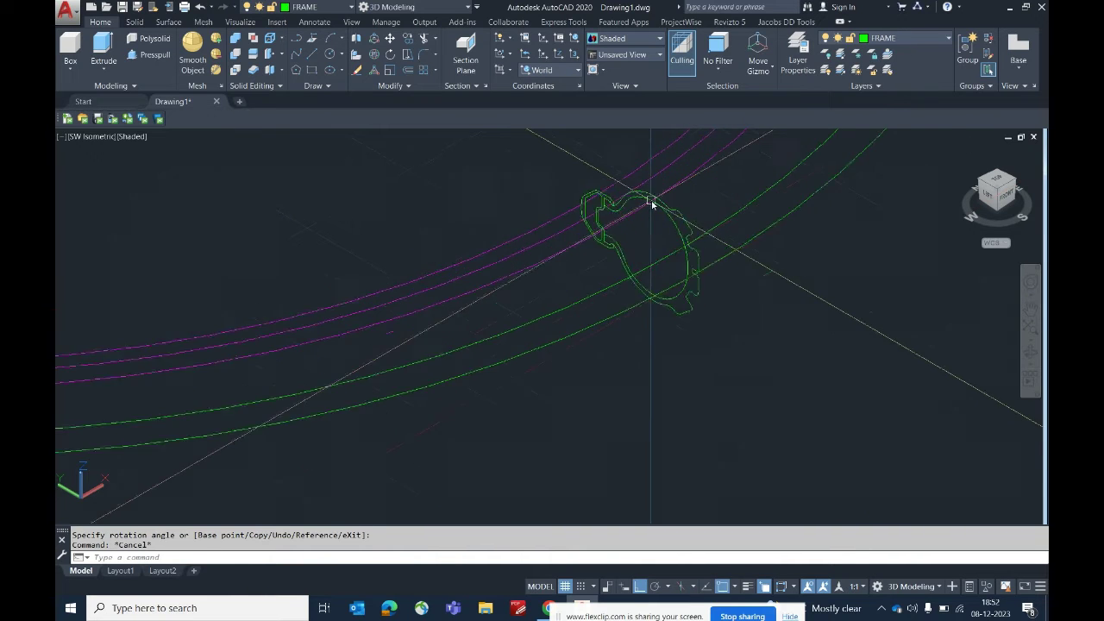
{"action": "middle_click_drag", "start_coordinate": [655, 225], "coordinate": [687, 303]}
{"action": "scroll", "coordinate": [687, 302], "scroll_direction": "down", "scroll_amount": 5}
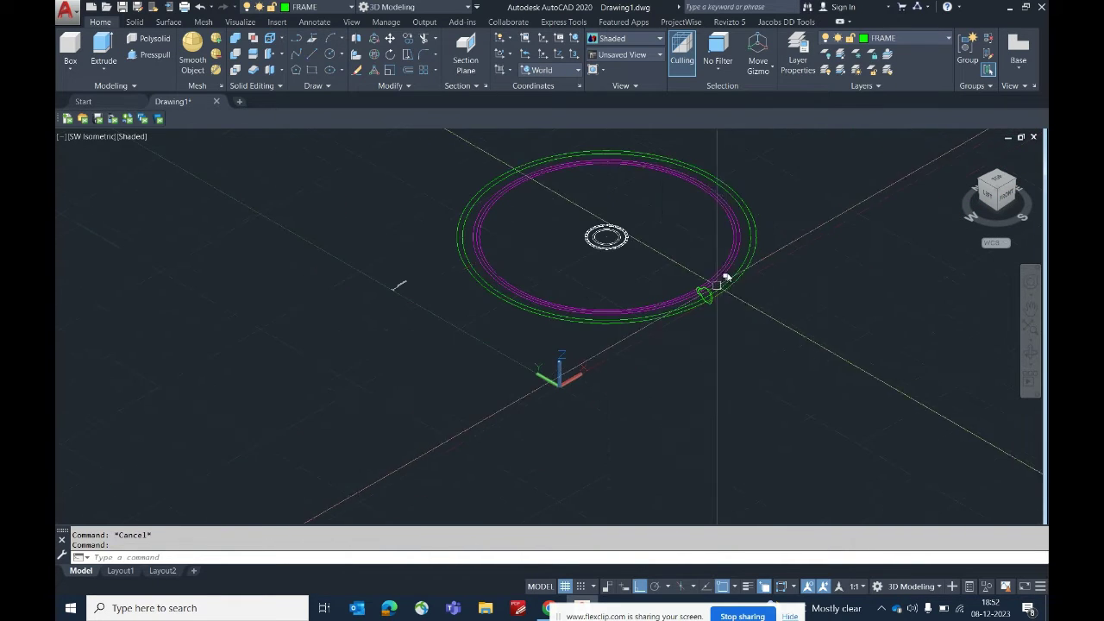
{"action": "scroll", "coordinate": [735, 227], "scroll_direction": "up", "scroll_amount": 2}
{"action": "middle_click_drag", "start_coordinate": [692, 222], "coordinate": [658, 288]}
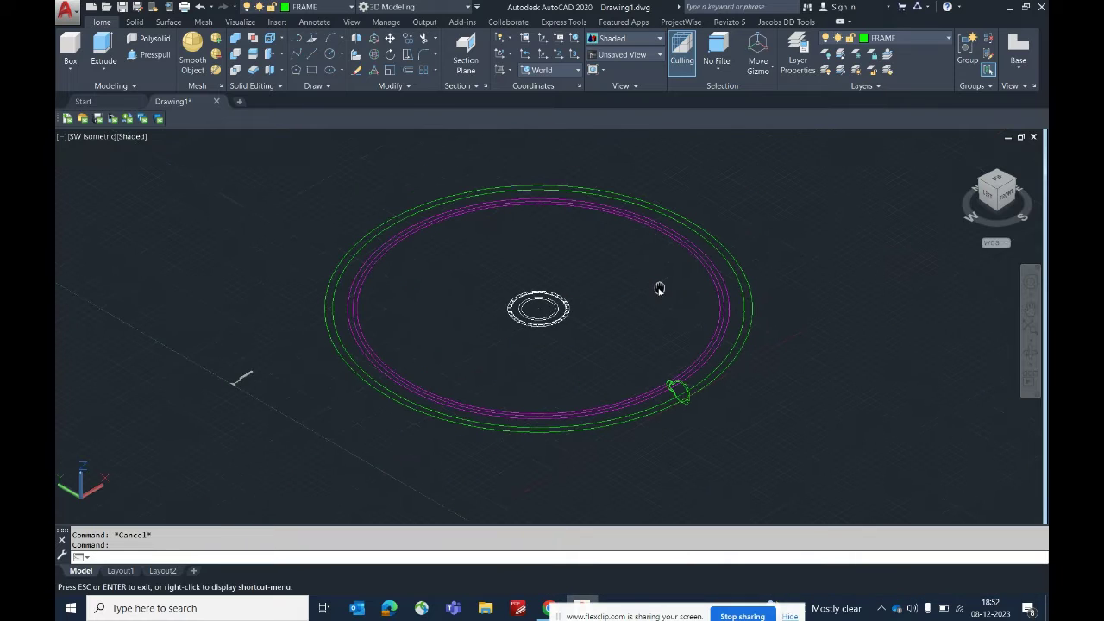
{"action": "left_click", "coordinate": [135, 23]}
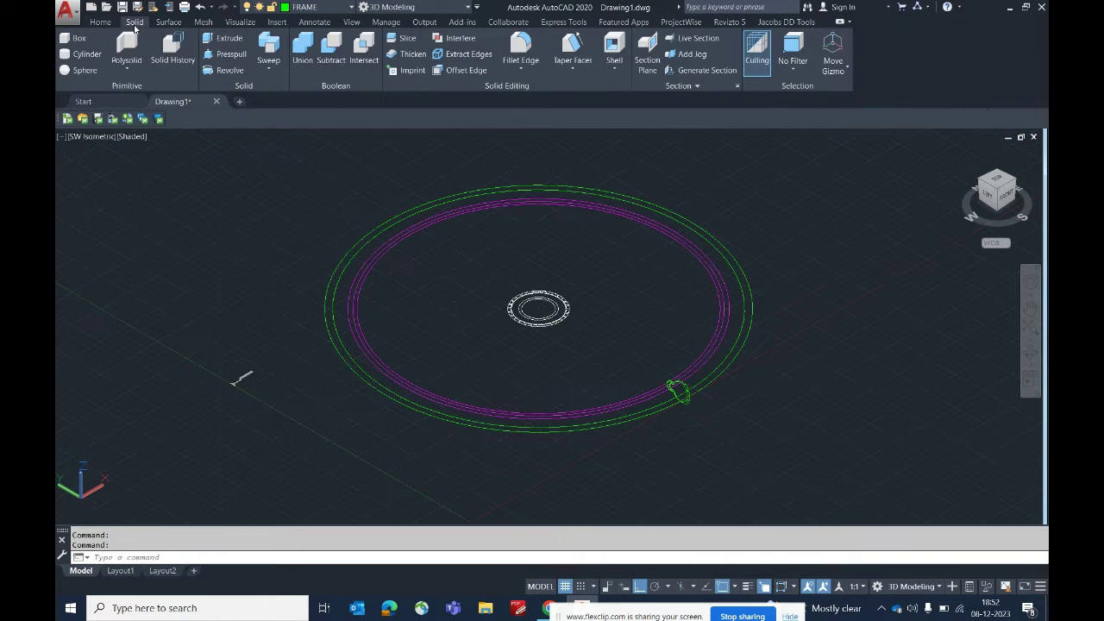
{"action": "left_click", "coordinate": [233, 72]}
{"action": "scroll", "coordinate": [704, 390], "scroll_direction": "up", "scroll_amount": 5}
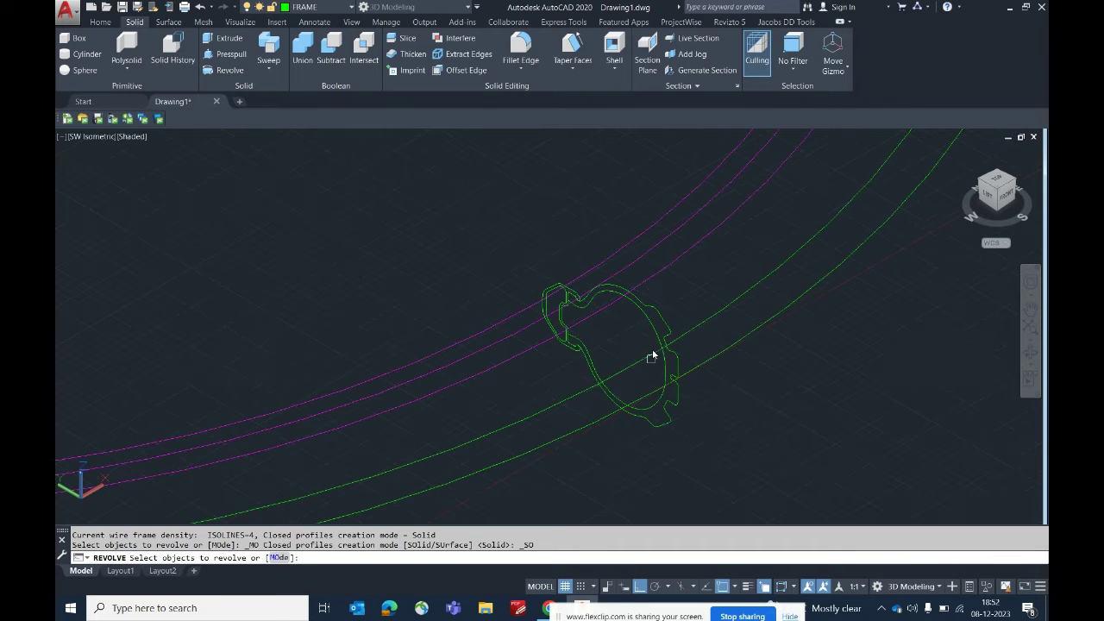
{"action": "left_click", "coordinate": [649, 325]}
{"action": "scroll", "coordinate": [625, 326], "scroll_direction": "down", "scroll_amount": 4}
{"action": "scroll", "coordinate": [664, 324], "scroll_direction": "up", "scroll_amount": 5}
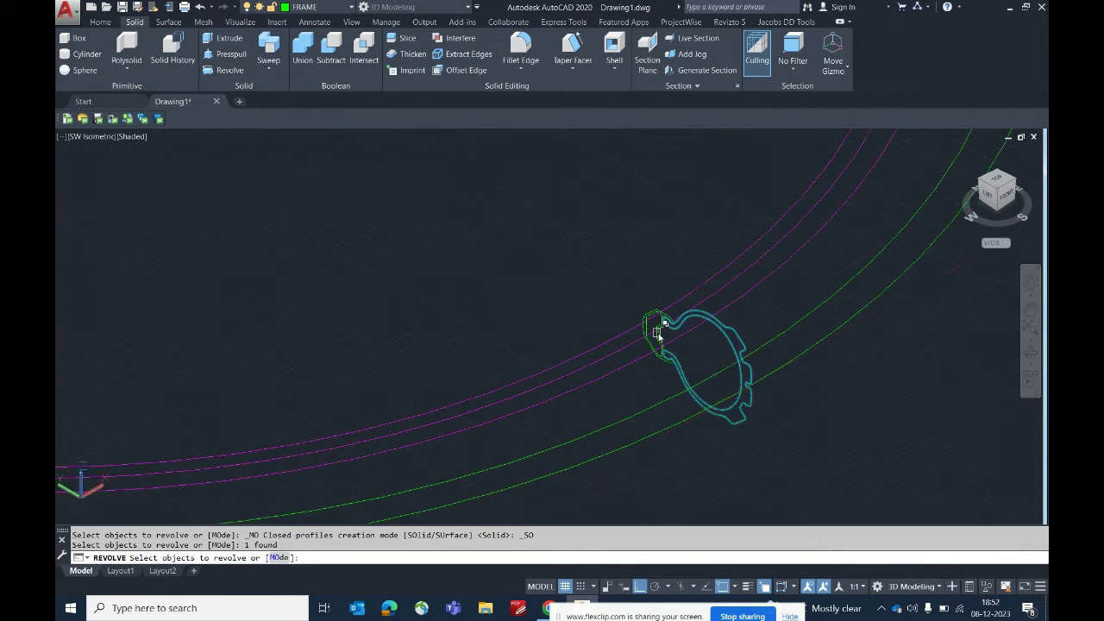
{"action": "scroll", "coordinate": [715, 352], "scroll_direction": "down", "scroll_amount": 4}
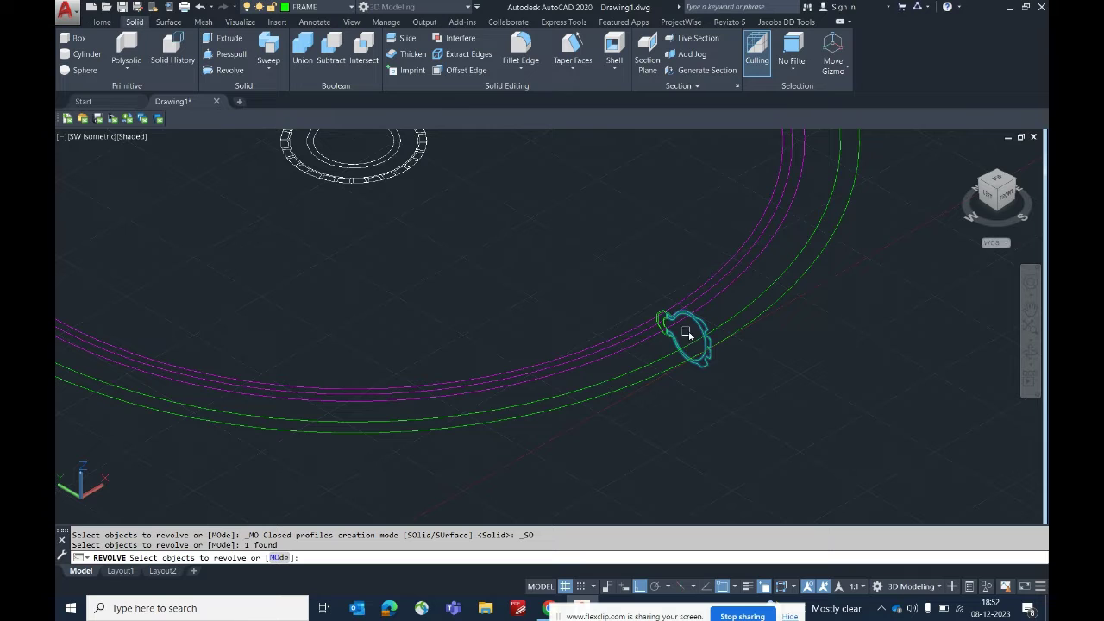
{"action": "middle_click_drag", "start_coordinate": [698, 347], "coordinate": [717, 395]}
{"action": "right_click", "coordinate": [769, 409]}
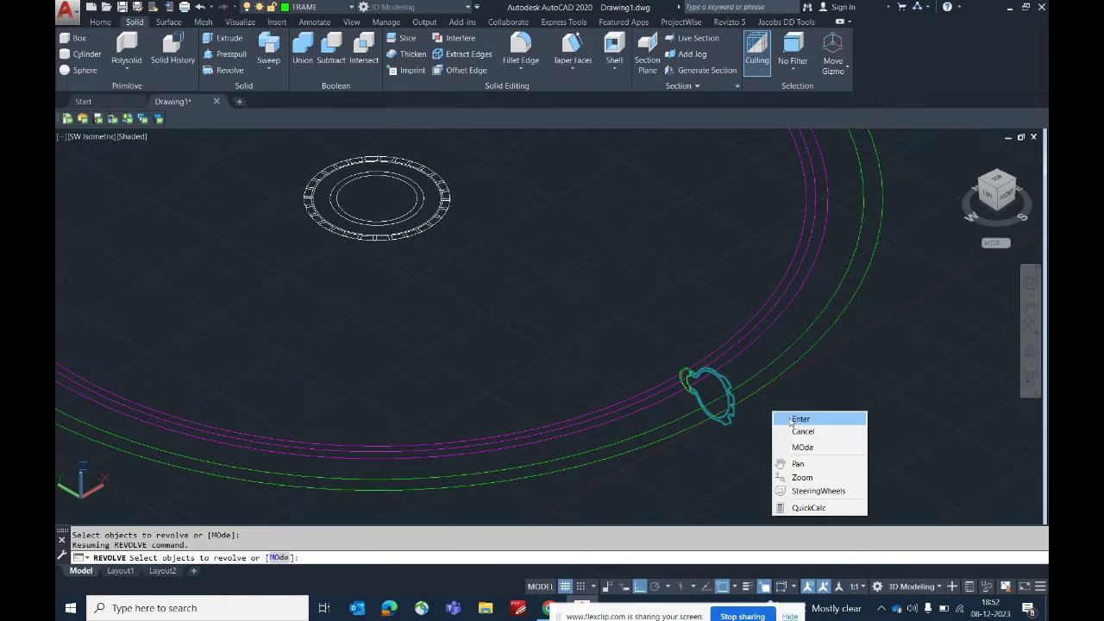
{"action": "left_click", "coordinate": [795, 420]}
{"action": "scroll", "coordinate": [776, 420], "scroll_direction": "down", "scroll_amount": 4}
{"action": "scroll", "coordinate": [645, 402], "scroll_direction": "up", "scroll_amount": 3}
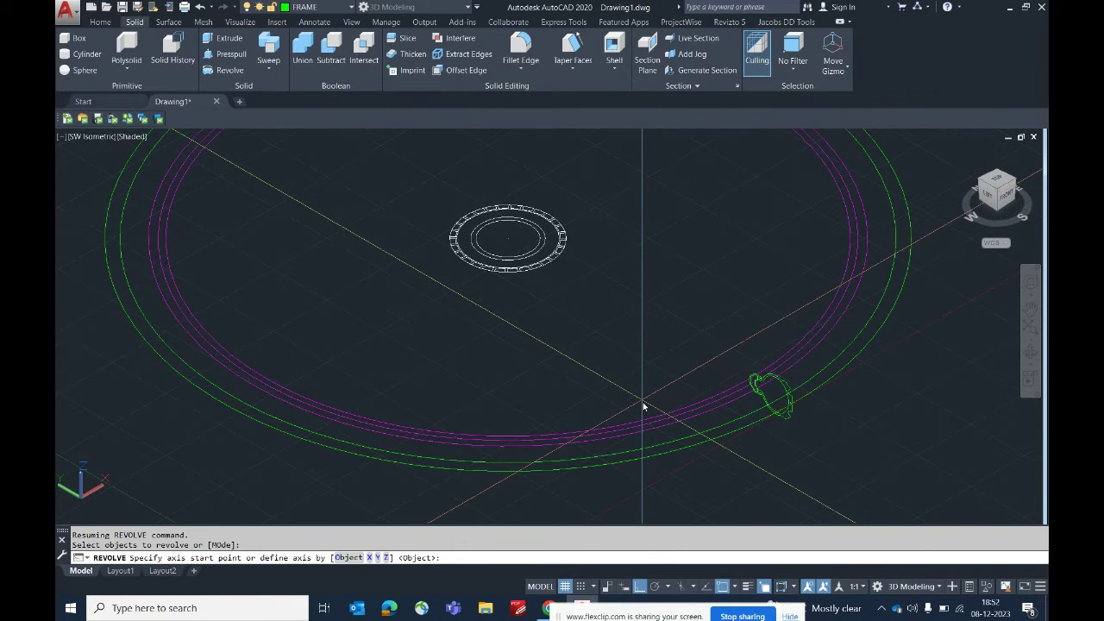
{"action": "type", "text": "CEN"}
{"action": "key", "text": "Return"}
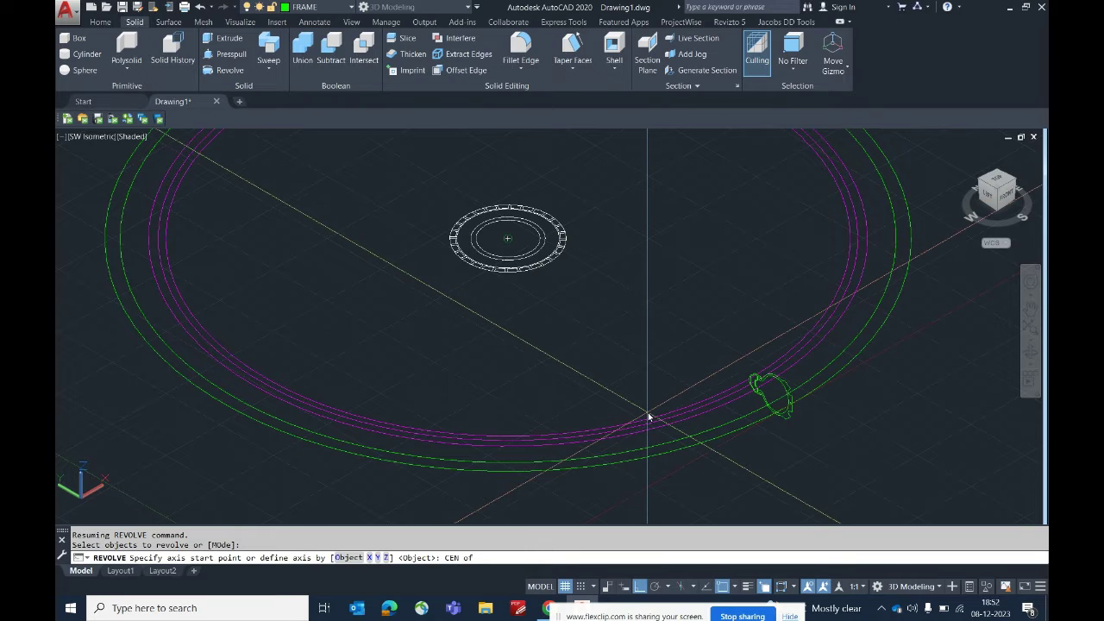
{"action": "left_click", "coordinate": [648, 417]}
{"action": "scroll", "coordinate": [623, 357], "scroll_direction": "down", "scroll_amount": 3}
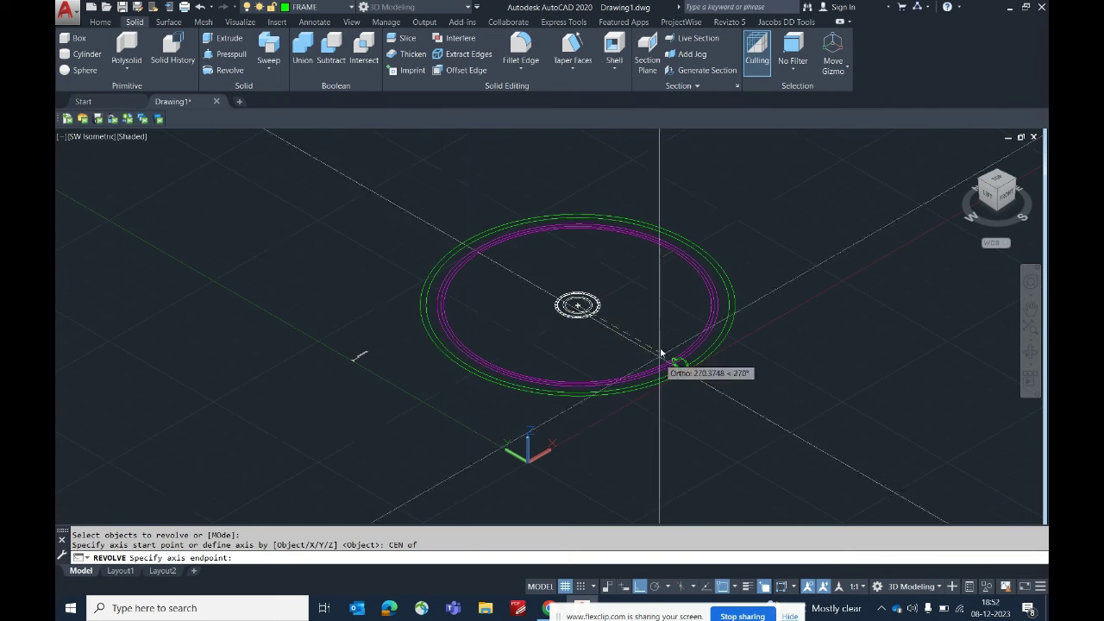
{"action": "middle_click_drag", "start_coordinate": [593, 160], "coordinate": [589, 227]}
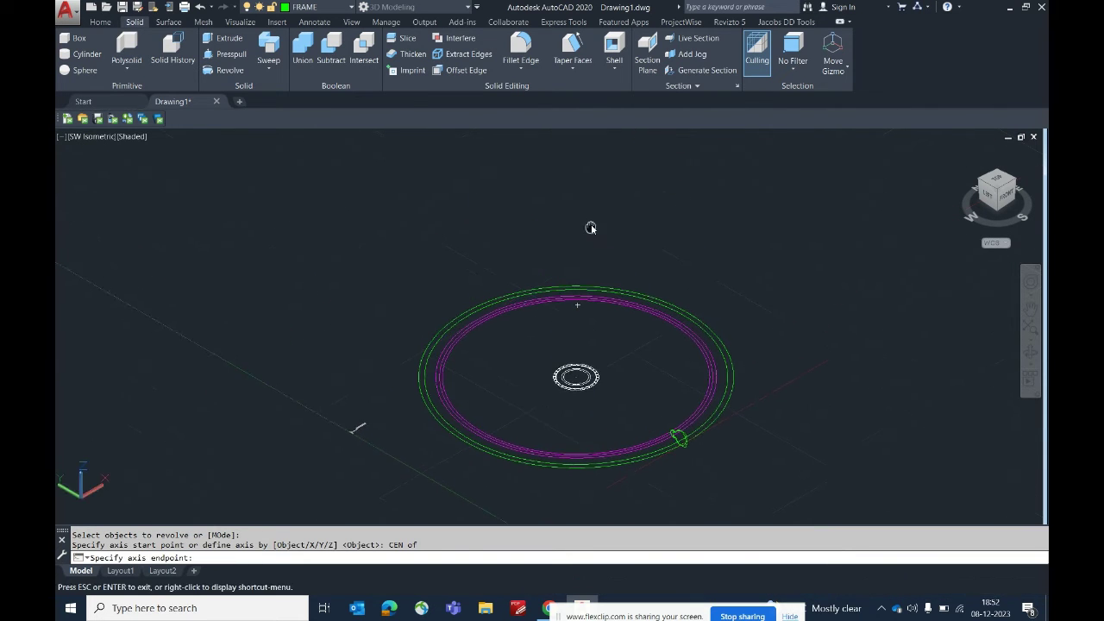
{"action": "left_click", "coordinate": [568, 196]}
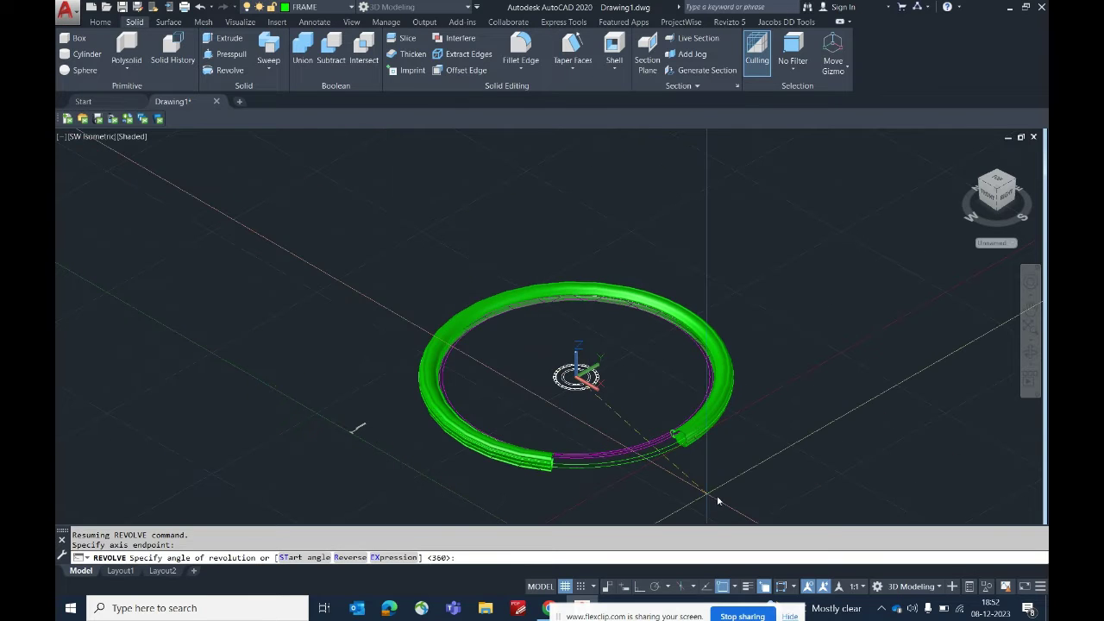
{"action": "key", "text": "Return"}
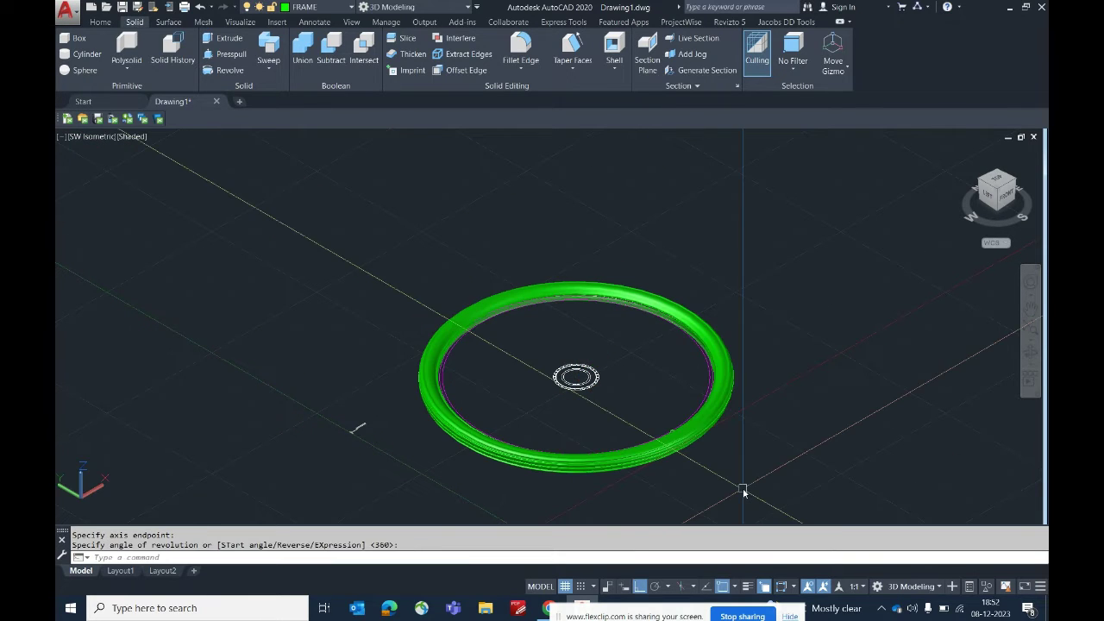
Make INNER FRAME the current layer and turn off the FRAME layer.
{"action": "scroll", "coordinate": [660, 448], "scroll_direction": "up", "scroll_amount": 2}
{"action": "scroll", "coordinate": [715, 439], "scroll_direction": "up", "scroll_amount": 3}
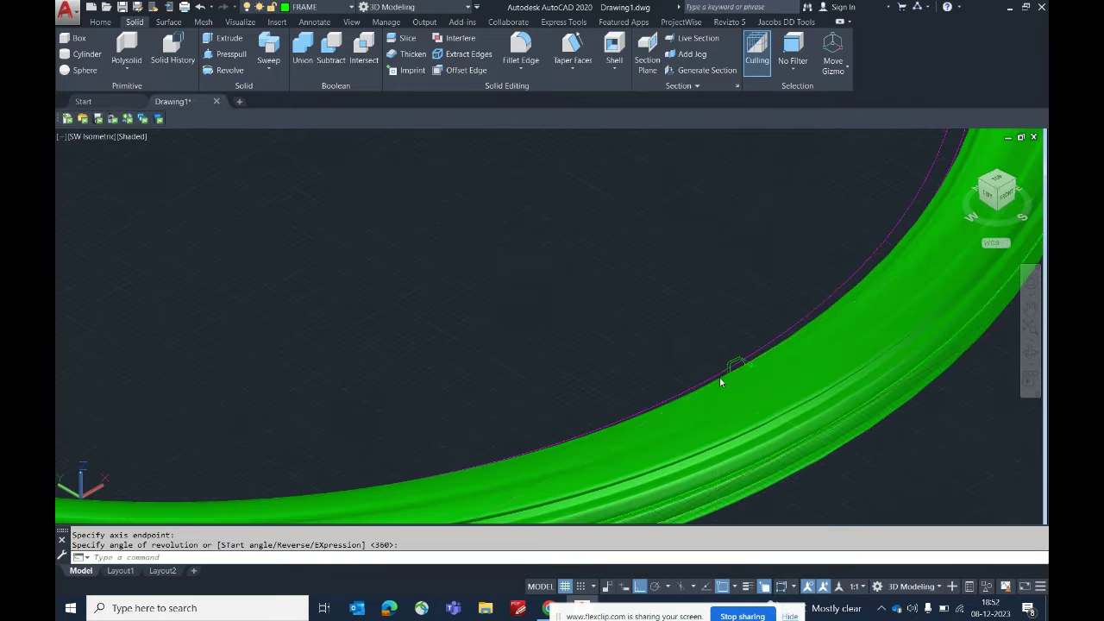
{"action": "scroll", "coordinate": [665, 387], "scroll_direction": "down", "scroll_amount": 2}
{"action": "scroll", "coordinate": [715, 394], "scroll_direction": "up", "scroll_amount": 5}
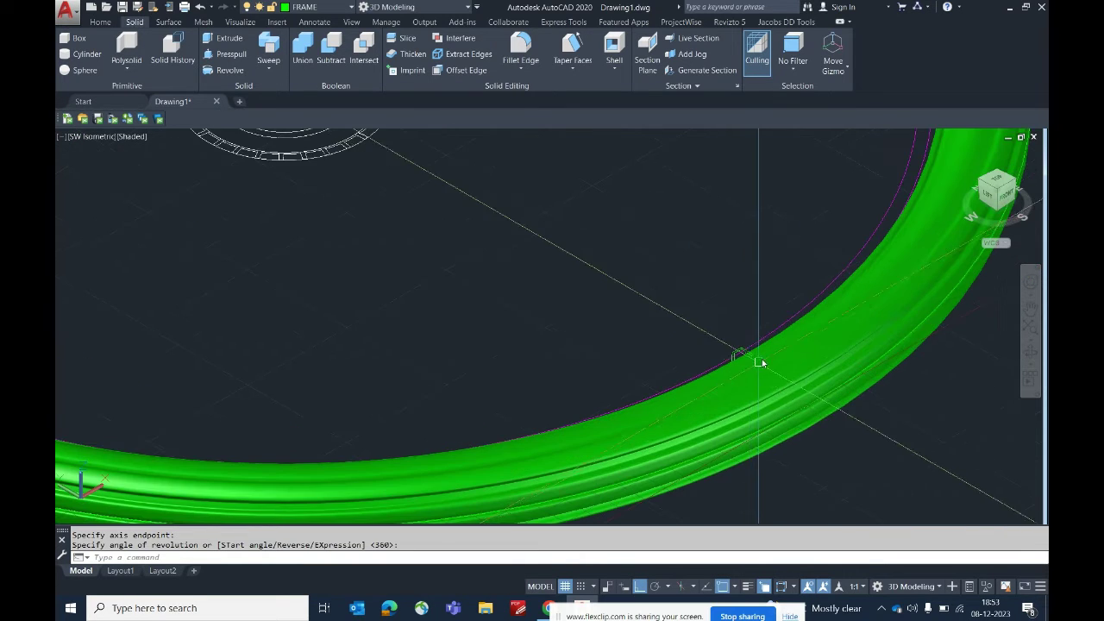
{"action": "scroll", "coordinate": [742, 362], "scroll_direction": "up", "scroll_amount": 2}
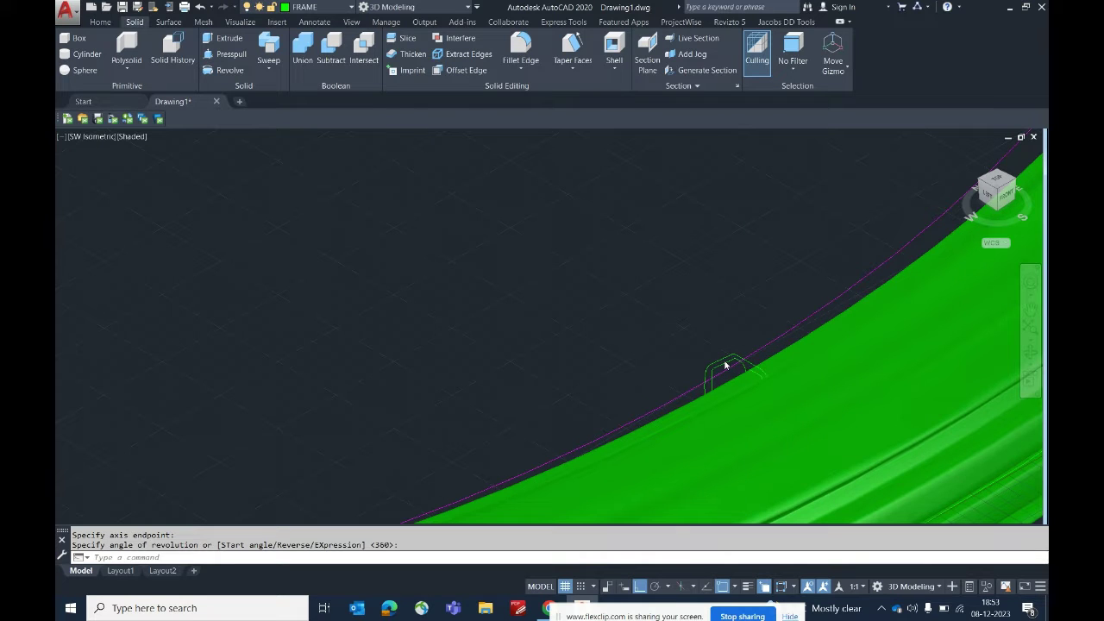
{"action": "key", "text": "Return"}
{"action": "type", "text": "la"}
{"action": "key", "text": "Return"}
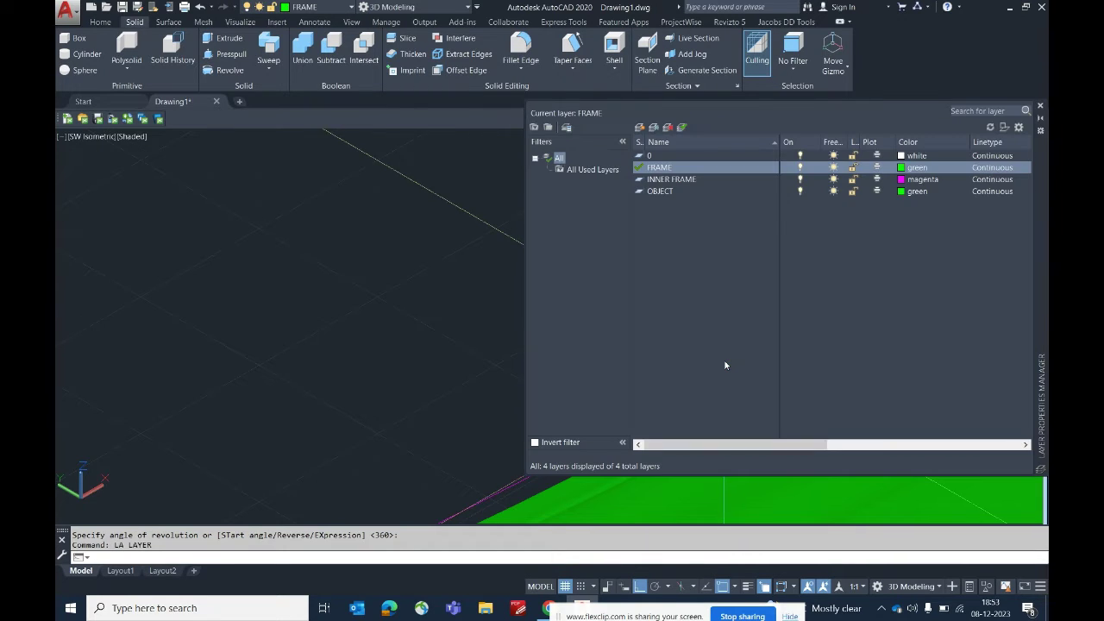
{"action": "double_click", "coordinate": [665, 180]}
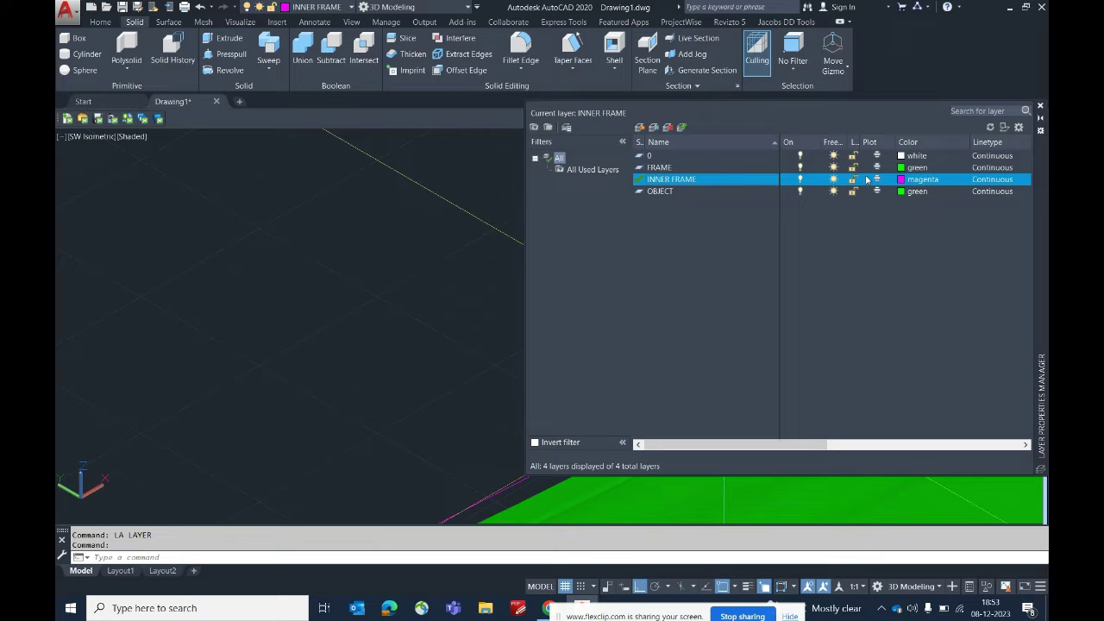
{"action": "left_click", "coordinate": [800, 167]}
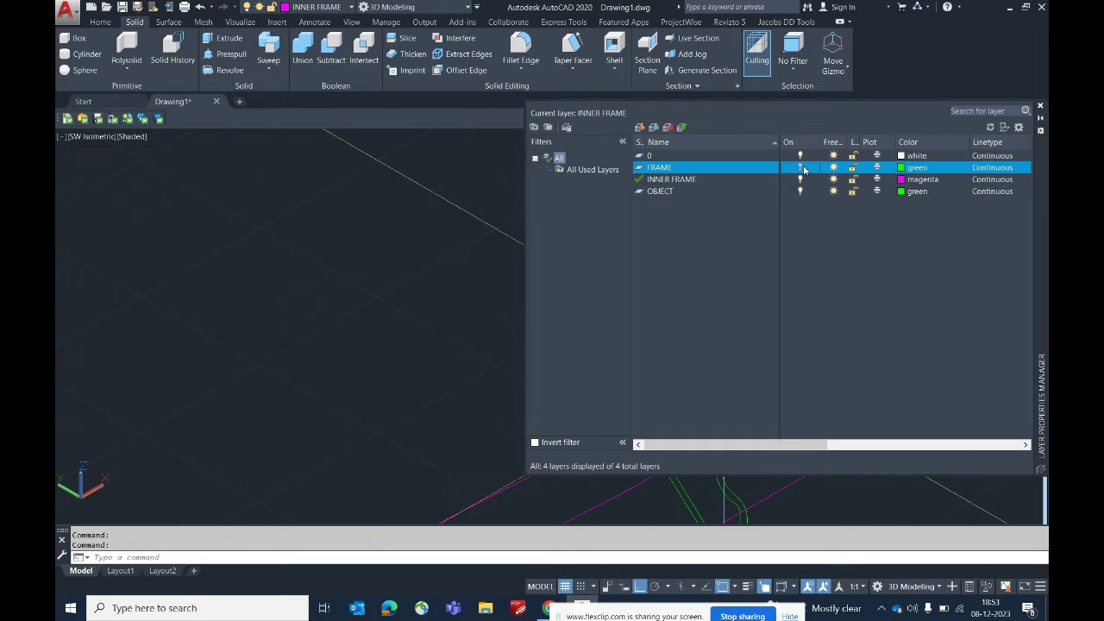
{"action": "left_click", "coordinate": [1040, 109]}
Isolate the outer outline of the inner frame profile and undo the isolation.
{"action": "scroll", "coordinate": [615, 246], "scroll_direction": "down", "scroll_amount": 4}
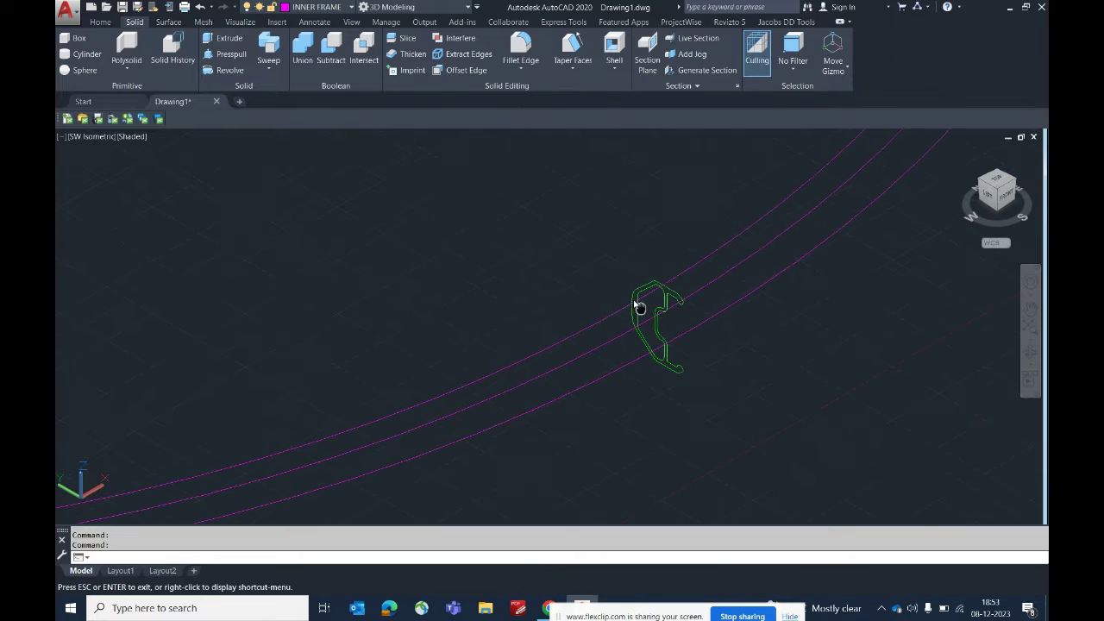
{"action": "scroll", "coordinate": [613, 239], "scroll_direction": "up", "scroll_amount": 1}
{"action": "left_click", "coordinate": [613, 246]}
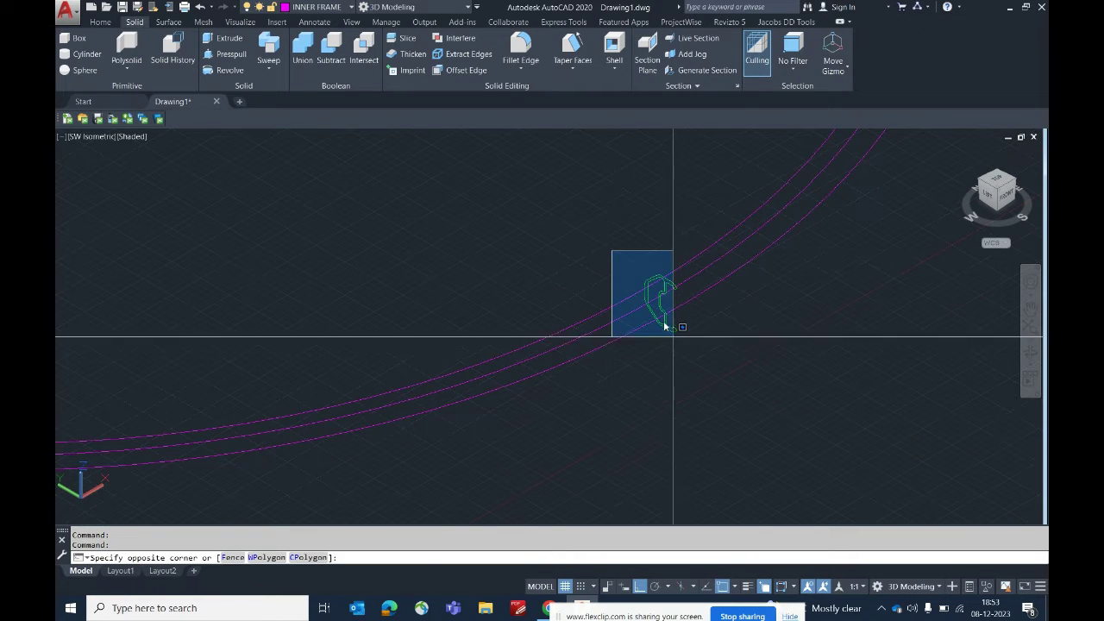
{"action": "scroll", "coordinate": [673, 337], "scroll_direction": "up", "scroll_amount": 2}
{"action": "scroll", "coordinate": [606, 242], "scroll_direction": "up", "scroll_amount": 4}
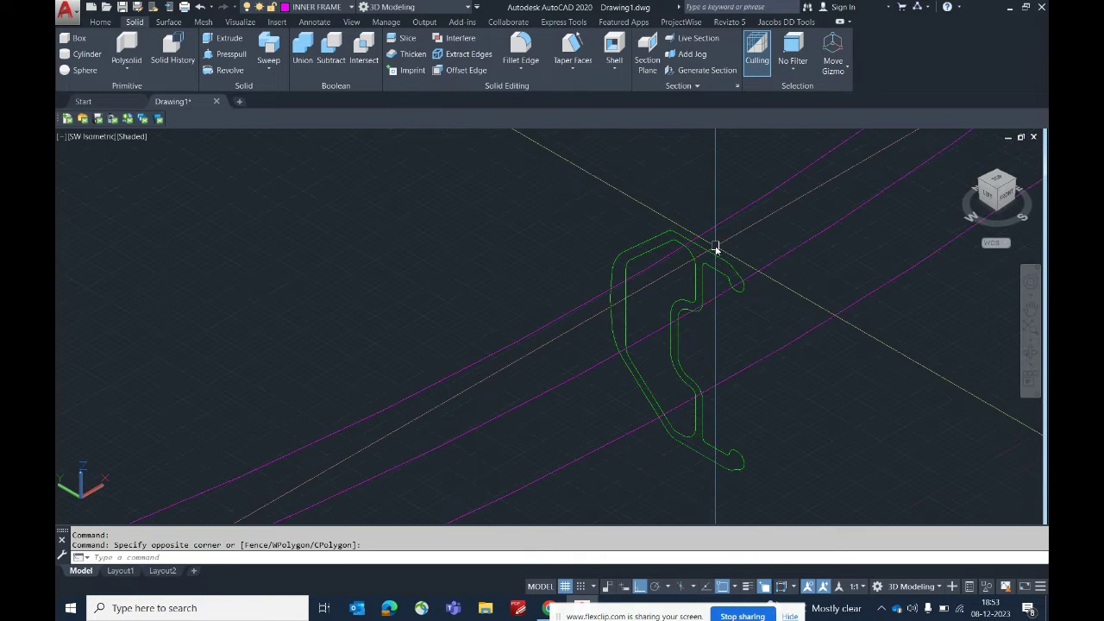
{"action": "left_click", "coordinate": [966, 379]}
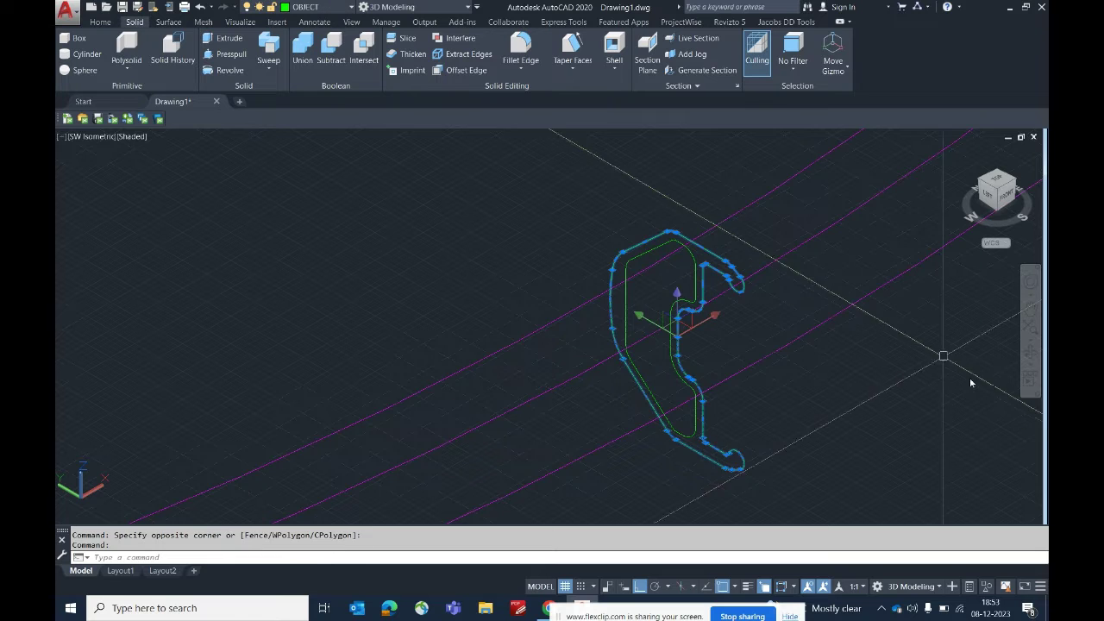
{"action": "left_click", "coordinate": [1010, 570]}
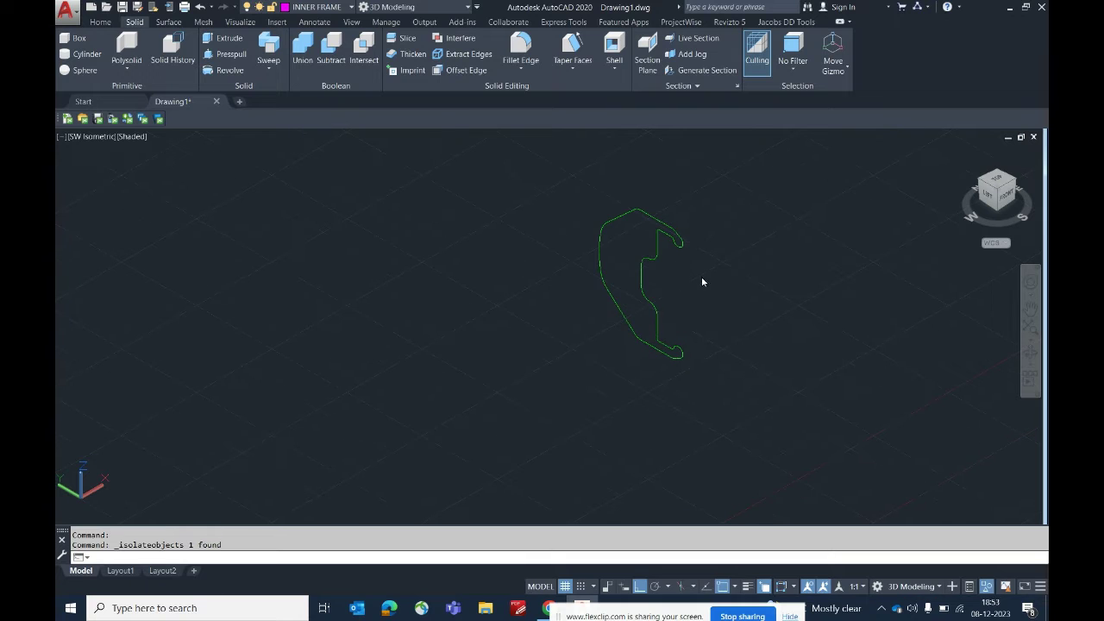
{"action": "key", "text": "ctrl+z"}
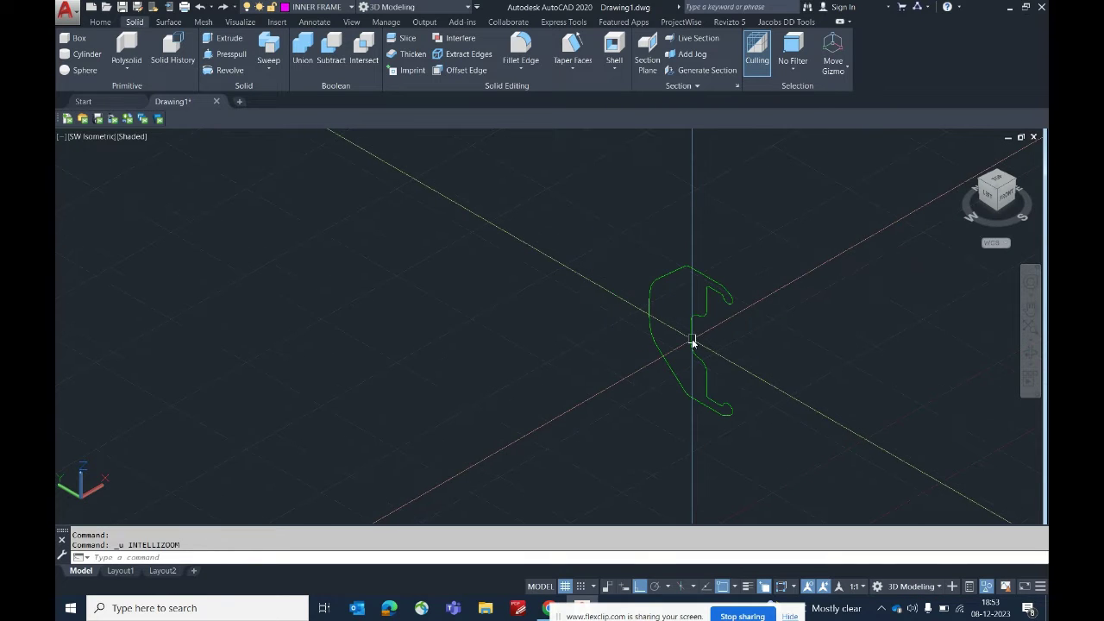
{"action": "key", "text": "ctrl+z"}
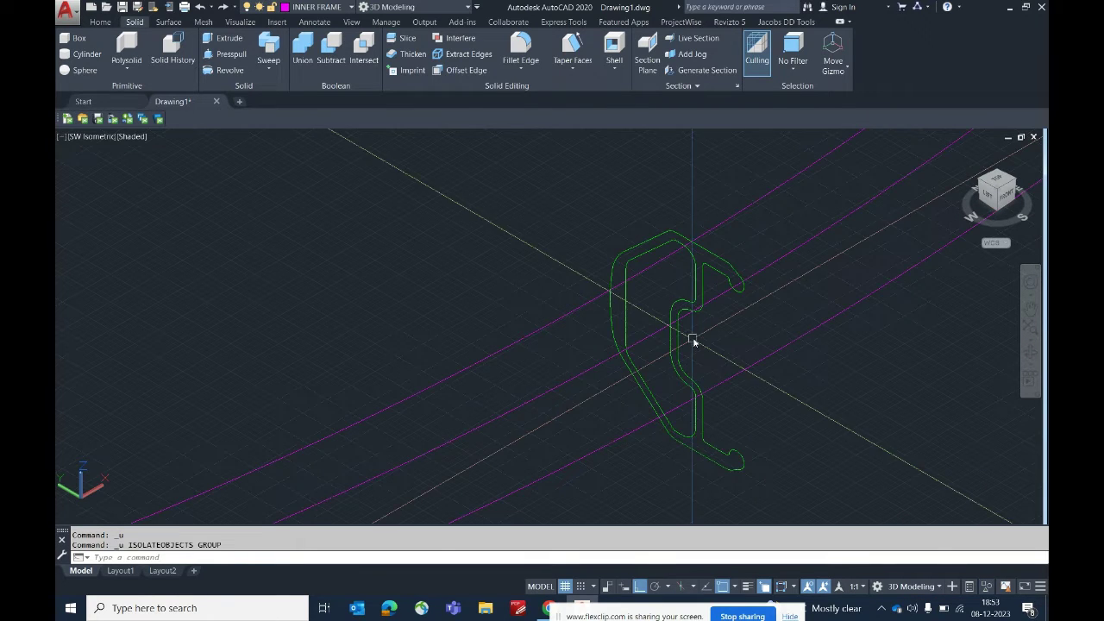
Try to revolve the inner frame's outer outline as a solid about the vertical axis through the wheel's centre.
{"action": "scroll", "coordinate": [692, 341], "scroll_direction": "down", "scroll_amount": 9}
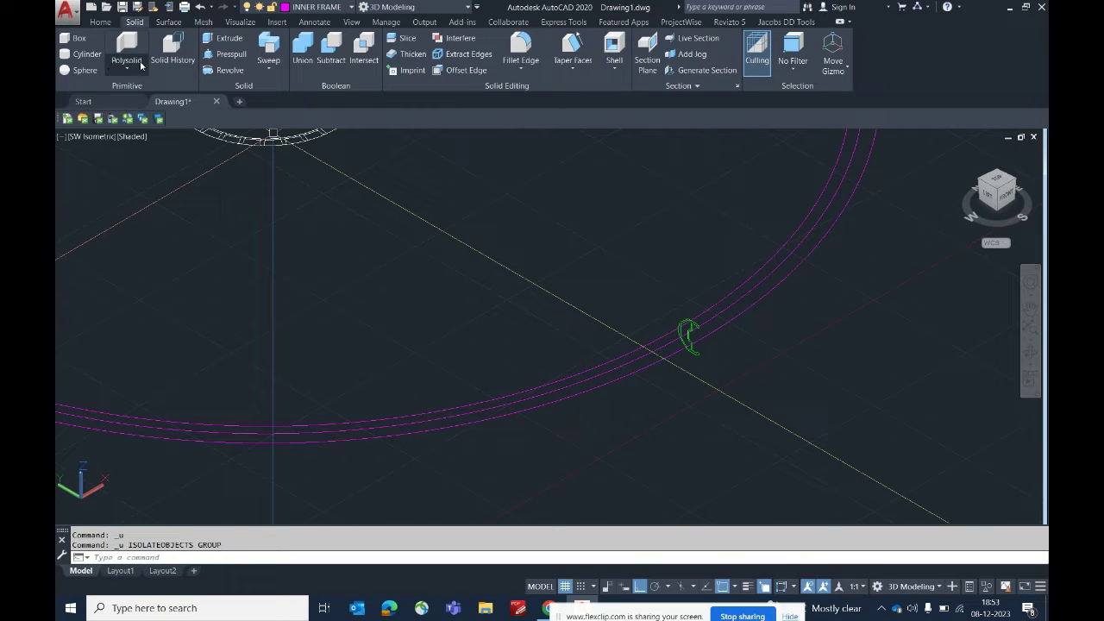
{"action": "left_click", "coordinate": [227, 71]}
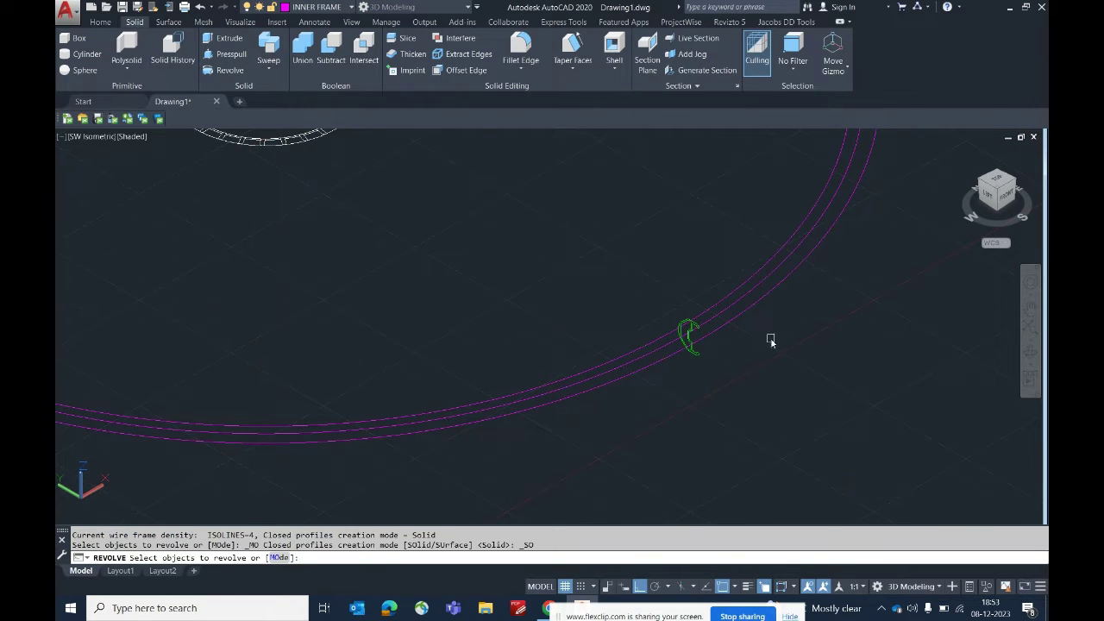
{"action": "scroll", "coordinate": [687, 320], "scroll_direction": "up", "scroll_amount": 4}
{"action": "left_click", "coordinate": [672, 299]}
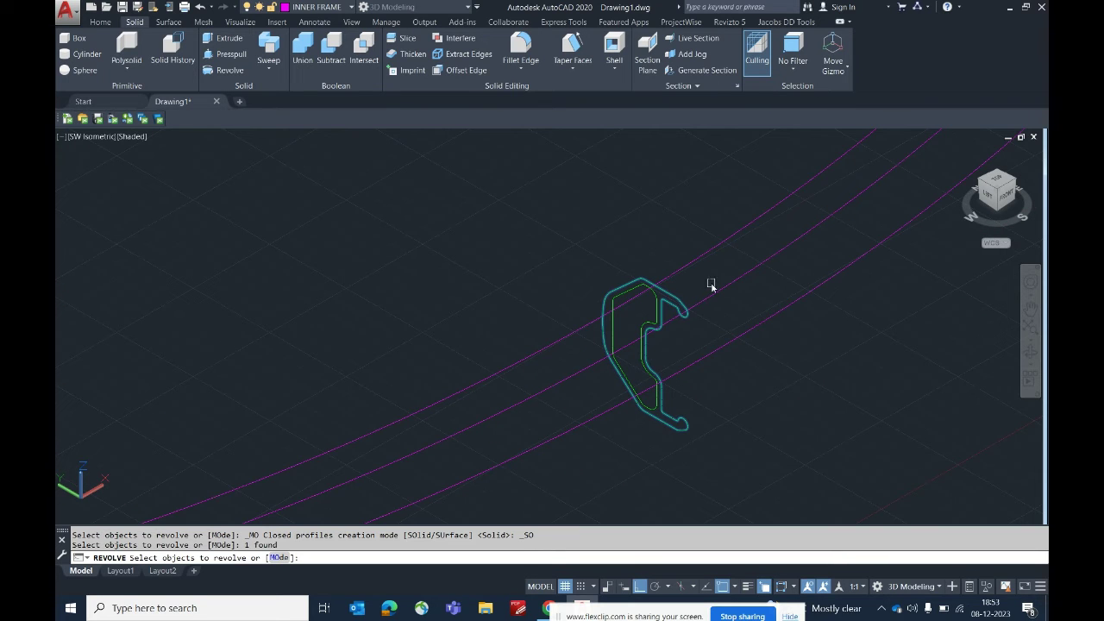
{"action": "right_click", "coordinate": [711, 286]}
{"action": "left_click", "coordinate": [740, 291]}
{"action": "scroll", "coordinate": [742, 306], "scroll_direction": "down", "scroll_amount": 6}
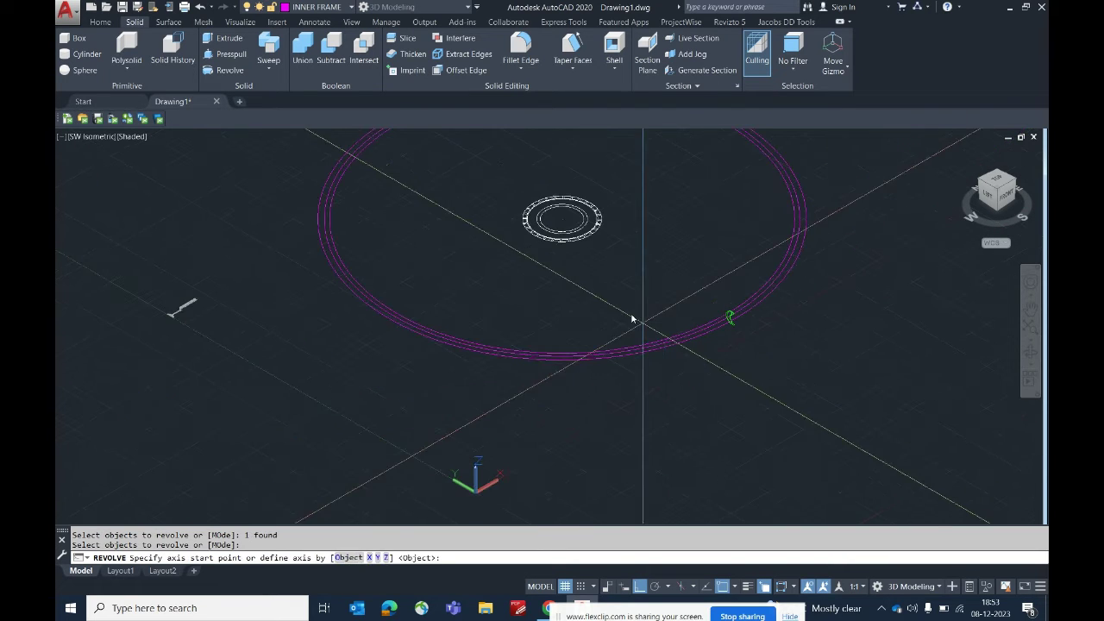
{"action": "left_click", "coordinate": [562, 220]}
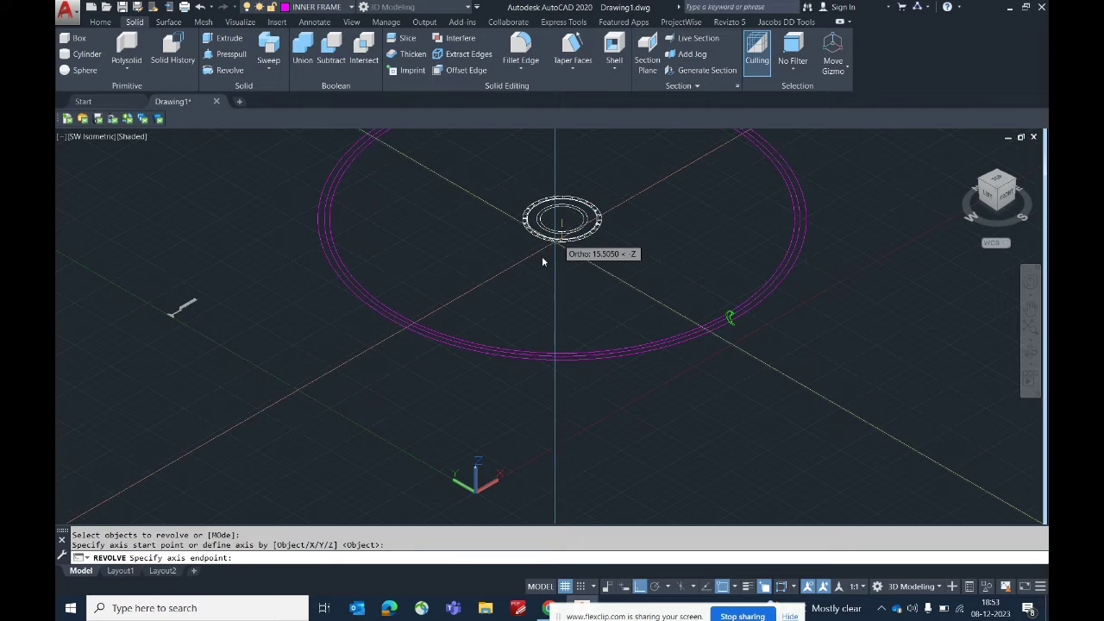
{"action": "scroll", "coordinate": [682, 276], "scroll_direction": "down", "scroll_amount": 4}
{"action": "left_click", "coordinate": [633, 169]}
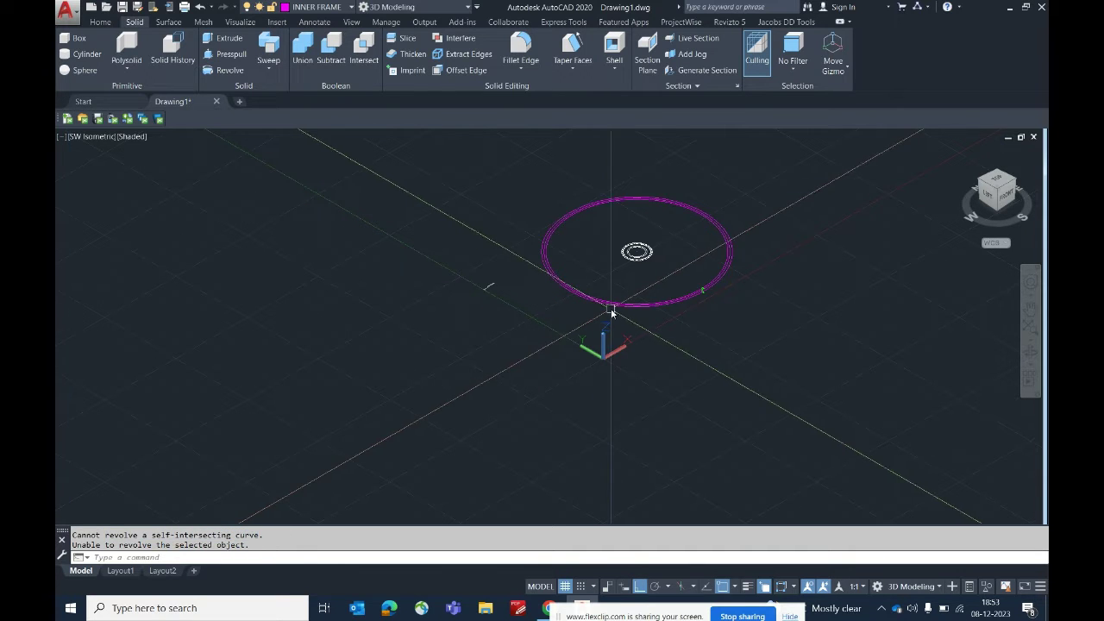
Isolate the outer outline of the inner frame profile so that all other objects are hidden.
{"action": "scroll", "coordinate": [702, 292], "scroll_direction": "up", "scroll_amount": 8}
{"action": "scroll", "coordinate": [660, 278], "scroll_direction": "up", "scroll_amount": 5}
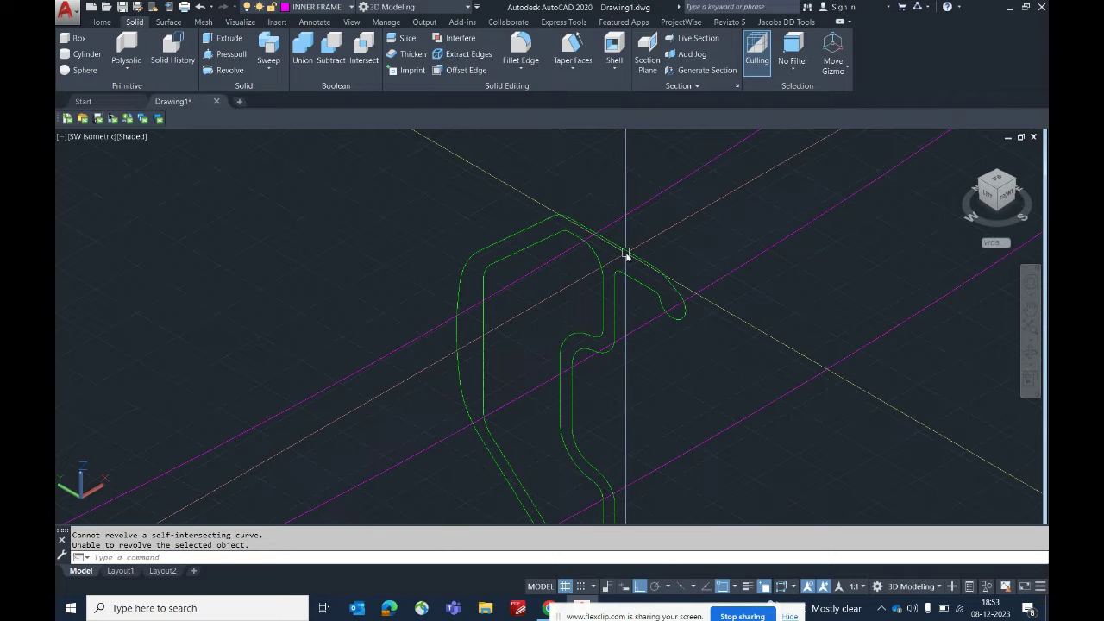
{"action": "left_click", "coordinate": [628, 256]}
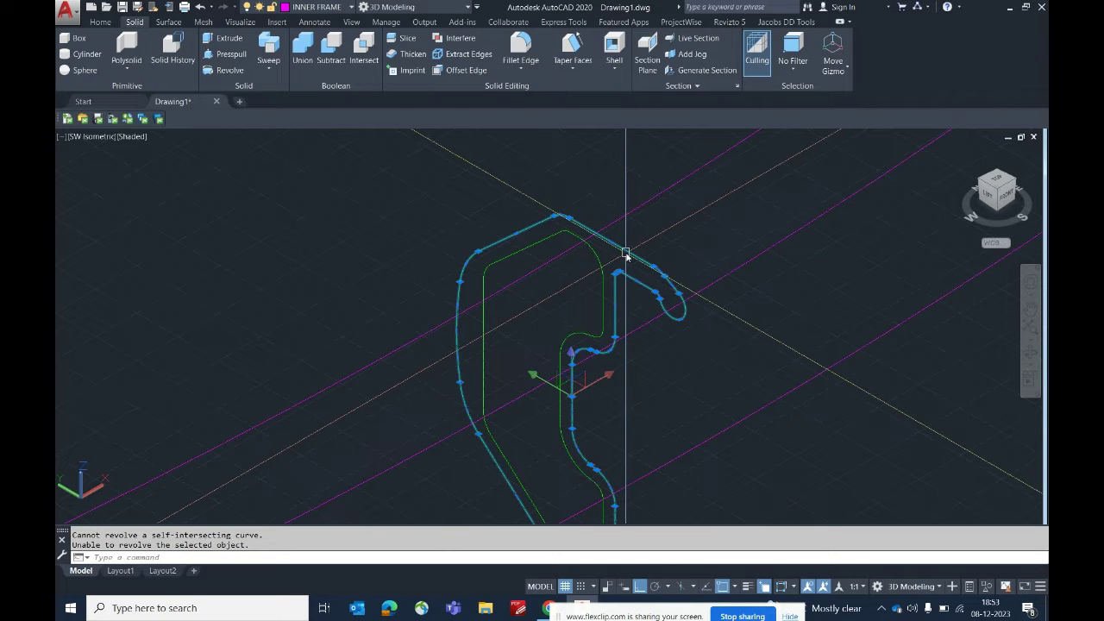
{"action": "left_click", "coordinate": [988, 588]}
{"action": "left_click", "coordinate": [1001, 562]}
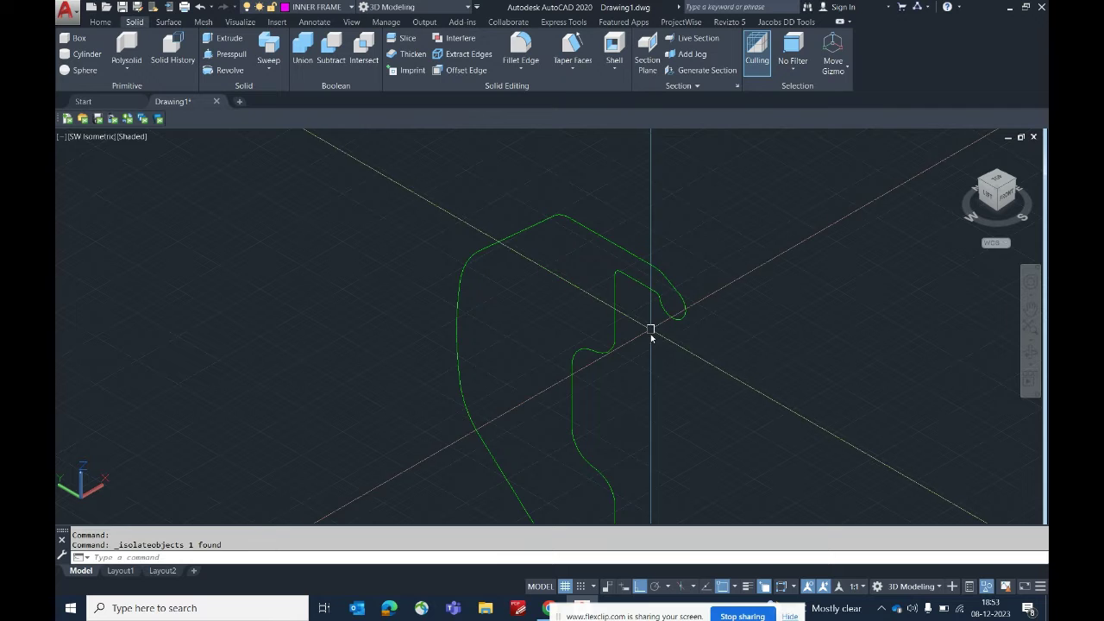
Try to create a polyline boundary from a point inside the isolated outline.
{"action": "scroll", "coordinate": [651, 336], "scroll_direction": "down", "scroll_amount": 3}
{"action": "middle_click_drag", "start_coordinate": [652, 360], "coordinate": [630, 296]}
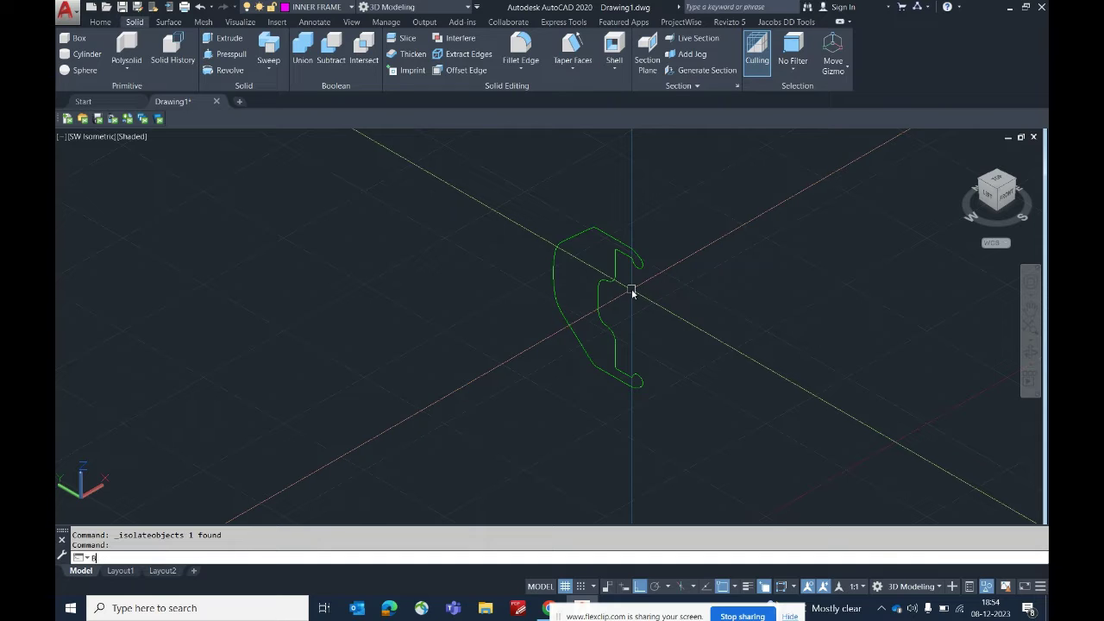
{"action": "type", "text": "O"}
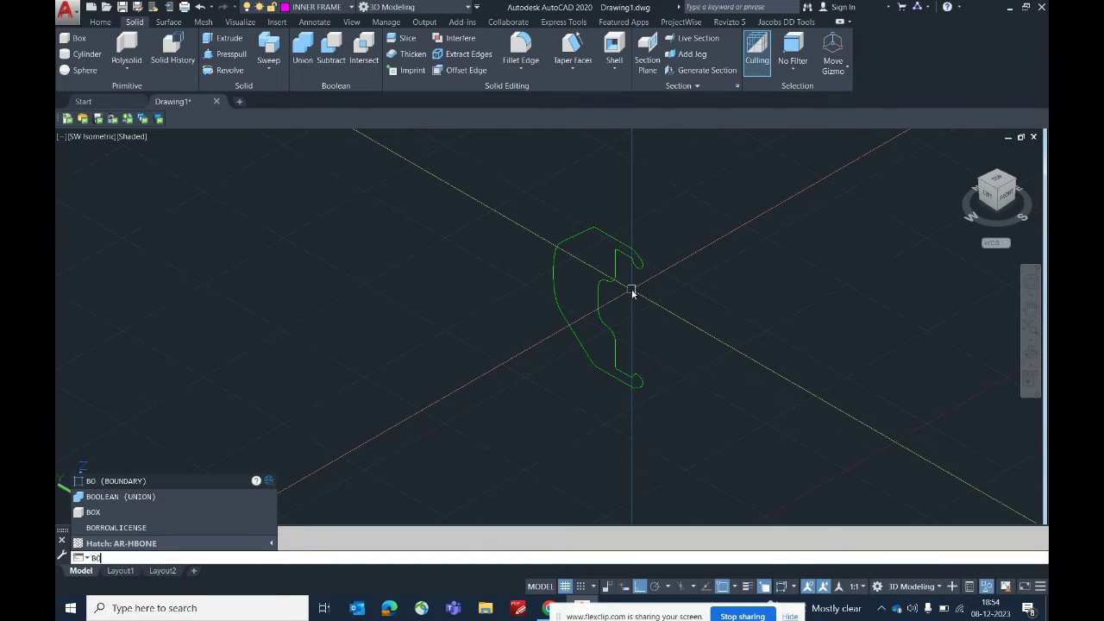
{"action": "key", "text": "Return"}
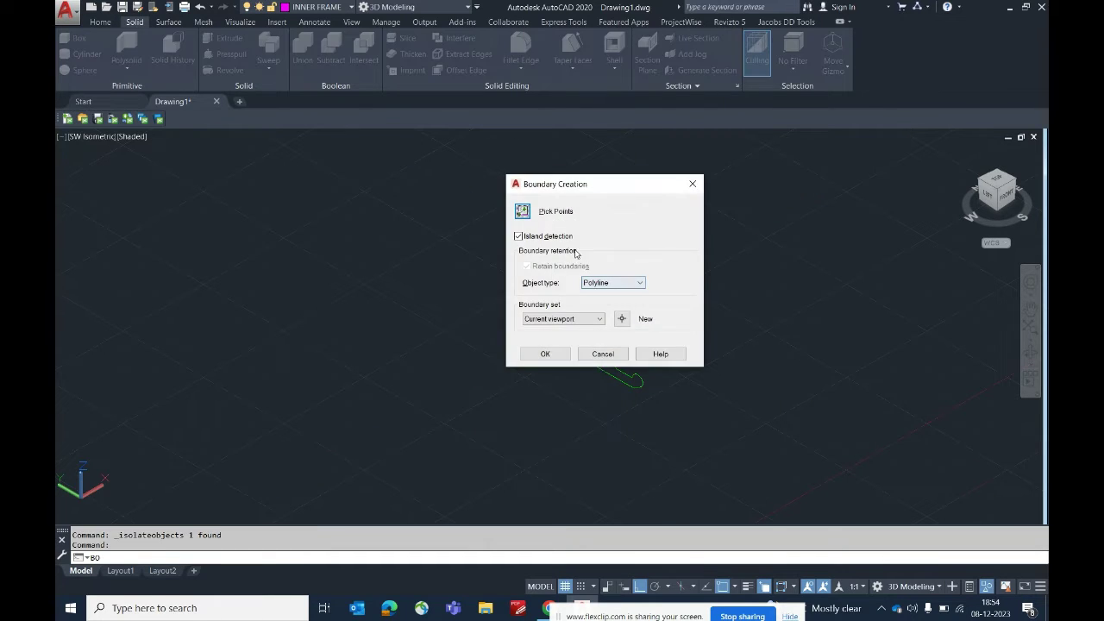
{"action": "left_click", "coordinate": [546, 355]}
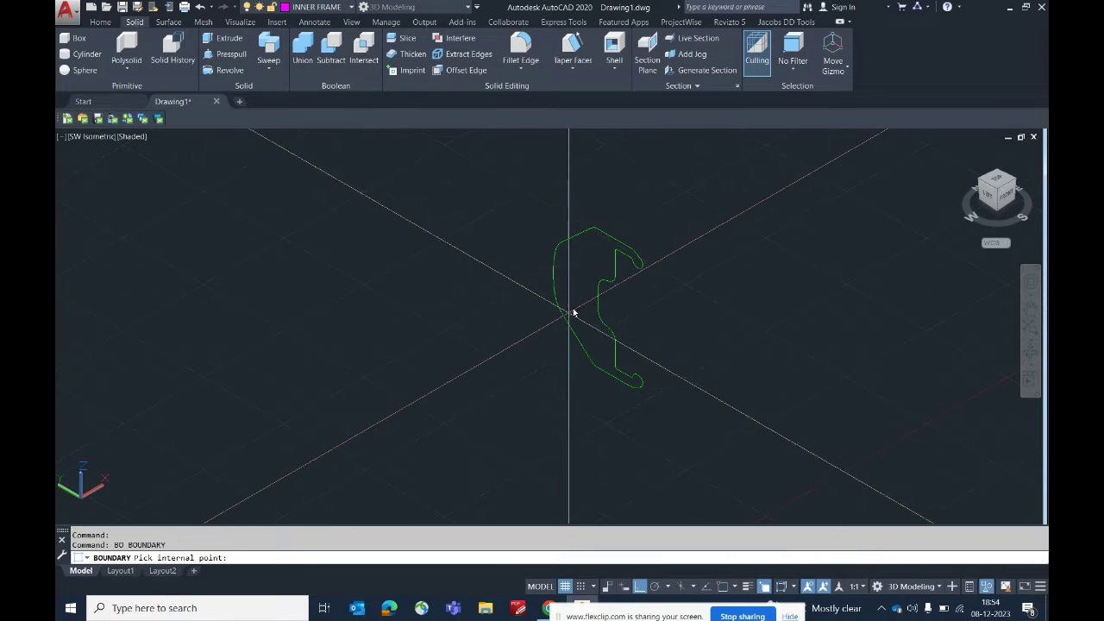
{"action": "left_click", "coordinate": [589, 284]}
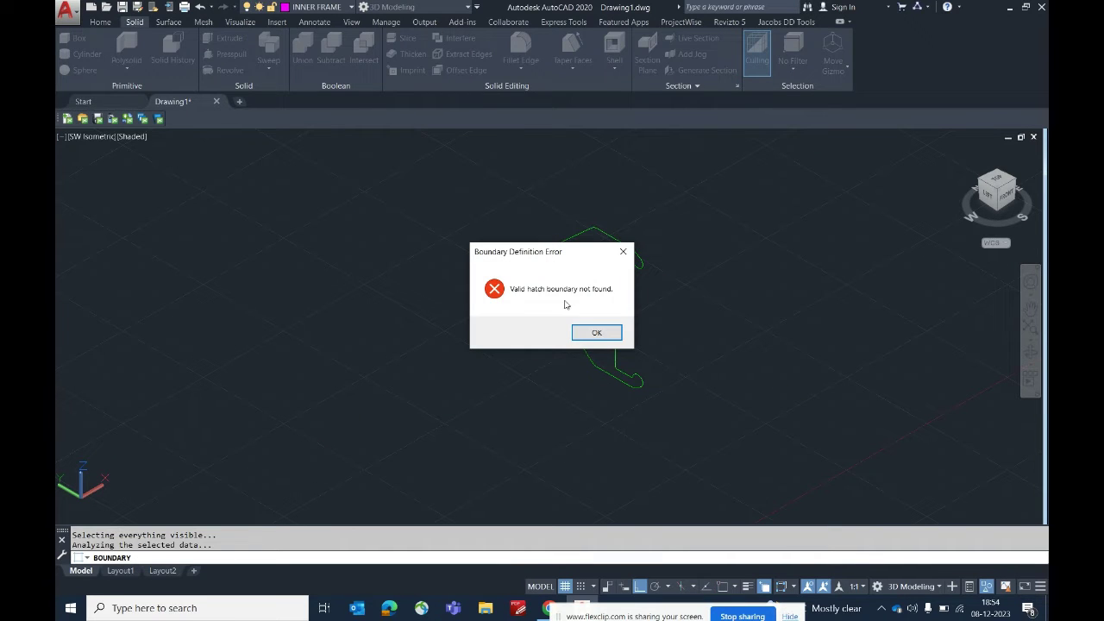
{"action": "left_click", "coordinate": [622, 256]}
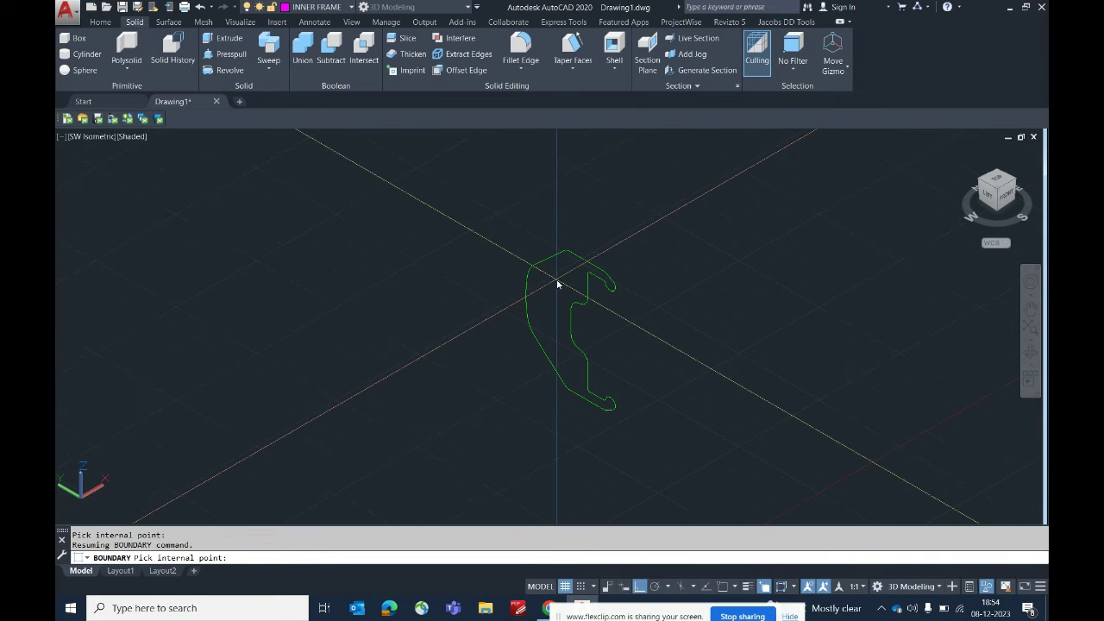
{"action": "key", "text": "Escape"}
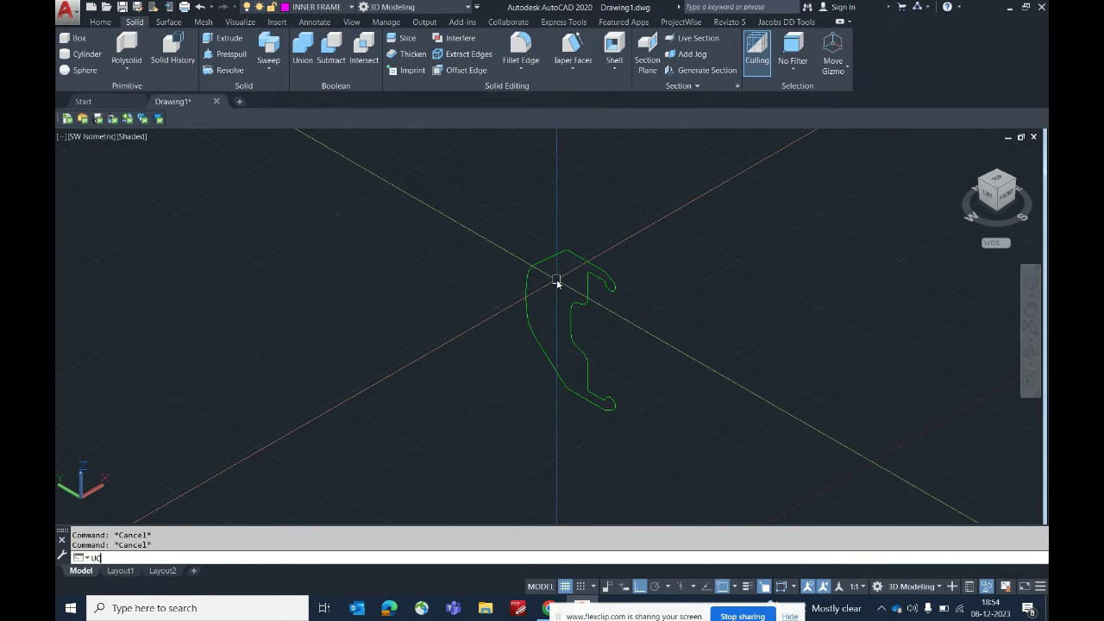
{"action": "type", "text": "UCS"}
{"action": "key", "text": "Return"}
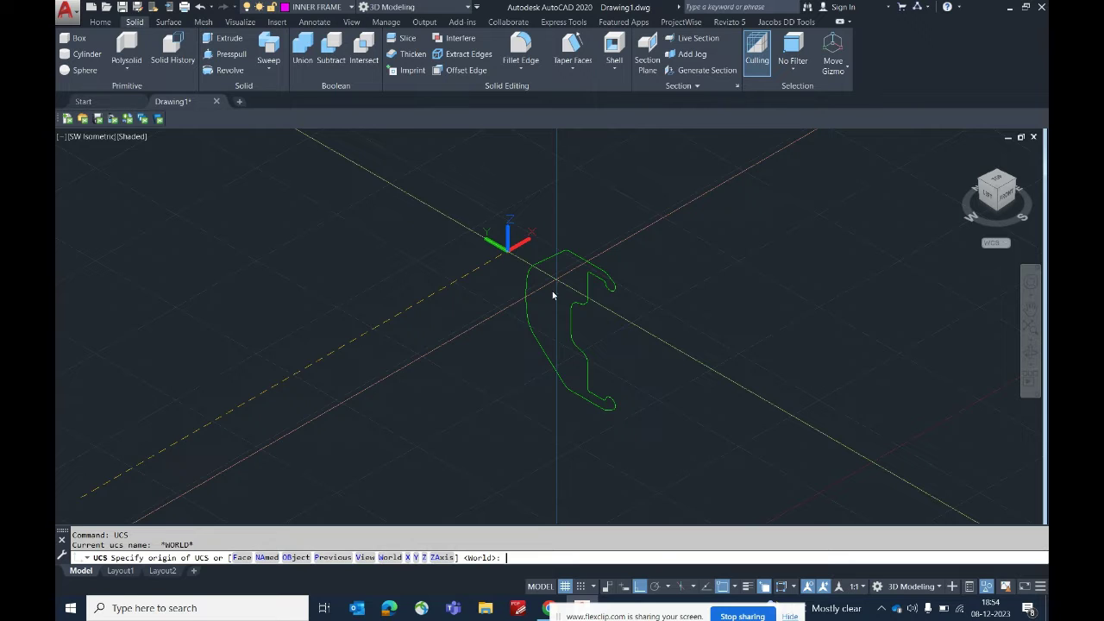
{"action": "left_click", "coordinate": [299, 558]}
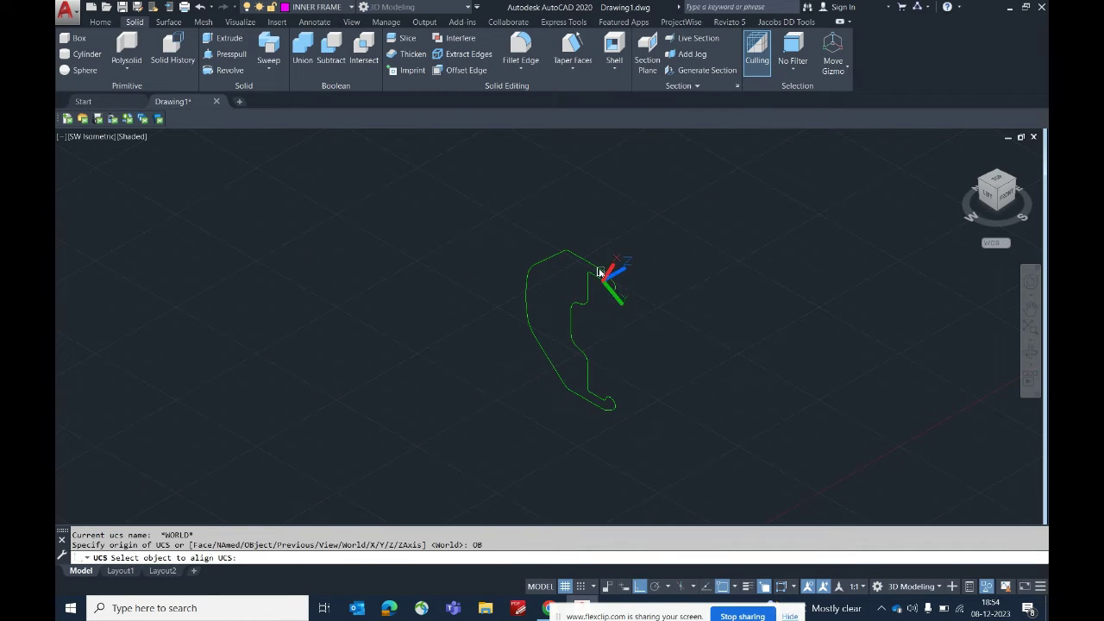
{"action": "scroll", "coordinate": [600, 273], "scroll_direction": "up", "scroll_amount": 2}
{"action": "scroll", "coordinate": [561, 252], "scroll_direction": "up", "scroll_amount": 3}
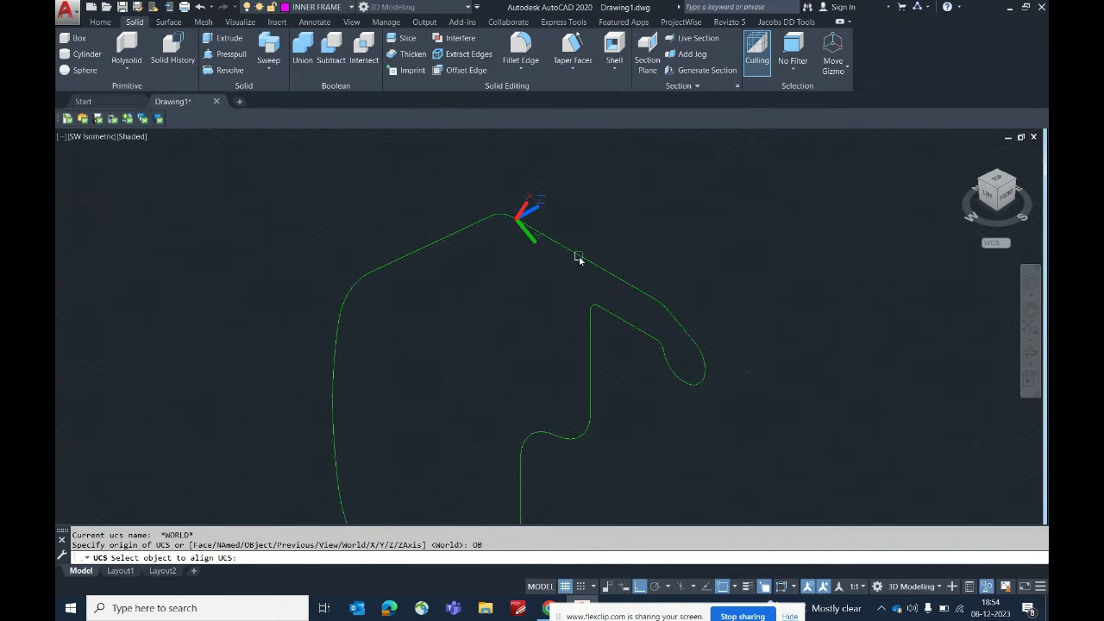
{"action": "scroll", "coordinate": [582, 270], "scroll_direction": "down", "scroll_amount": 2}
{"action": "key", "text": "Escape"}
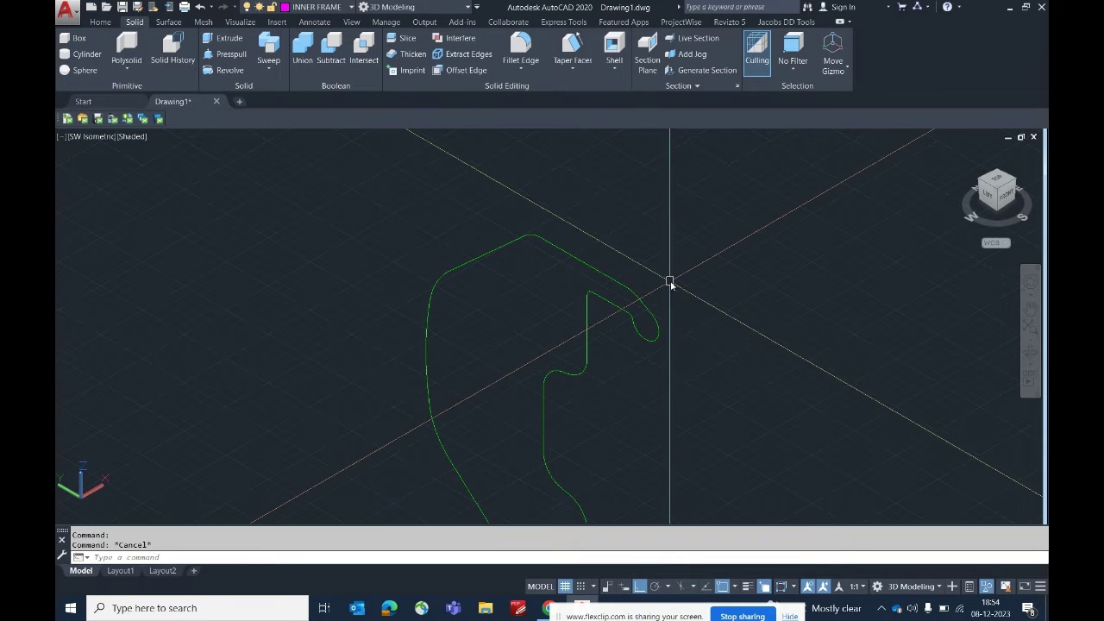
{"action": "middle_click_drag", "start_coordinate": [670, 284], "coordinate": [629, 273], "text": "shift"}
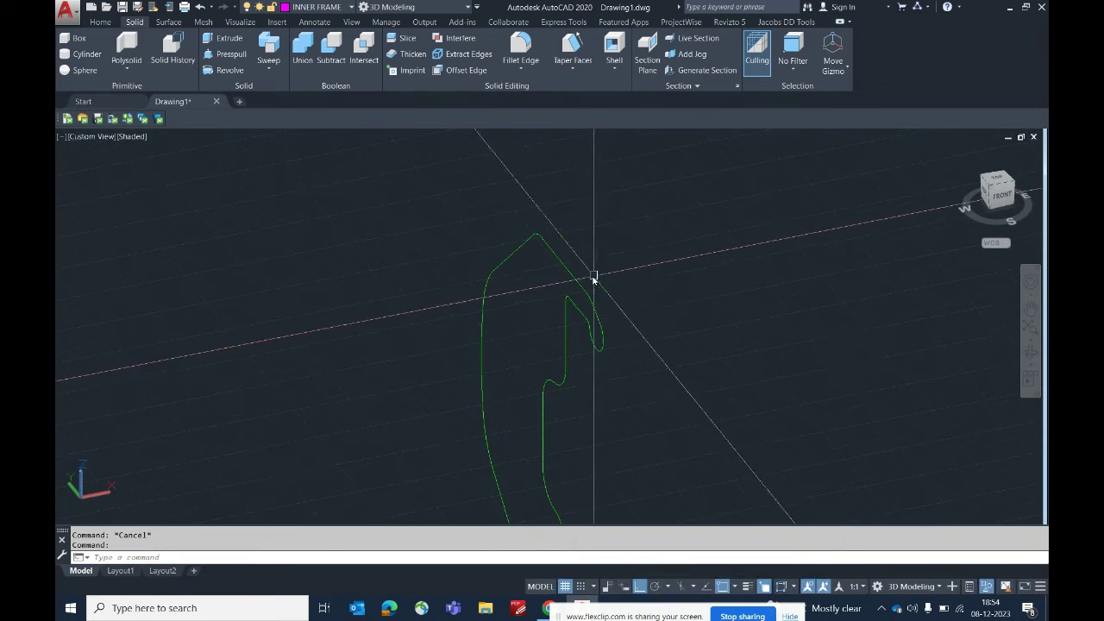
{"action": "type", "text": "cs"}
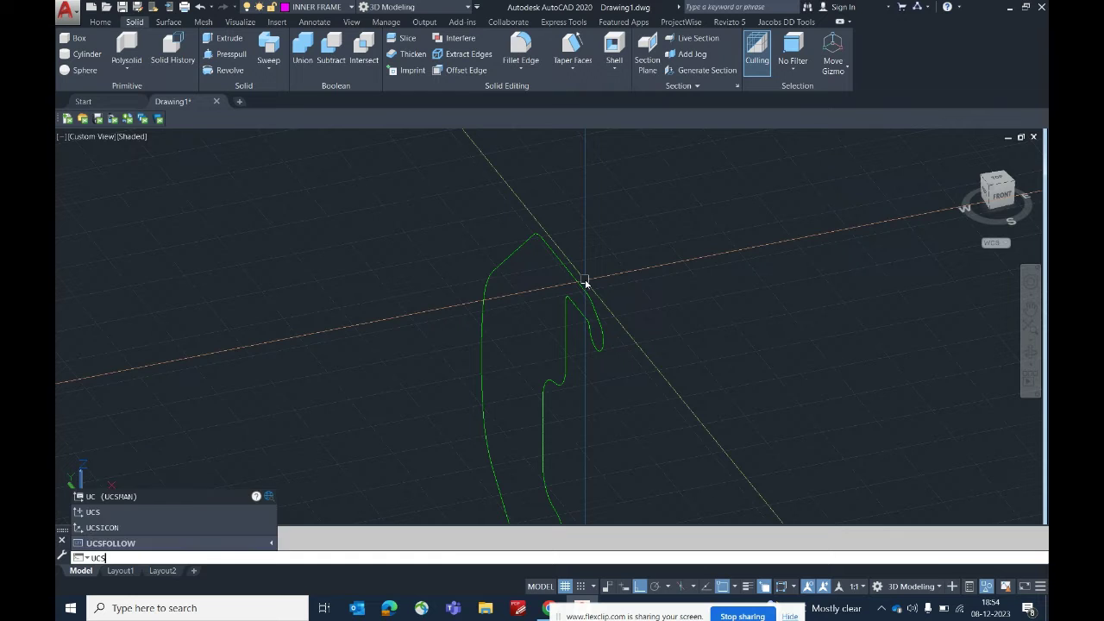
{"action": "key", "text": "Return"}
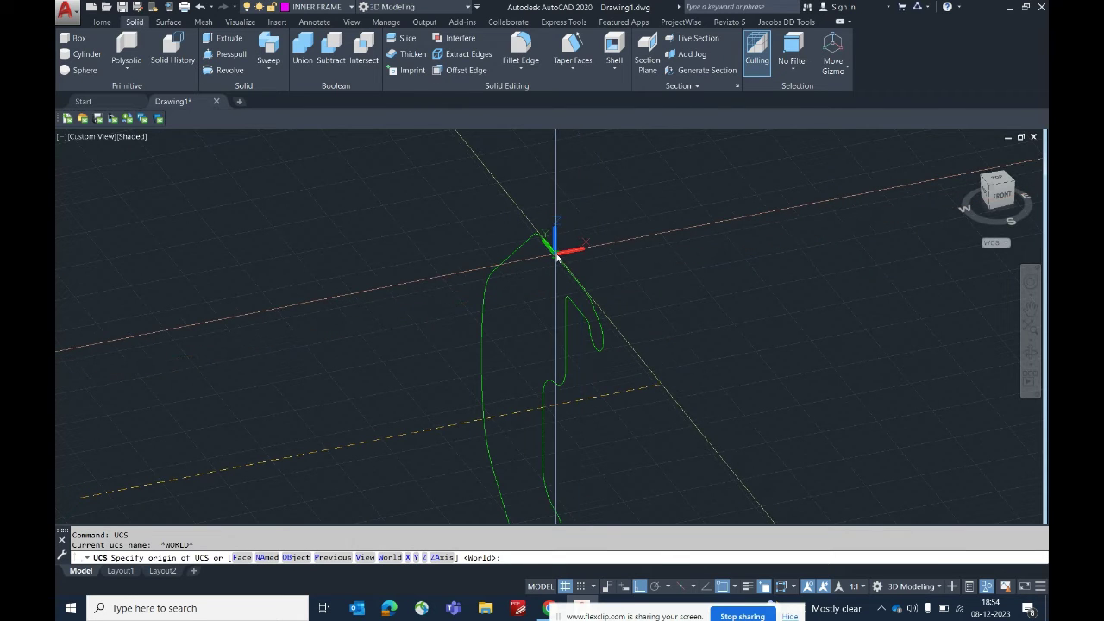
{"action": "left_click", "coordinate": [556, 254]}
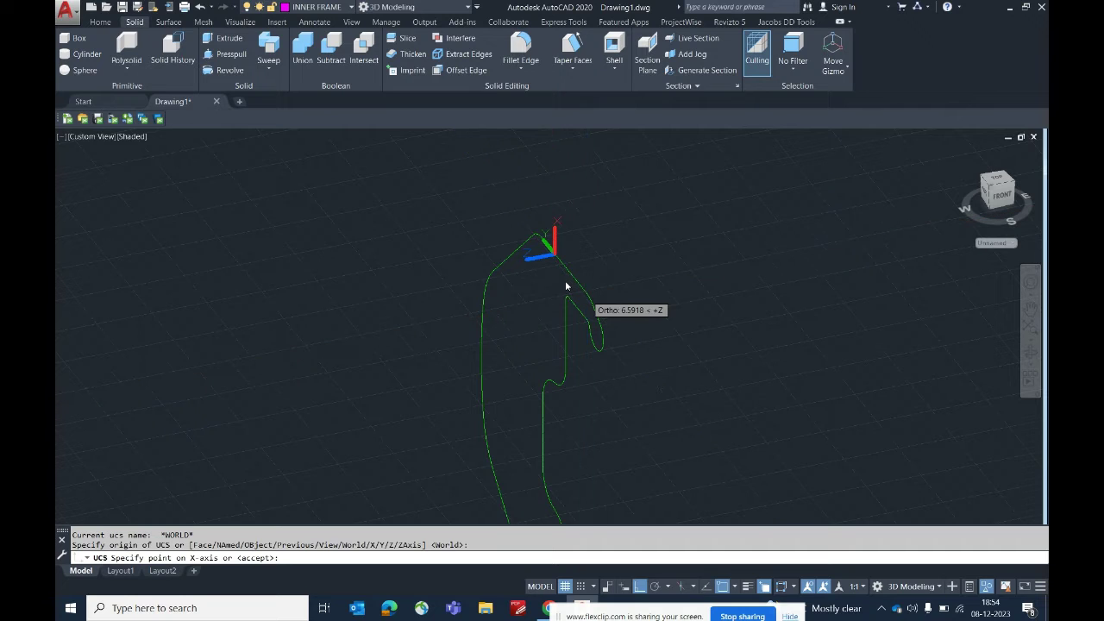
{"action": "key", "text": "Escape"}
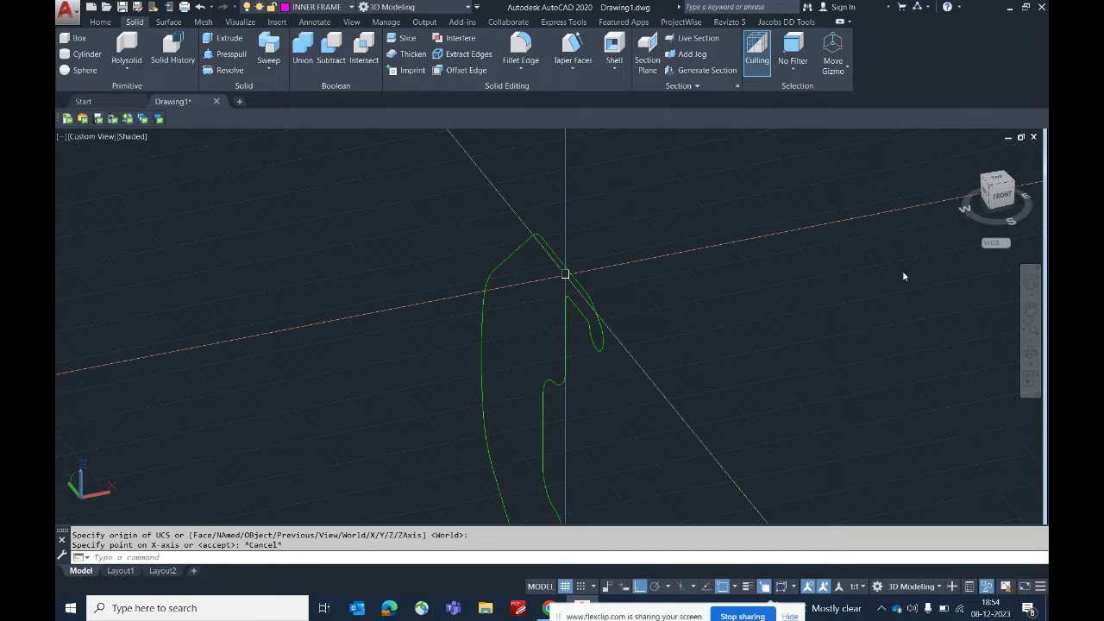
{"action": "key", "text": "Escape"}
Align the UCS to the isolated outline with the Object option.
{"action": "type", "text": "ucs"}
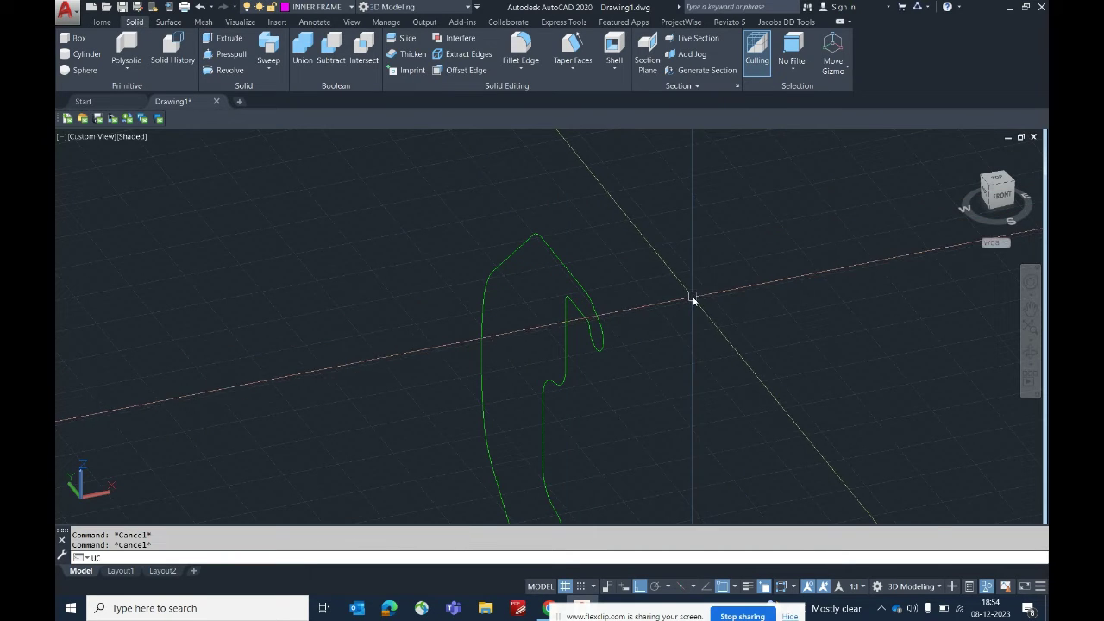
{"action": "key", "text": "Return"}
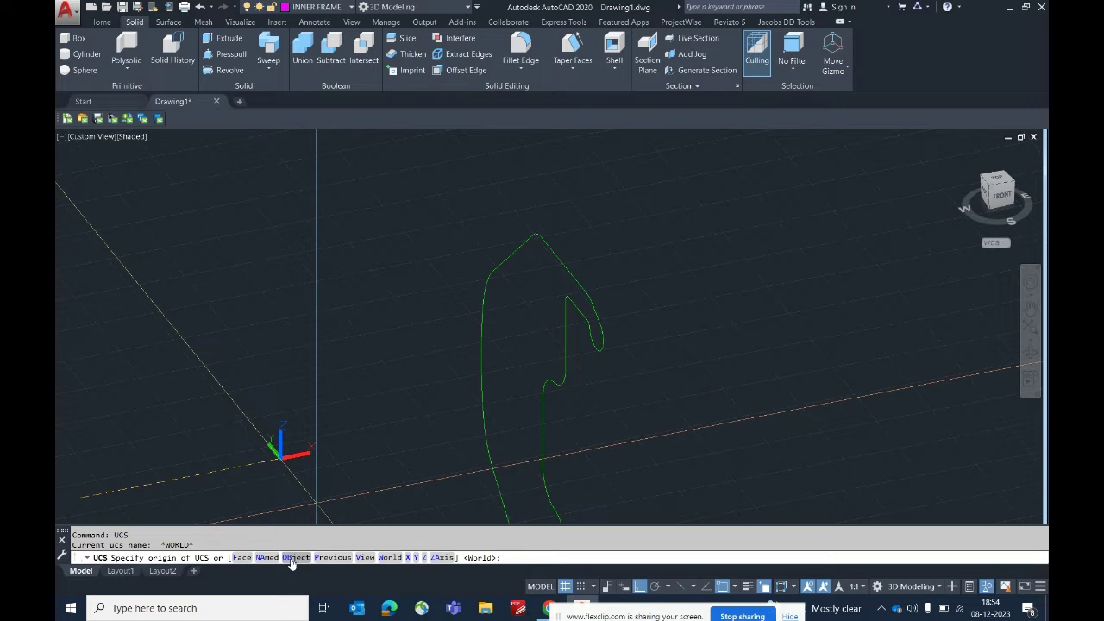
{"action": "left_click", "coordinate": [295, 557]}
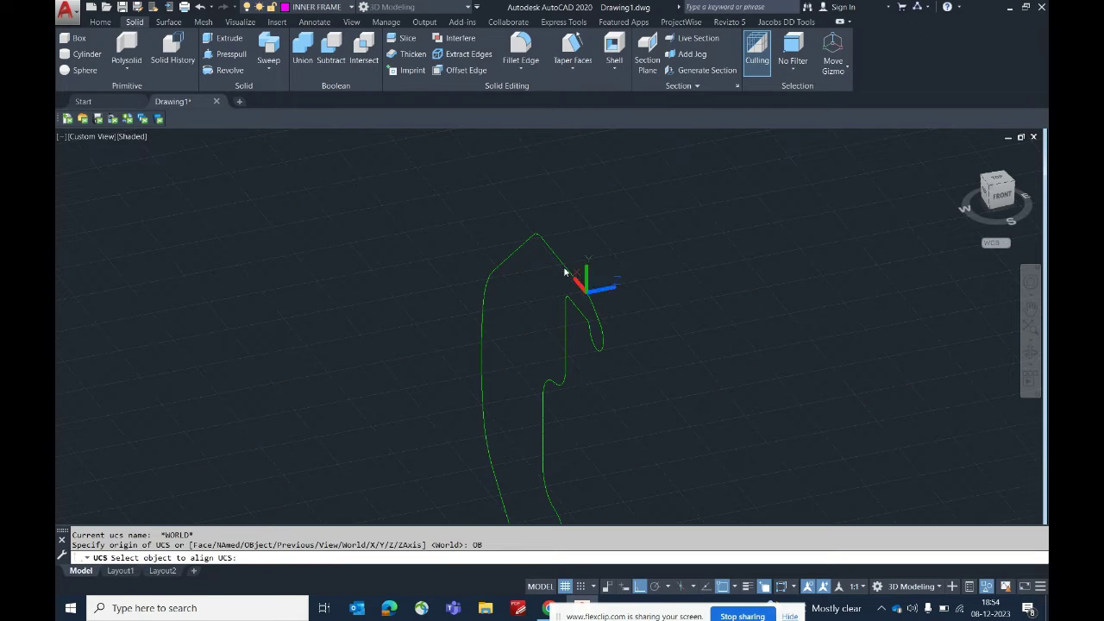
{"action": "middle_click_drag", "start_coordinate": [565, 273], "coordinate": [587, 340], "text": "shift"}
{"action": "scroll", "coordinate": [581, 288], "scroll_direction": "up", "scroll_amount": 2}
{"action": "key", "text": "Escape"}
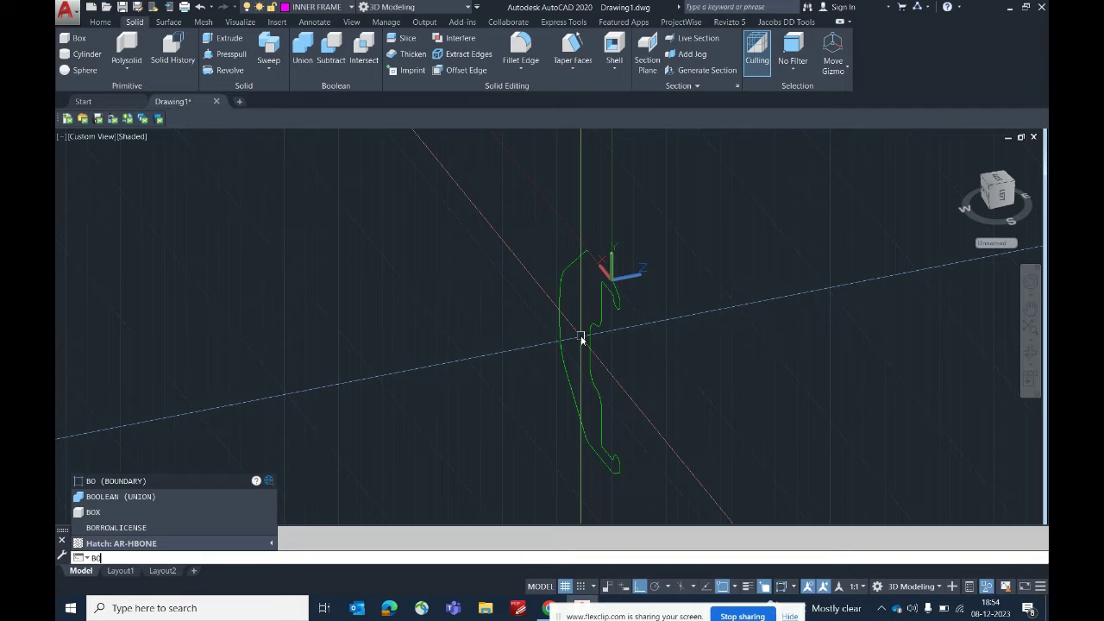
Create a polyline boundary from a point inside the isolated outline, with island detection on.
{"action": "key", "text": "Return"}
{"action": "left_click", "coordinate": [628, 285]}
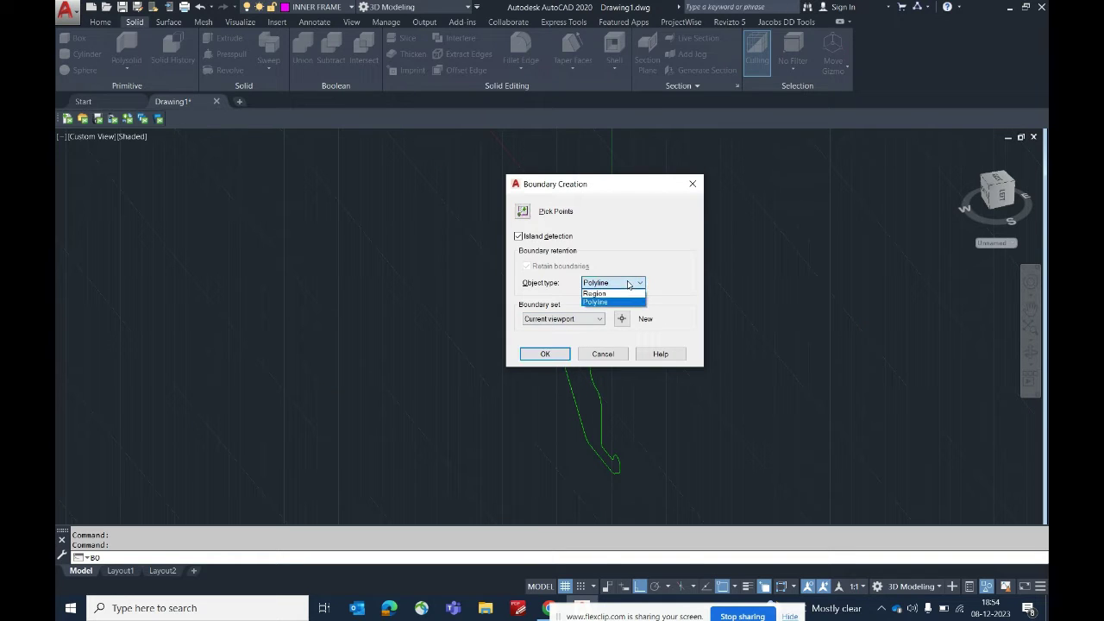
{"action": "left_click", "coordinate": [542, 356]}
{"action": "left_click", "coordinate": [581, 325]}
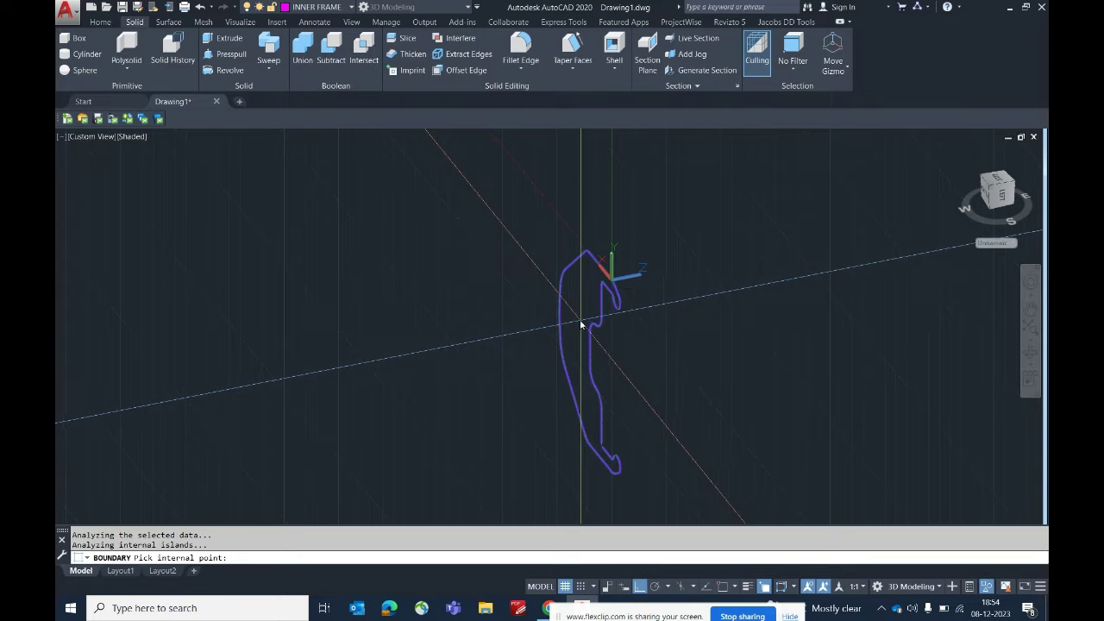
{"action": "key", "text": "Return"}
Examine the overlapping polylines on the outline with Selection Cycling, check that status option, and clear the selection.
{"action": "middle_click_drag", "start_coordinate": [584, 320], "coordinate": [531, 280]}
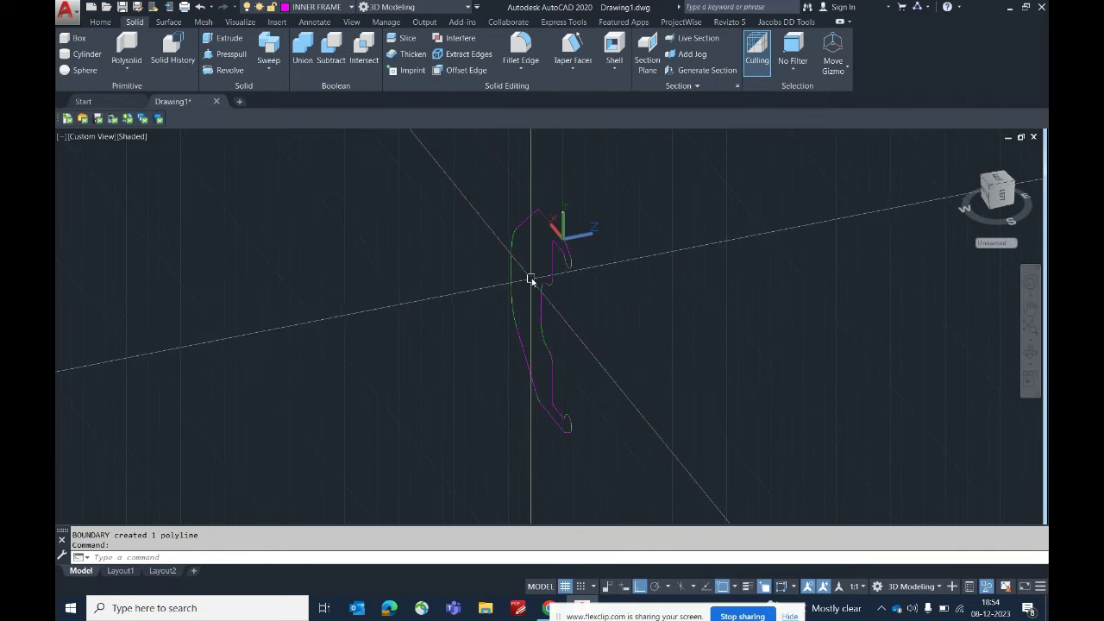
{"action": "left_click", "coordinate": [557, 259]}
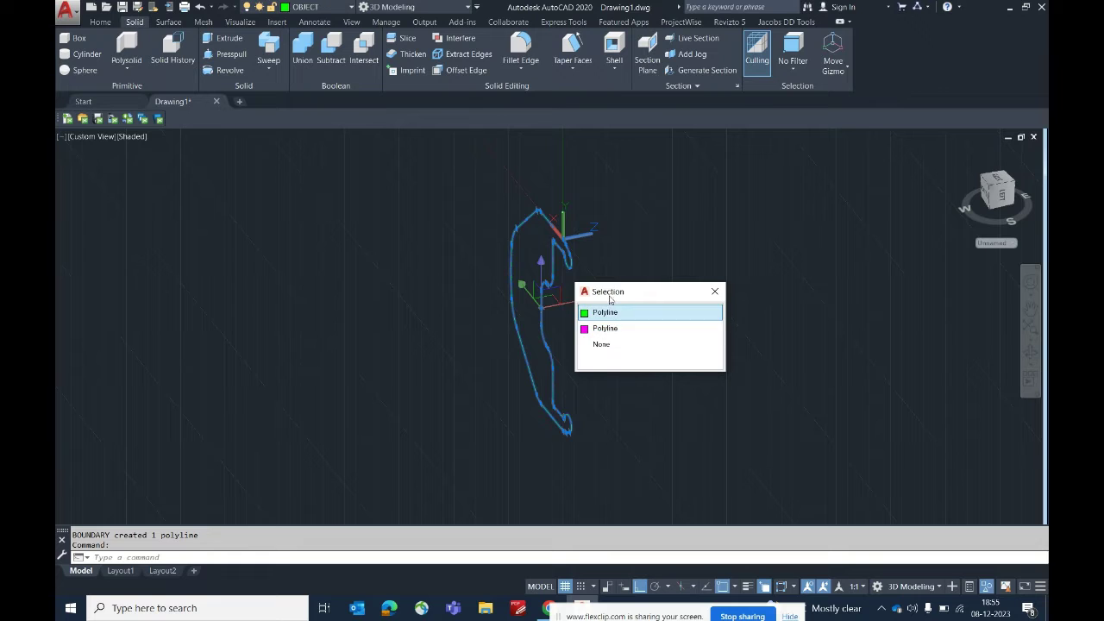
{"action": "left_click", "coordinate": [769, 306]}
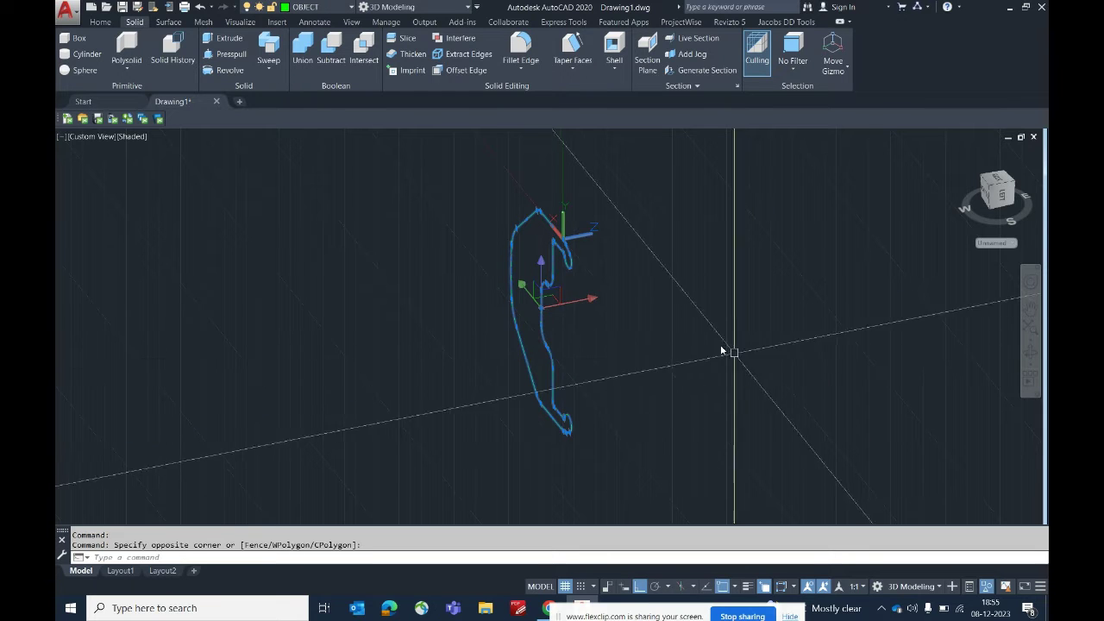
{"action": "left_click", "coordinate": [1041, 588]}
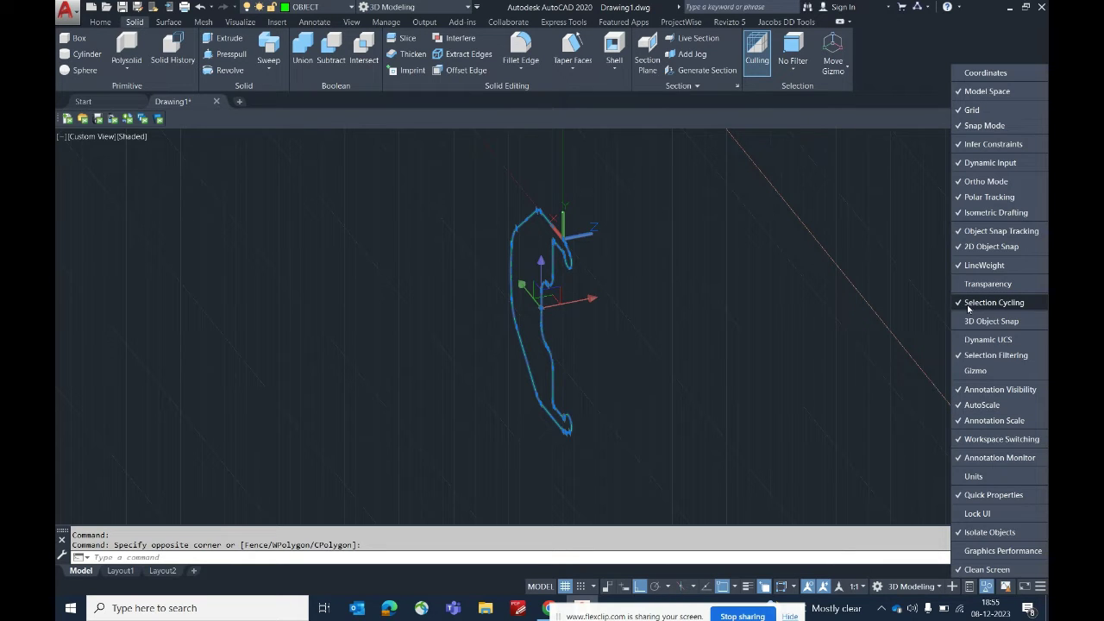
{"action": "left_click", "coordinate": [802, 377]}
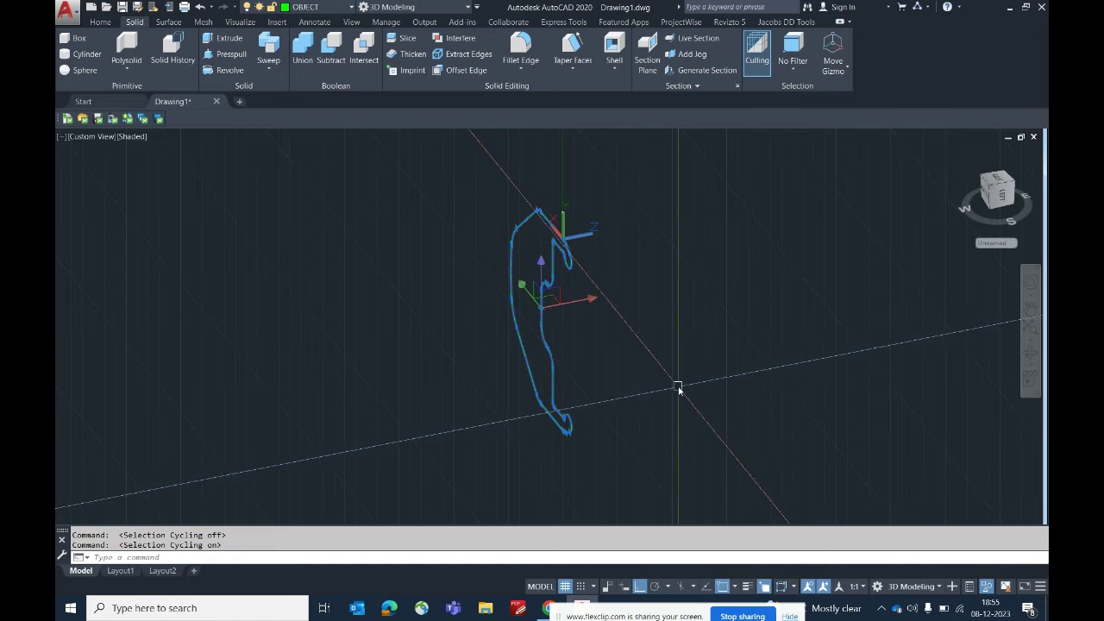
{"action": "left_click", "coordinate": [524, 227]}
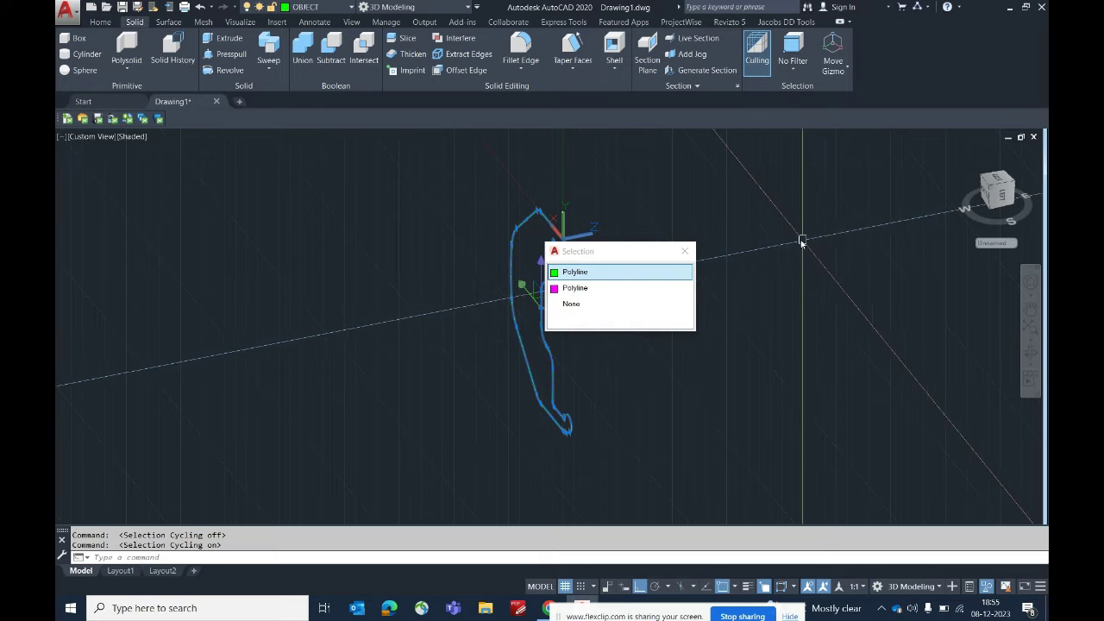
{"action": "left_click", "coordinate": [755, 292]}
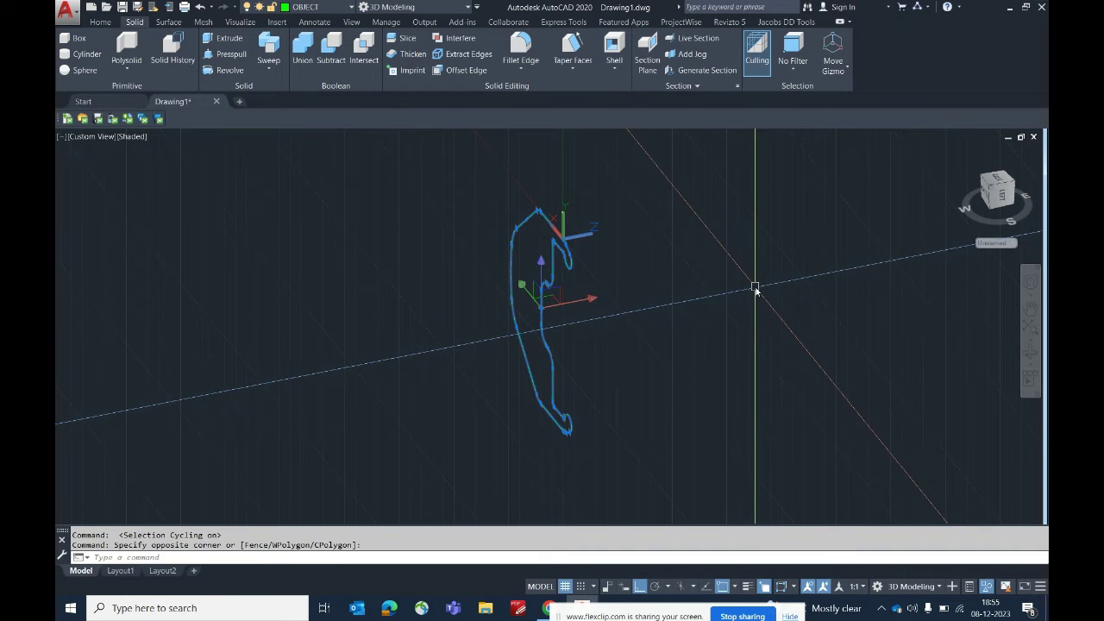
{"action": "key", "text": "Escape"}
{"action": "key", "text": "Escape"}
Erase the original overlapping inner frame outline, removing the last-created polyline from the erase selection to keep it.
{"action": "scroll", "coordinate": [515, 248], "scroll_direction": "up", "scroll_amount": 3}
{"action": "middle_click_drag", "start_coordinate": [514, 241], "coordinate": [547, 320]}
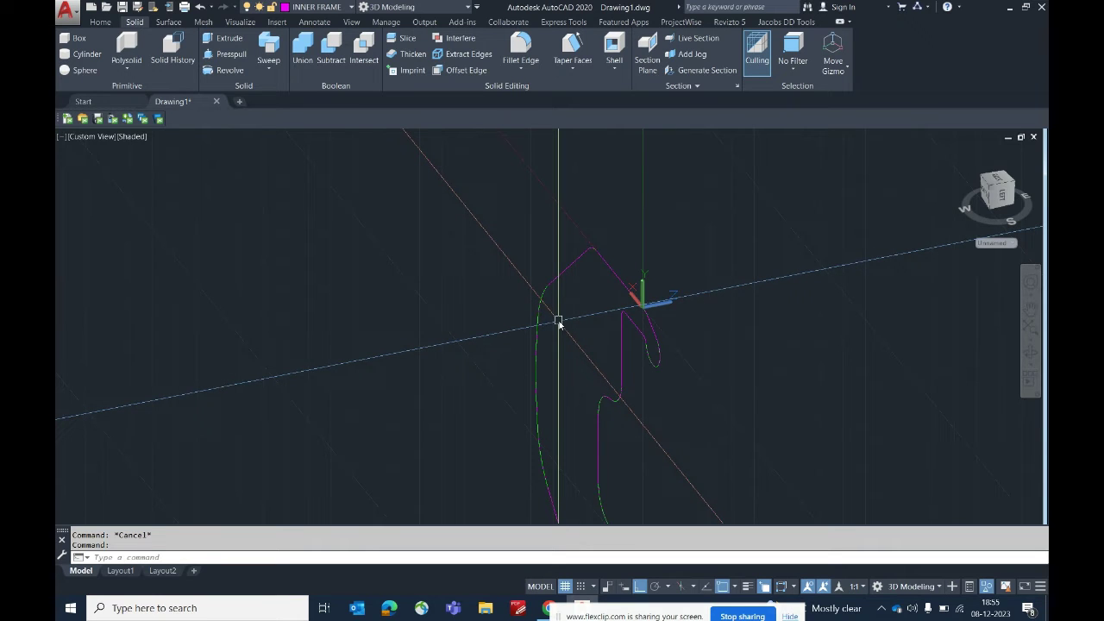
{"action": "type", "text": "E"}
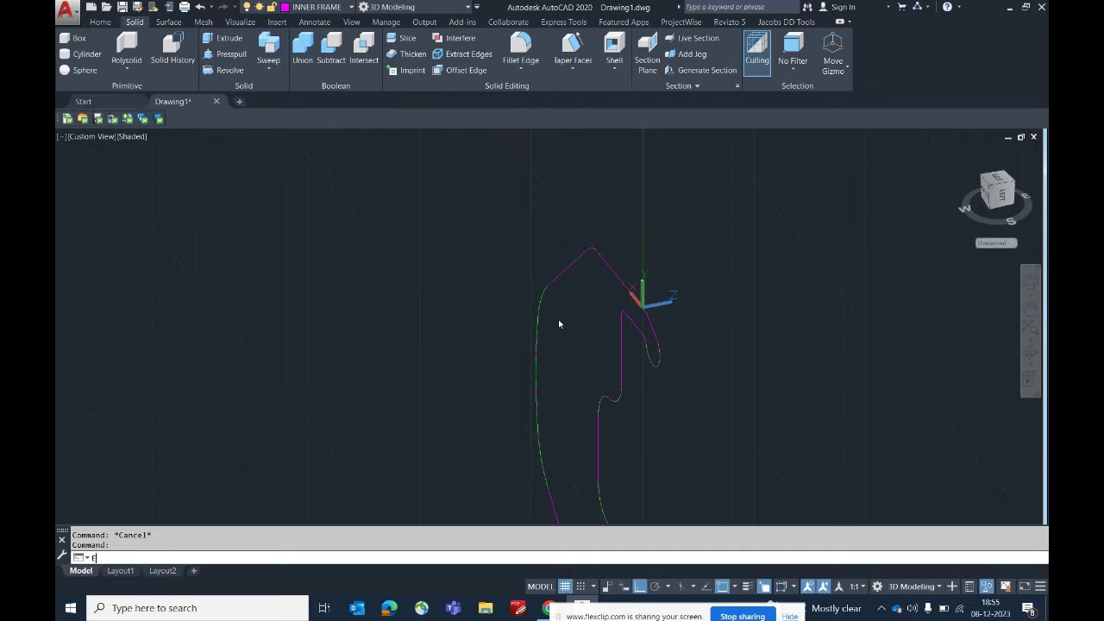
{"action": "left_click", "coordinate": [566, 325]}
{"action": "left_click", "coordinate": [503, 289]}
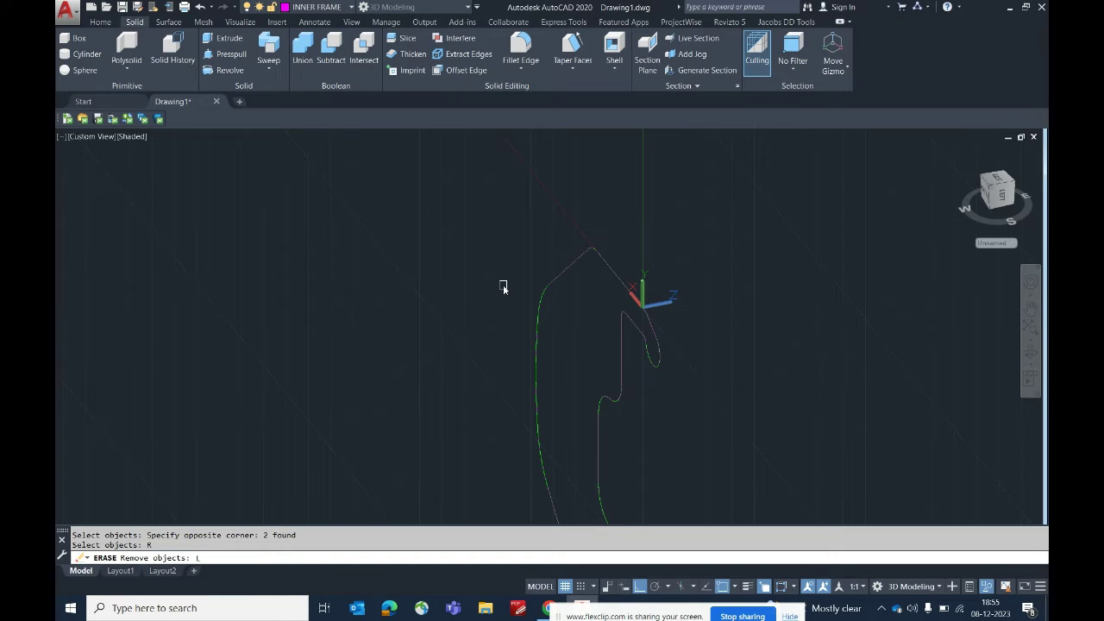
{"action": "scroll", "coordinate": [508, 291], "scroll_direction": "down", "scroll_amount": 3}
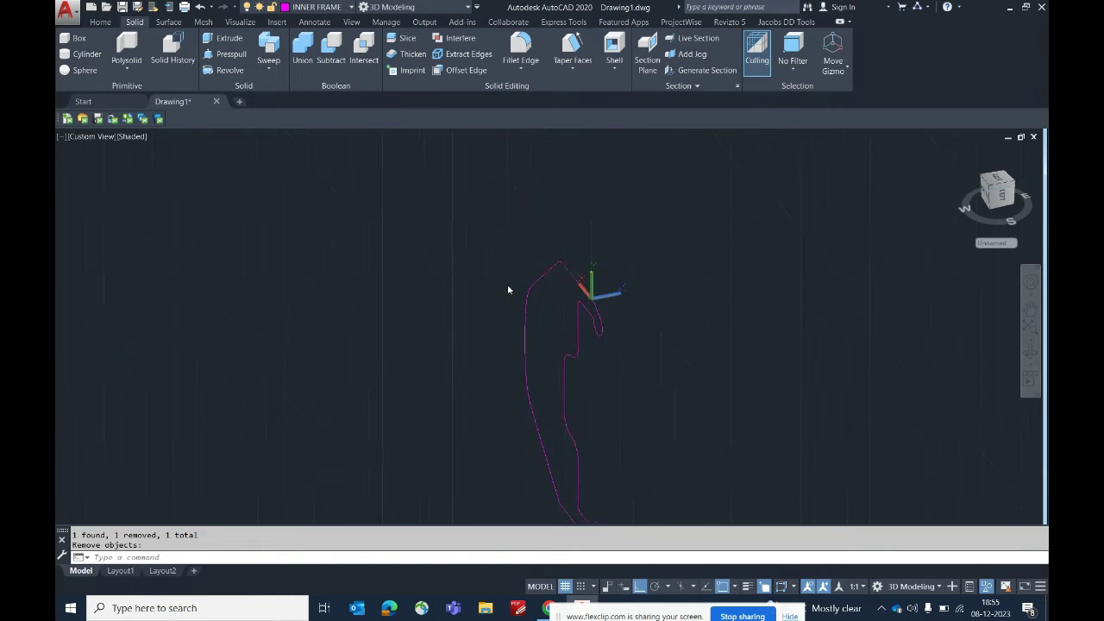
{"action": "middle_click_drag", "start_coordinate": [527, 323], "coordinate": [524, 289]}
{"action": "key", "text": "Escape"}
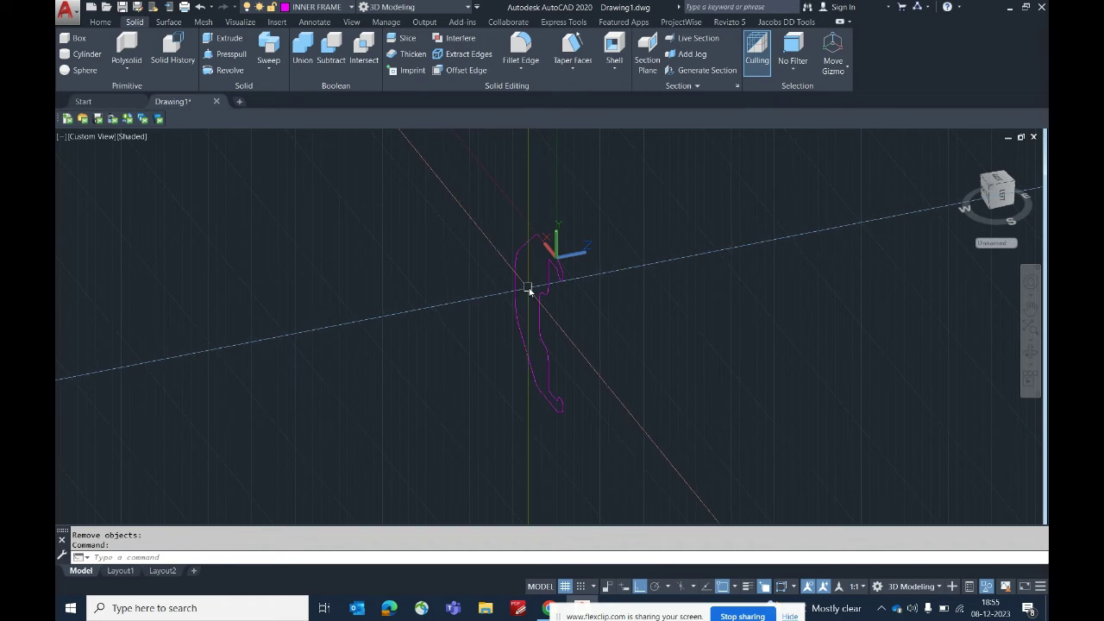
End the object isolation to bring back the hidden wheel geometry around the inner frame outline.
{"action": "left_click", "coordinate": [984, 587]}
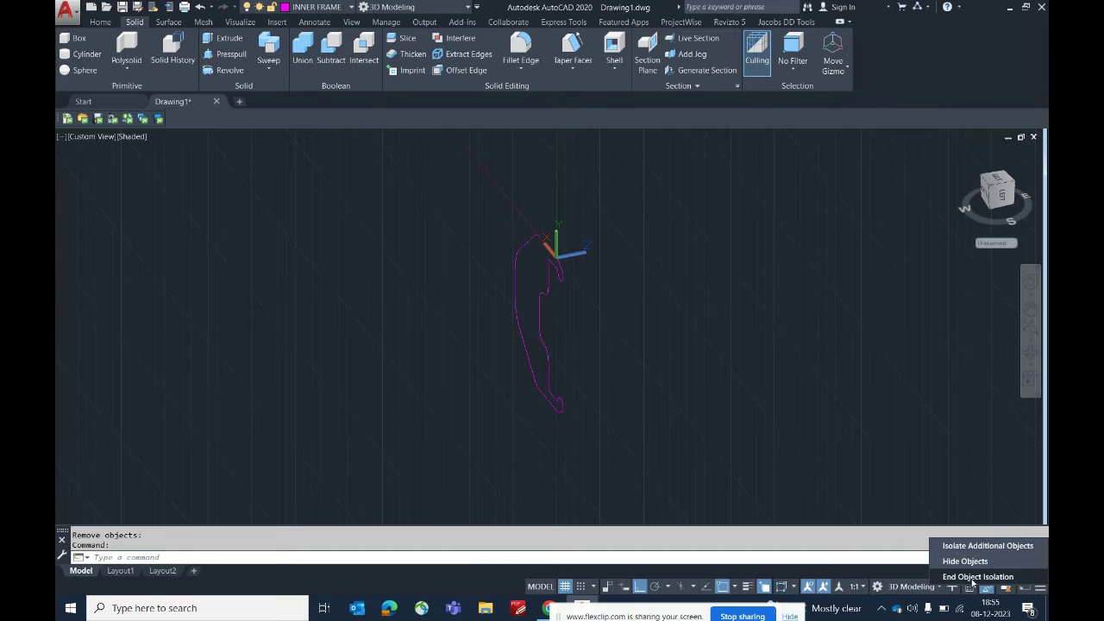
{"action": "left_click", "coordinate": [974, 576]}
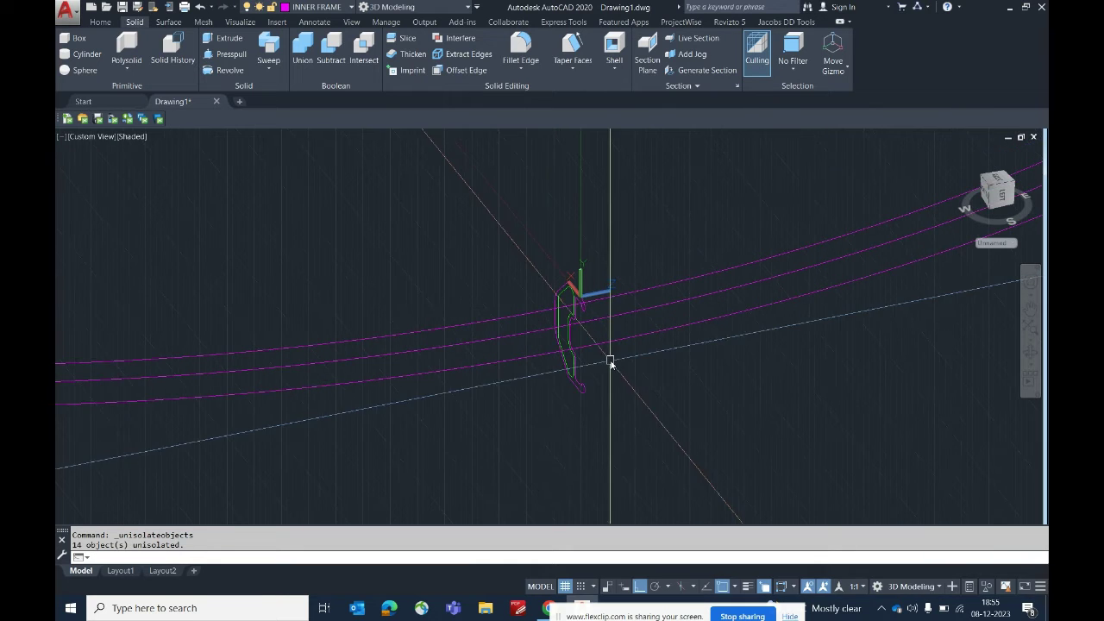
{"action": "middle_click_drag", "start_coordinate": [610, 362], "coordinate": [647, 315], "text": "shift"}
{"action": "scroll", "coordinate": [653, 325], "scroll_direction": "up", "scroll_amount": 5}
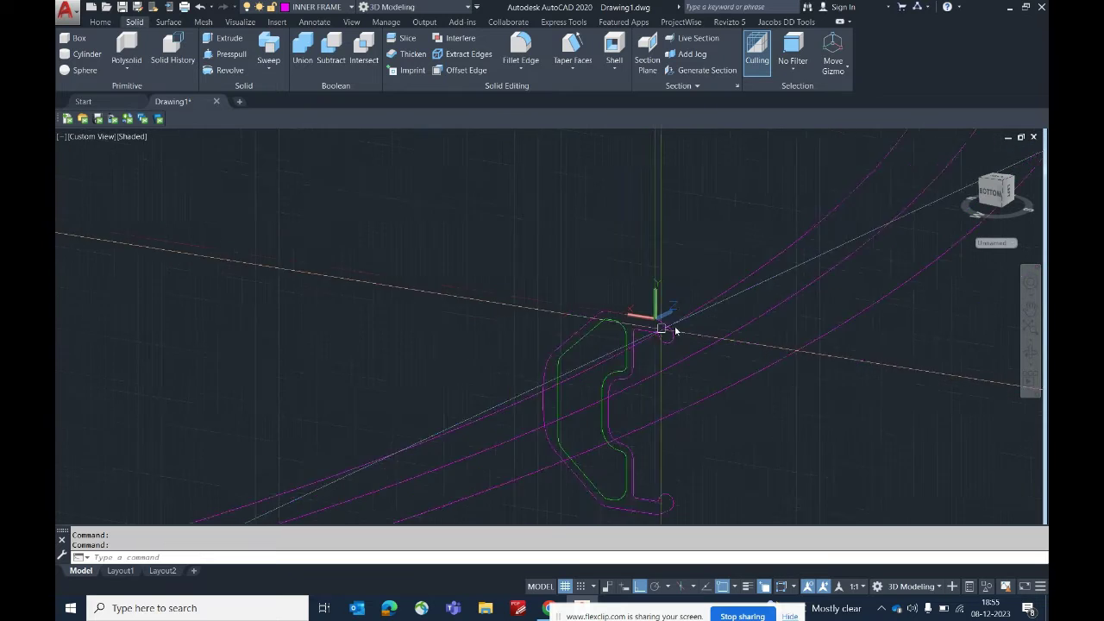
{"action": "scroll", "coordinate": [768, 335], "scroll_direction": "down", "scroll_amount": 8}
{"action": "middle_click_drag", "start_coordinate": [768, 335], "coordinate": [714, 345], "text": "shift"}
{"action": "scroll", "coordinate": [733, 352], "scroll_direction": "up", "scroll_amount": 6}
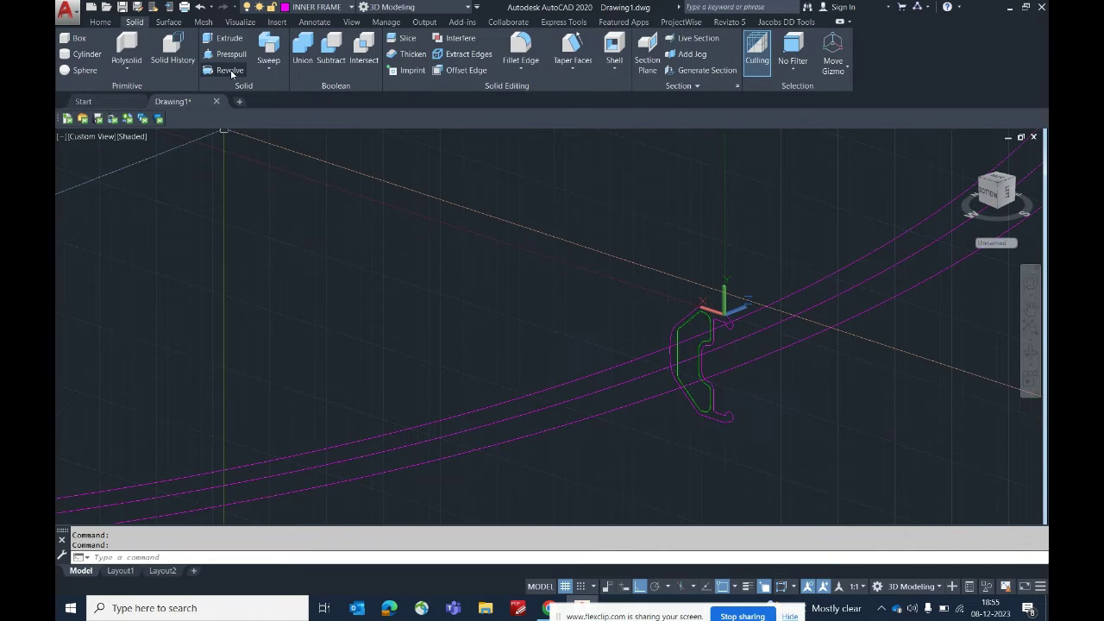
Revolve the inner frame's boundary polyline as a solid through 360° about a vertical axis through the center of the large circles.
{"action": "left_click", "coordinate": [229, 69]}
{"action": "left_click", "coordinate": [667, 318]}
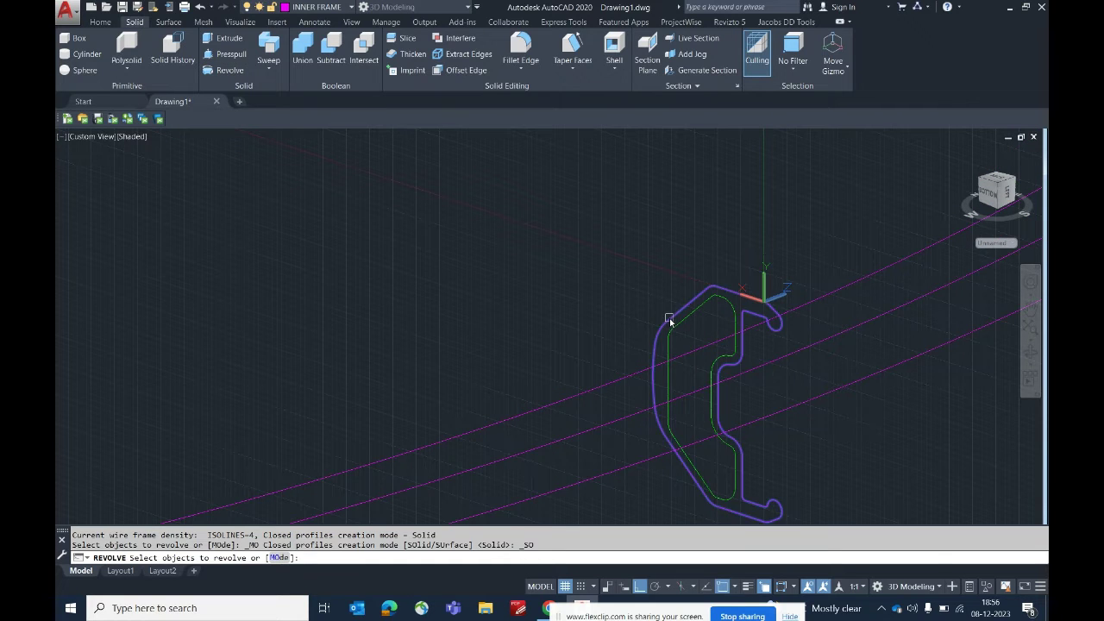
{"action": "scroll", "coordinate": [682, 298], "scroll_direction": "down", "scroll_amount": 3}
{"action": "right_click", "coordinate": [618, 276]}
{"action": "left_click", "coordinate": [646, 283]}
{"action": "scroll", "coordinate": [655, 306], "scroll_direction": "down", "scroll_amount": 4}
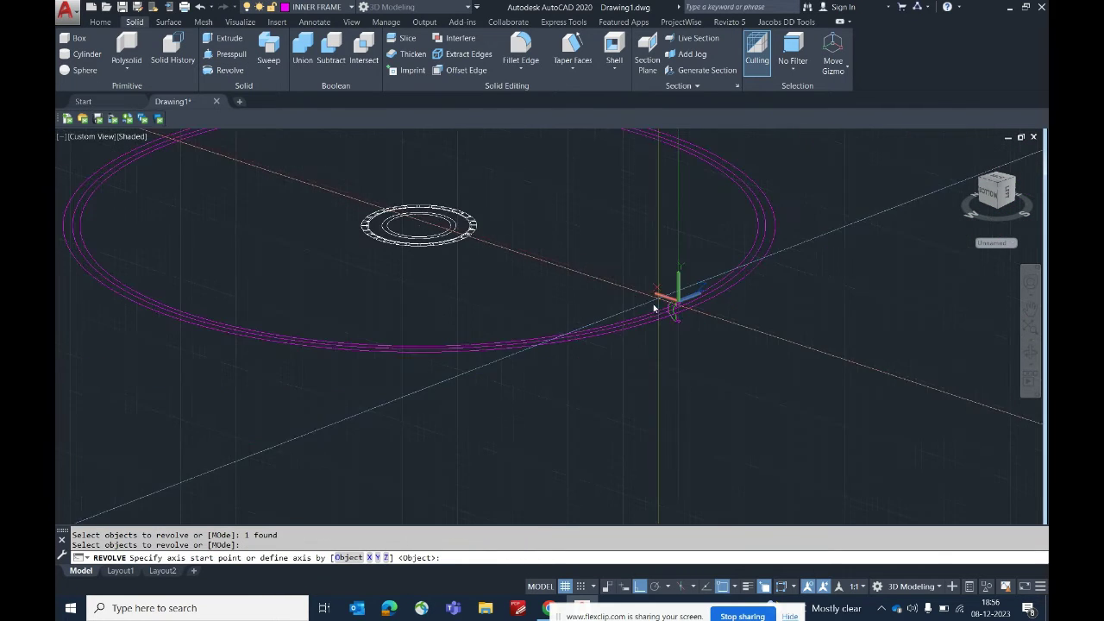
{"action": "scroll", "coordinate": [513, 337], "scroll_direction": "up", "scroll_amount": 2}
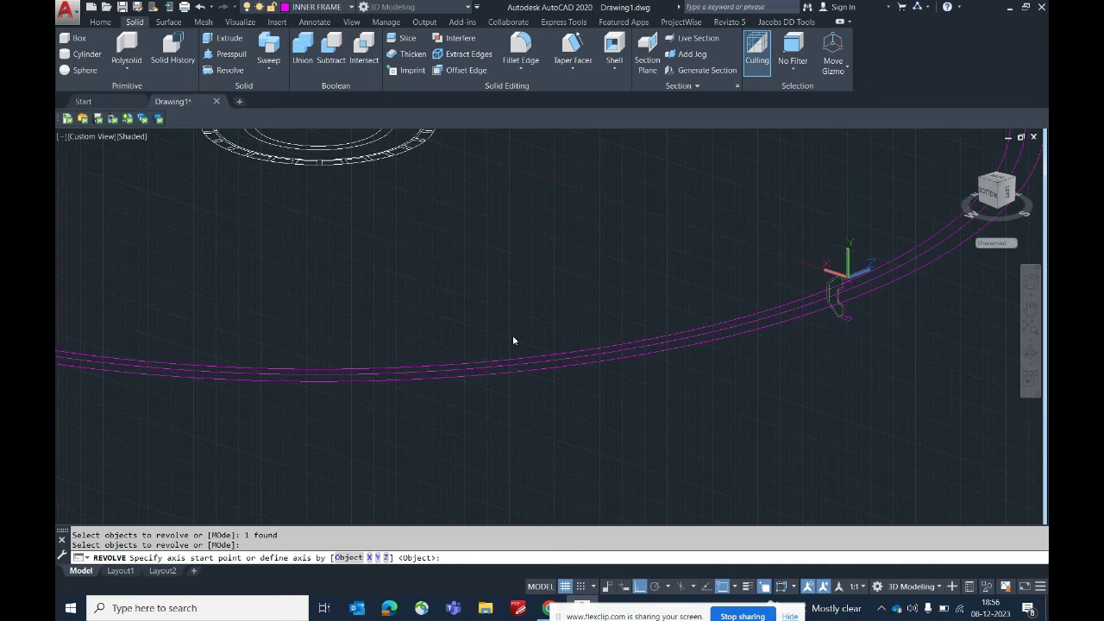
{"action": "scroll", "coordinate": [512, 336], "scroll_direction": "down", "scroll_amount": 3}
{"action": "right_click", "coordinate": [557, 299], "text": "shift"}
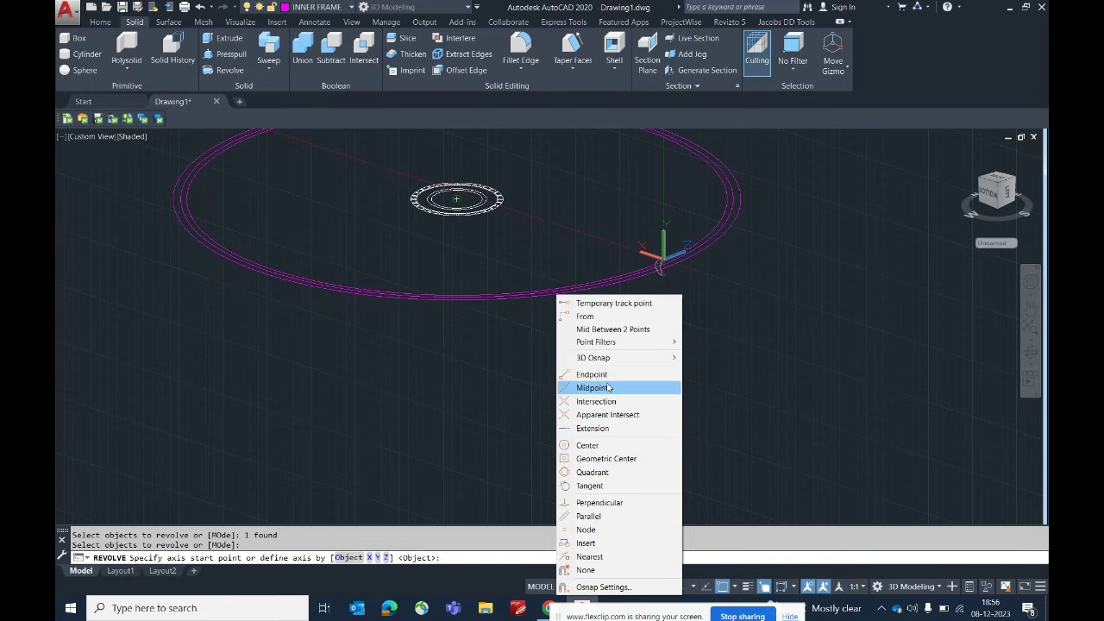
{"action": "left_click", "coordinate": [601, 447]}
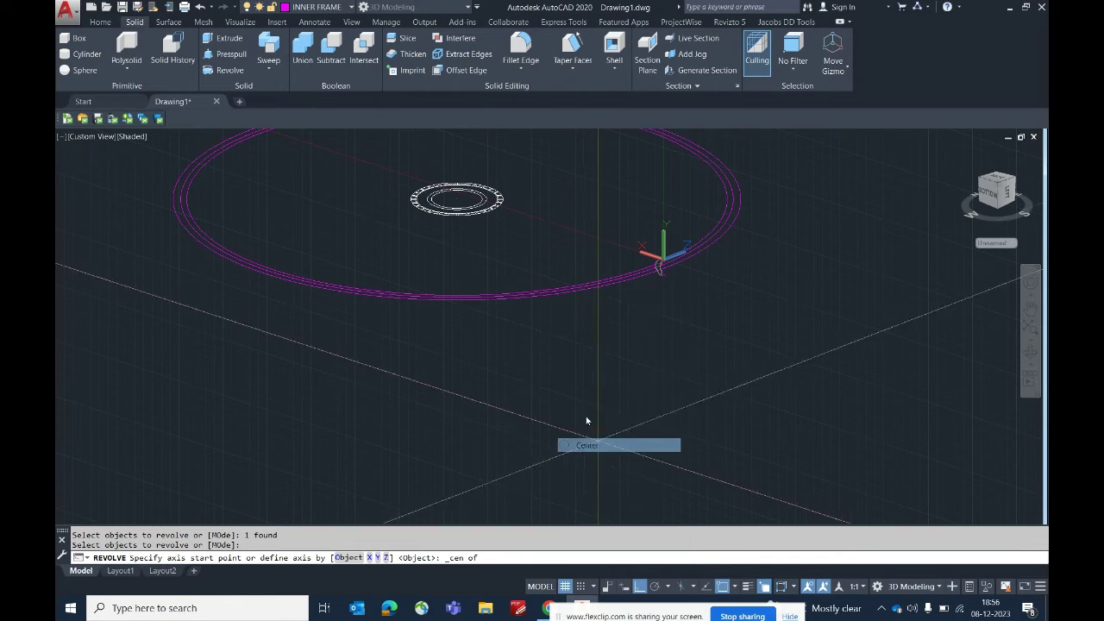
{"action": "left_click", "coordinate": [542, 291]}
{"action": "scroll", "coordinate": [608, 303], "scroll_direction": "down", "scroll_amount": 5}
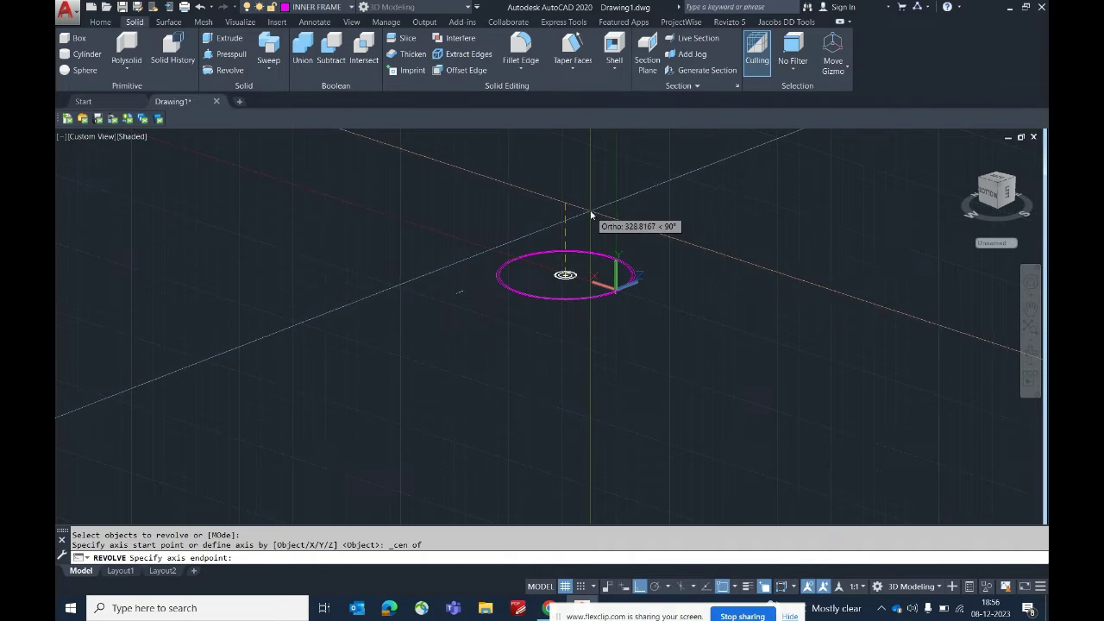
{"action": "left_click", "coordinate": [557, 207]}
{"action": "scroll", "coordinate": [522, 259], "scroll_direction": "up", "scroll_amount": 3}
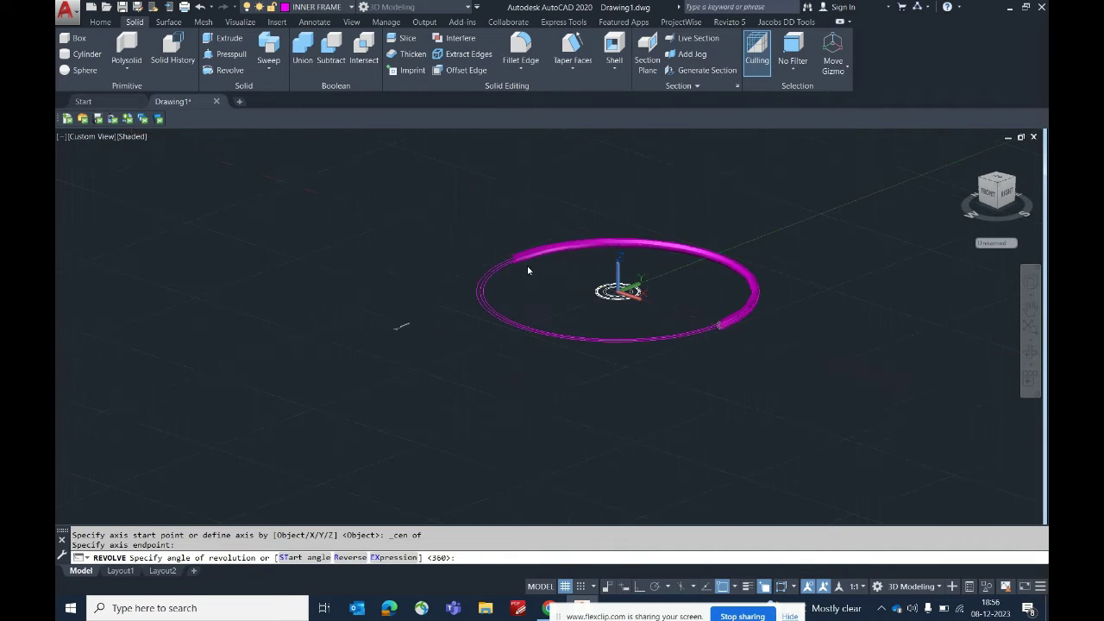
{"action": "scroll", "coordinate": [545, 296], "scroll_direction": "up", "scroll_amount": 2}
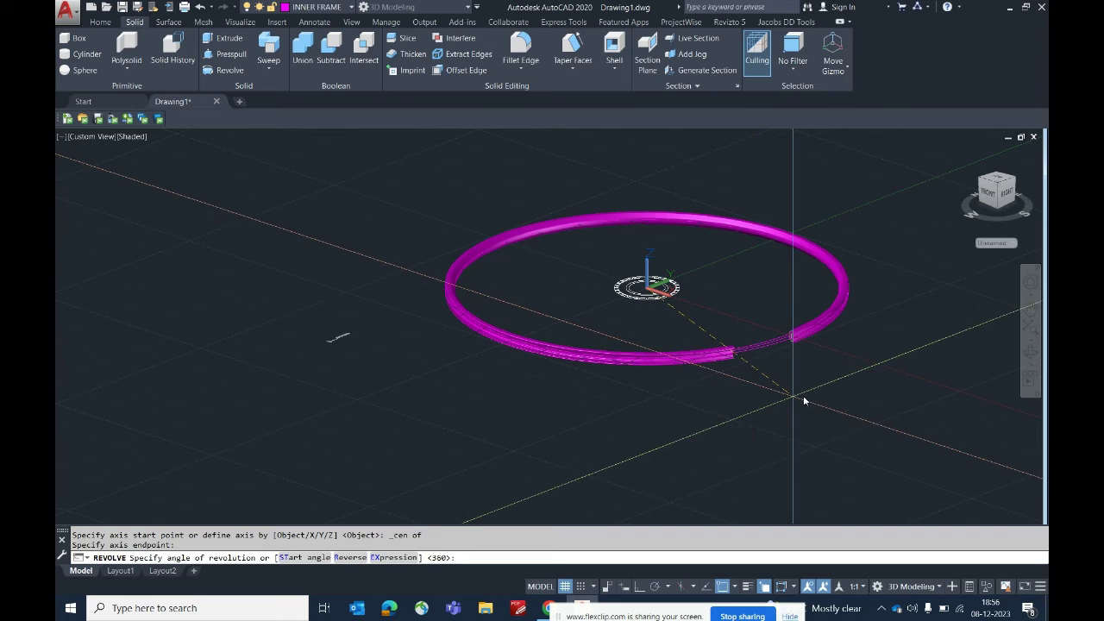
{"action": "key", "text": "Return"}
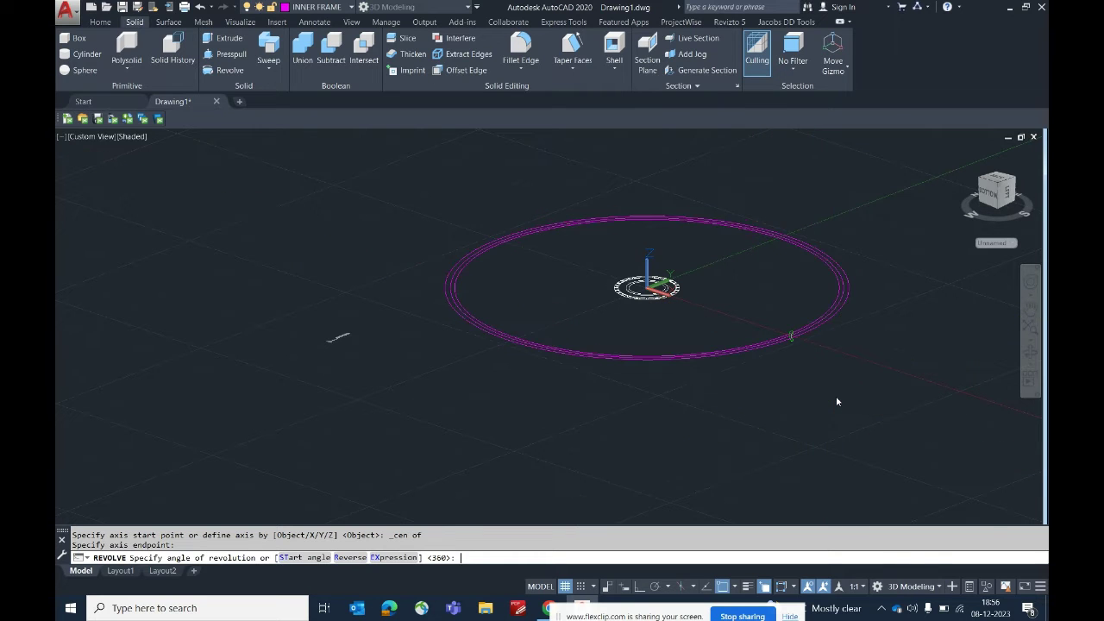
{"action": "scroll", "coordinate": [785, 337], "scroll_direction": "up", "scroll_amount": 5}
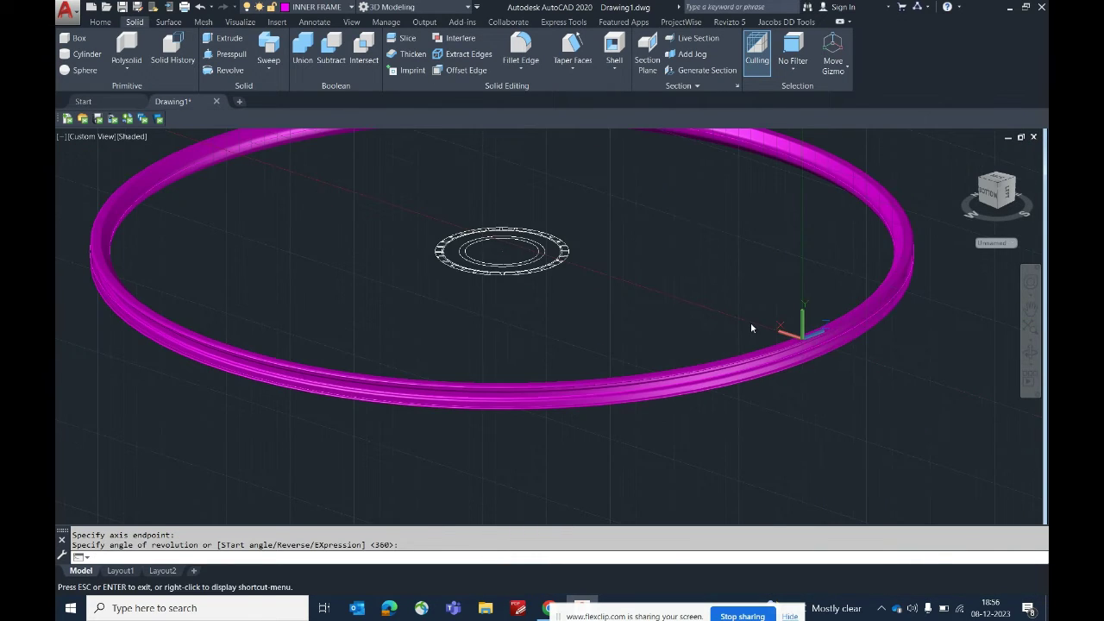
Turn on the FRAME layer in the layer properties.
{"action": "type", "text": "la"}
{"action": "key", "text": "Return"}
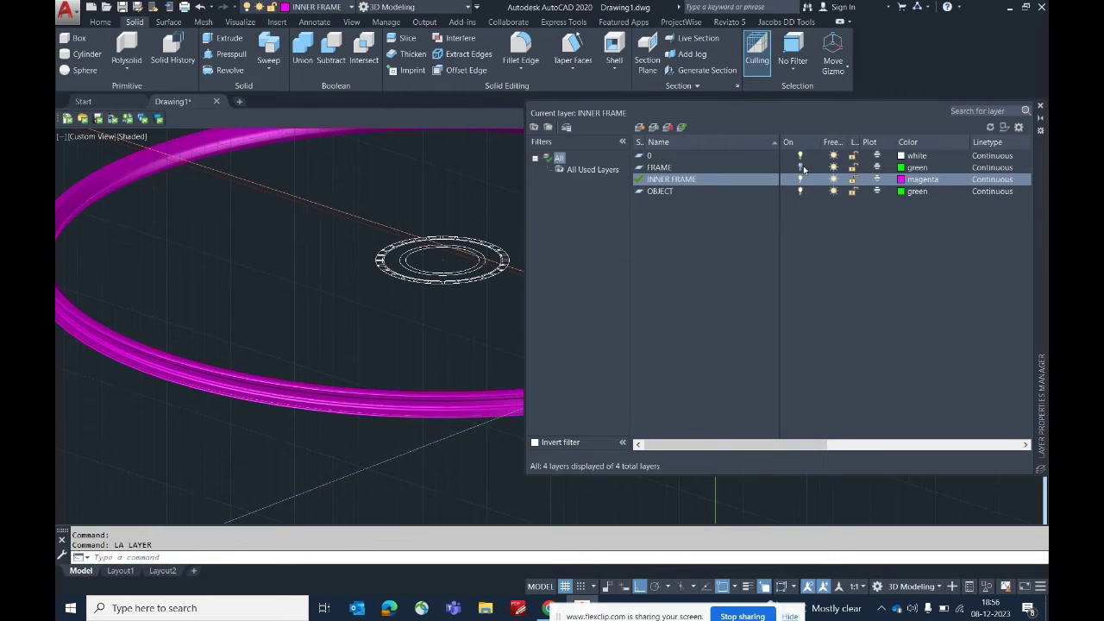
{"action": "left_click", "coordinate": [803, 167]}
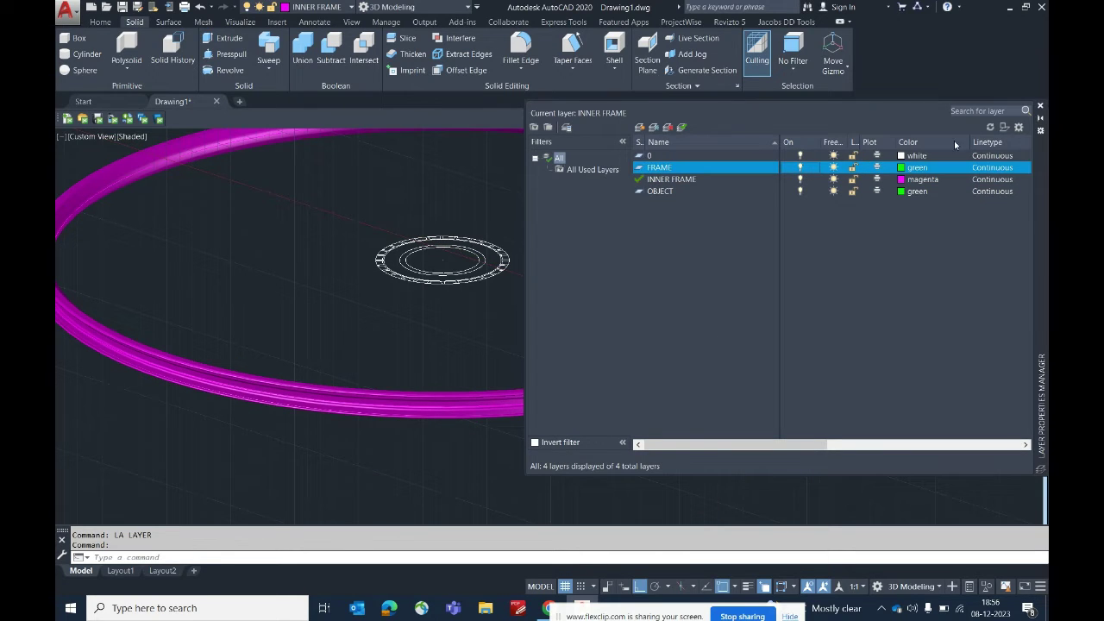
{"action": "left_click", "coordinate": [1039, 107]}
Examine the fit of the frame and inner frame rings and the hub circles from several angles.
{"action": "middle_click_drag", "start_coordinate": [602, 350], "coordinate": [736, 255], "text": "shift"}
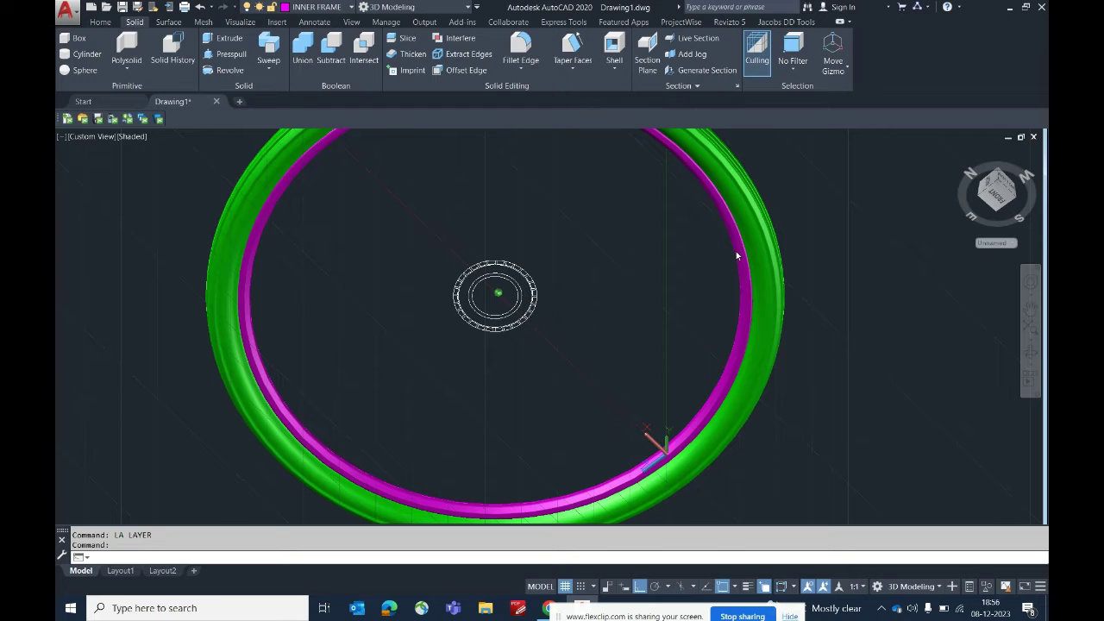
{"action": "scroll", "coordinate": [595, 371], "scroll_direction": "down", "scroll_amount": 5}
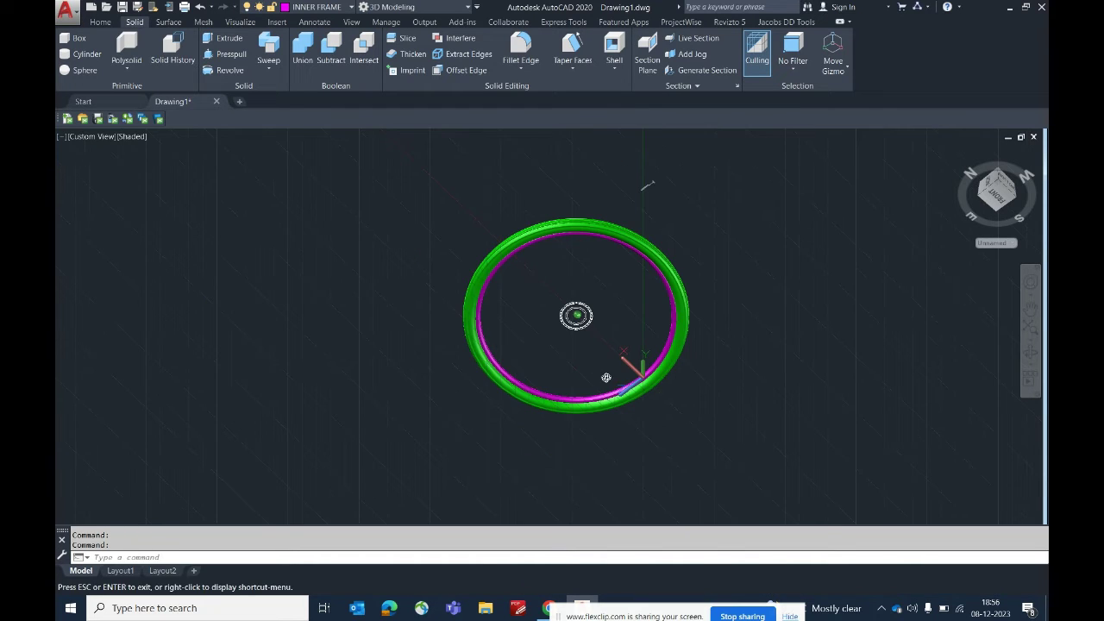
{"action": "middle_click_drag", "start_coordinate": [604, 377], "coordinate": [634, 218], "text": "shift"}
{"action": "middle_click_drag", "start_coordinate": [627, 271], "coordinate": [616, 342], "text": "shift"}
{"action": "scroll", "coordinate": [589, 207], "scroll_direction": "up", "scroll_amount": 3}
{"action": "scroll", "coordinate": [575, 276], "scroll_direction": "up", "scroll_amount": 2}
{"action": "scroll", "coordinate": [575, 276], "scroll_direction": "down", "scroll_amount": 4}
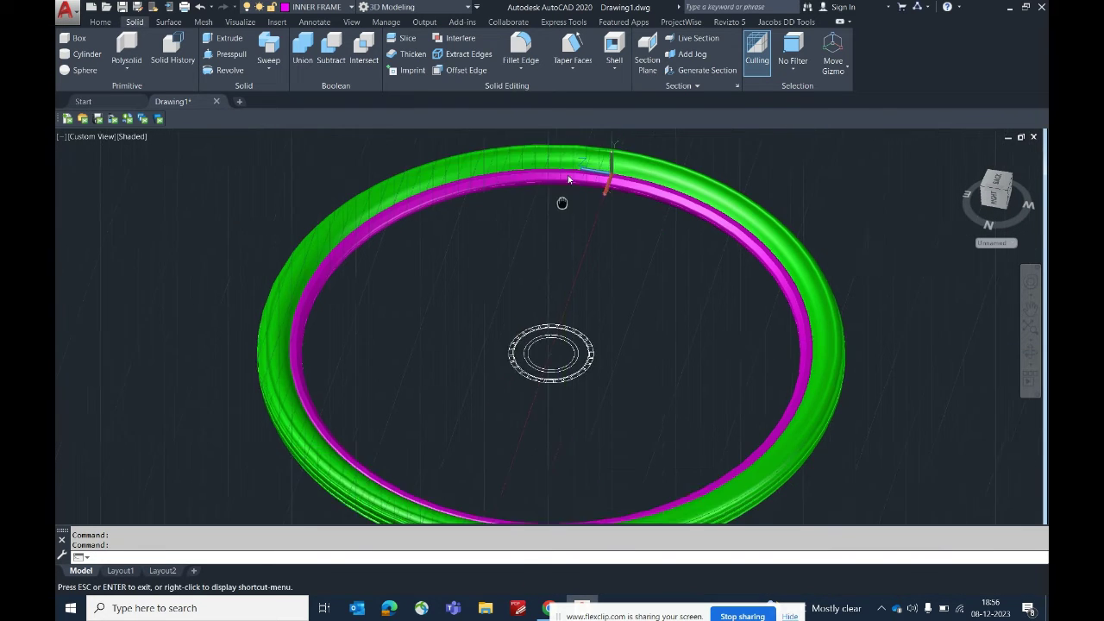
{"action": "scroll", "coordinate": [612, 301], "scroll_direction": "up", "scroll_amount": 1}
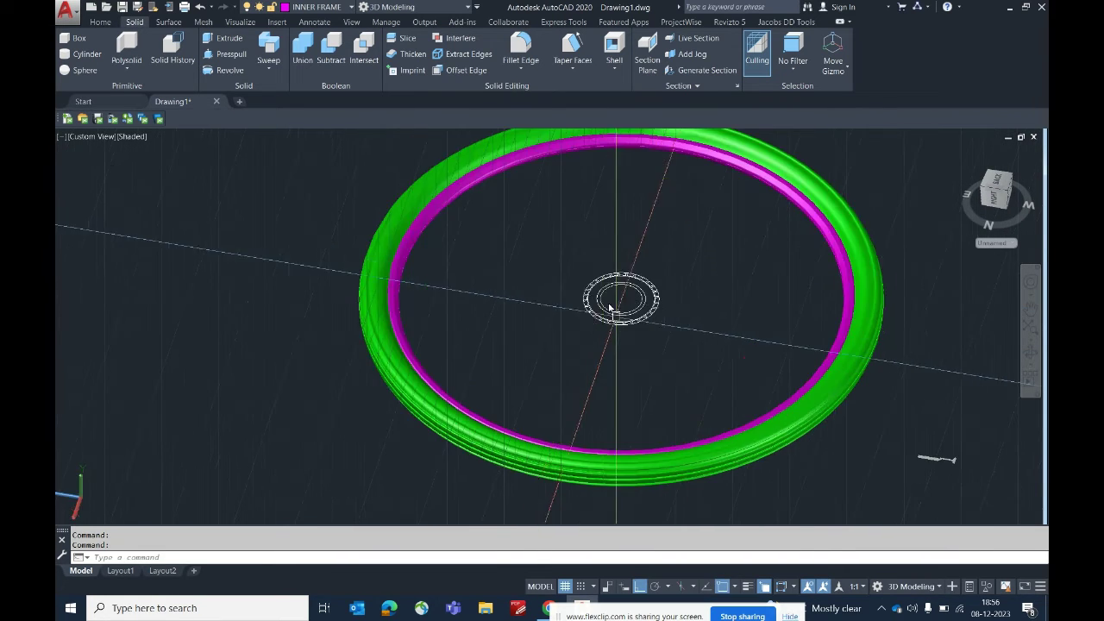
{"action": "scroll", "coordinate": [664, 343], "scroll_direction": "up", "scroll_amount": 1}
{"action": "middle_click_drag", "start_coordinate": [664, 343], "coordinate": [771, 323], "text": "shift"}
{"action": "scroll", "coordinate": [595, 296], "scroll_direction": "up", "scroll_amount": 3}
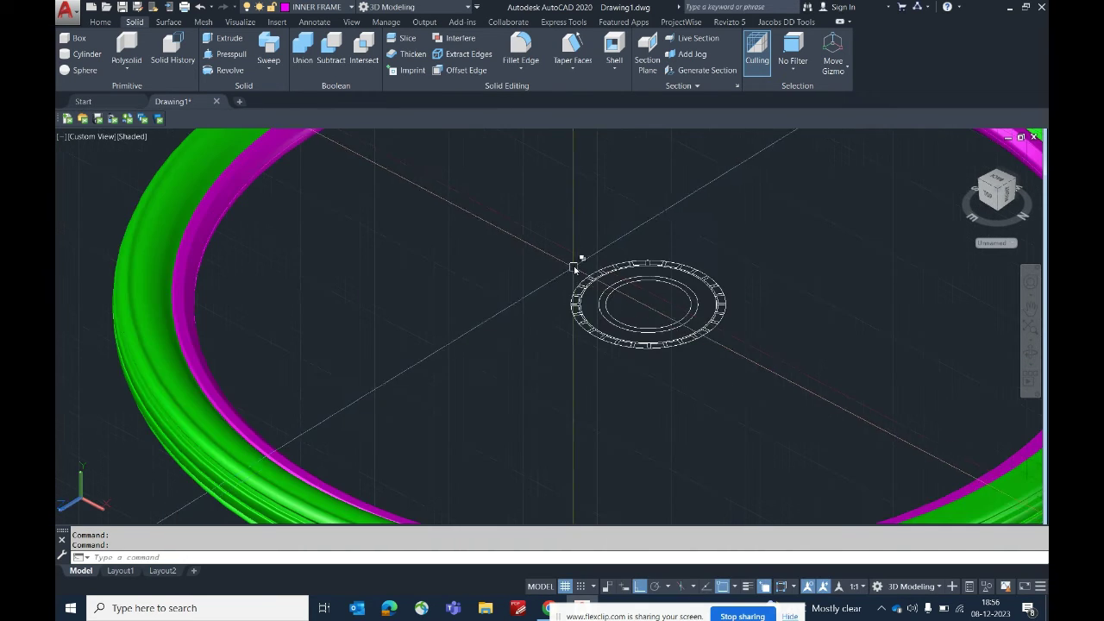
{"action": "scroll", "coordinate": [552, 293], "scroll_direction": "up", "scroll_amount": 2}
{"action": "scroll", "coordinate": [548, 293], "scroll_direction": "up", "scroll_amount": 1}
{"action": "scroll", "coordinate": [547, 293], "scroll_direction": "down", "scroll_amount": 5}
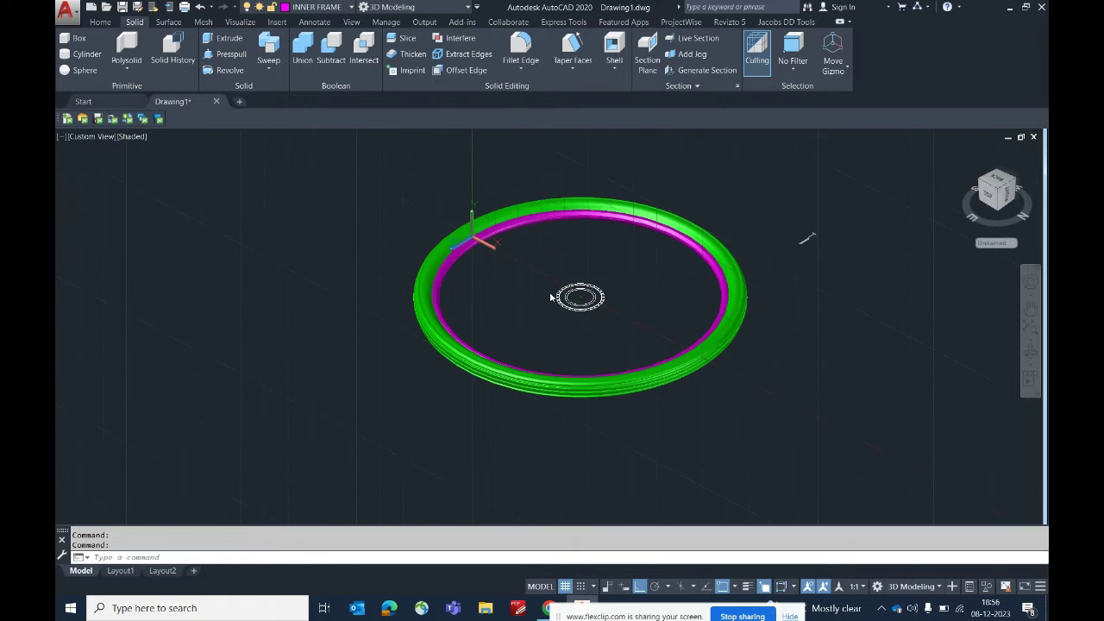
{"action": "scroll", "coordinate": [543, 266], "scroll_direction": "up", "scroll_amount": 3}
{"action": "left_click", "coordinate": [541, 265]}
{"action": "left_click", "coordinate": [719, 382]}
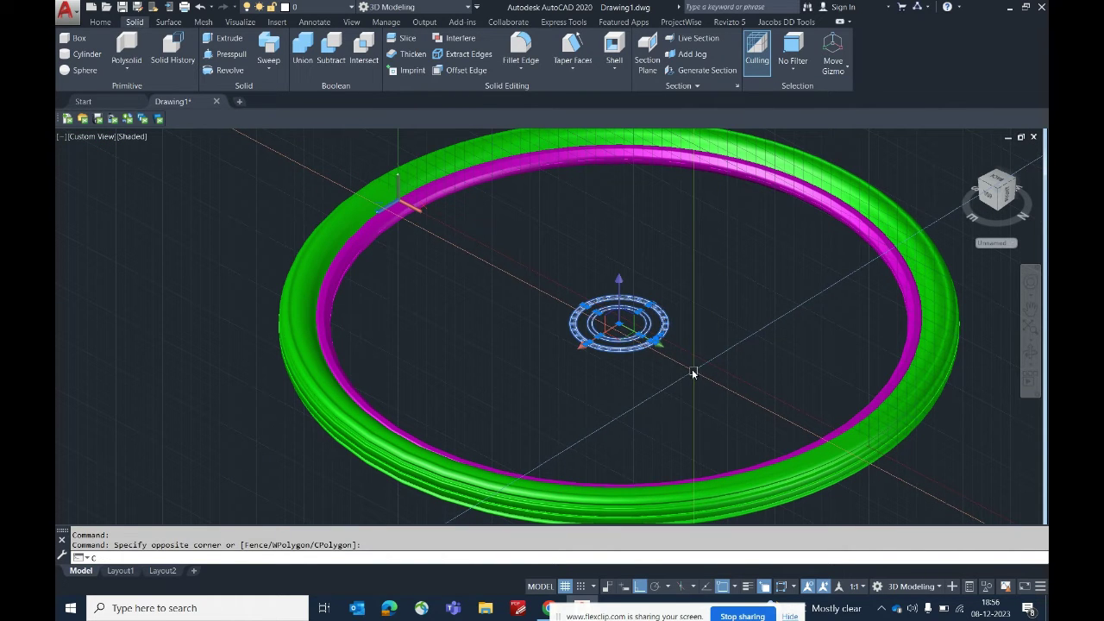
{"action": "key", "text": "Return"}
{"action": "left_click", "coordinate": [646, 388]}
{"action": "scroll", "coordinate": [646, 388], "scroll_direction": "down", "scroll_amount": 3}
{"action": "scroll", "coordinate": [664, 379], "scroll_direction": "up", "scroll_amount": 1}
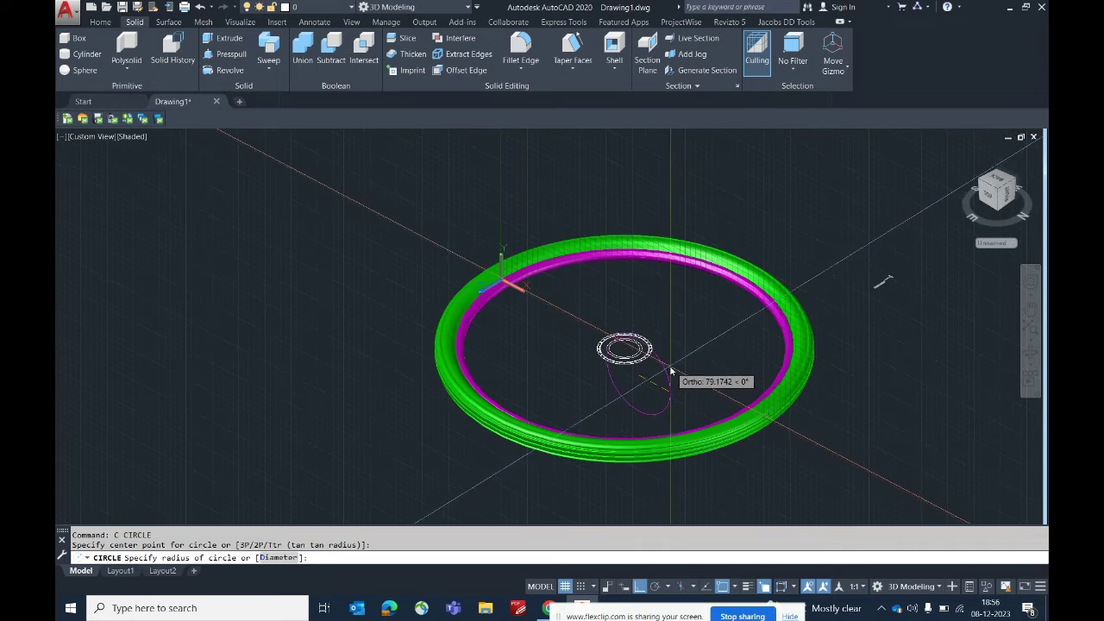
{"action": "key", "text": "Escape"}
Copy the hub circles from the wheel's center along the Z direction to an empty area outside the wheel.
{"action": "type", "text": "co"}
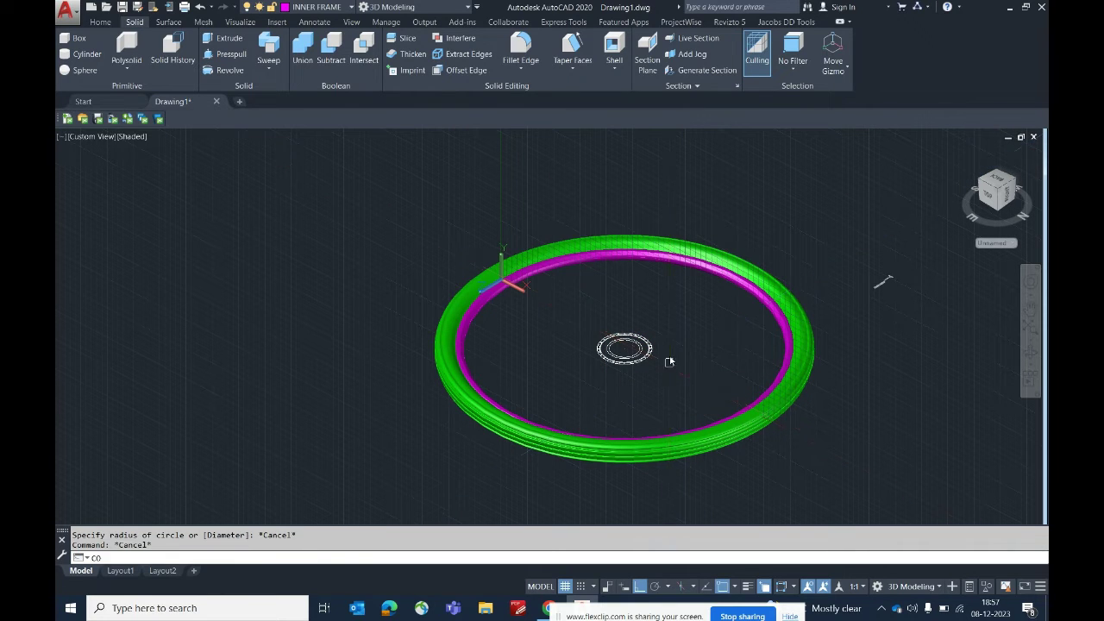
{"action": "key", "text": "Return"}
{"action": "left_click", "coordinate": [671, 327]}
{"action": "left_click", "coordinate": [553, 391]}
{"action": "key", "text": "Return"}
{"action": "left_click", "coordinate": [689, 428]}
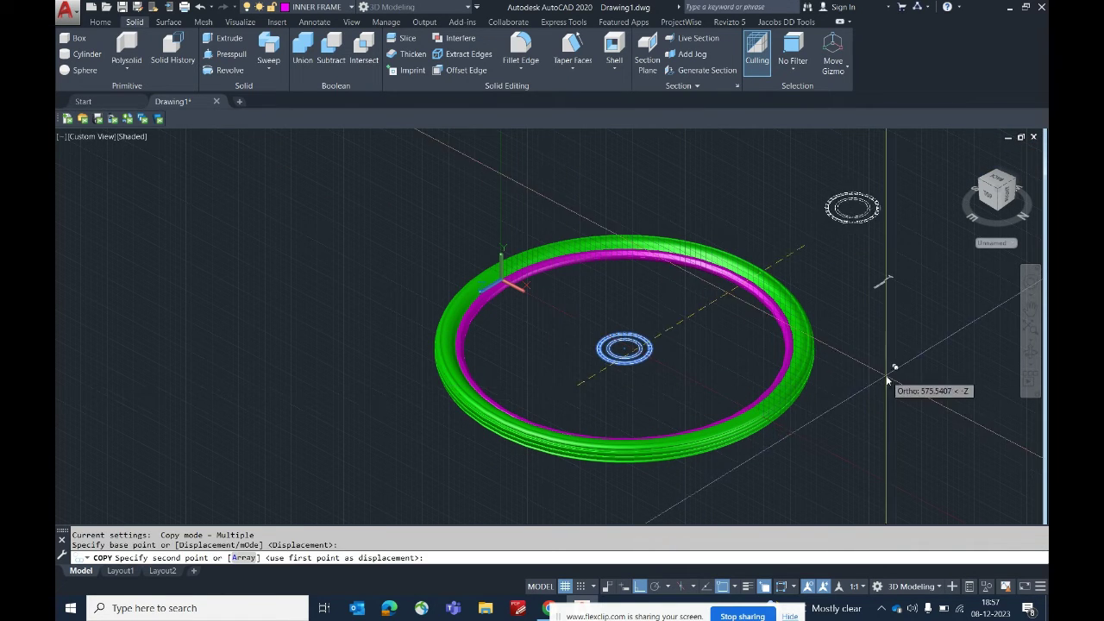
{"action": "middle_click_drag", "start_coordinate": [891, 370], "coordinate": [666, 390]}
{"action": "left_click", "coordinate": [699, 254]}
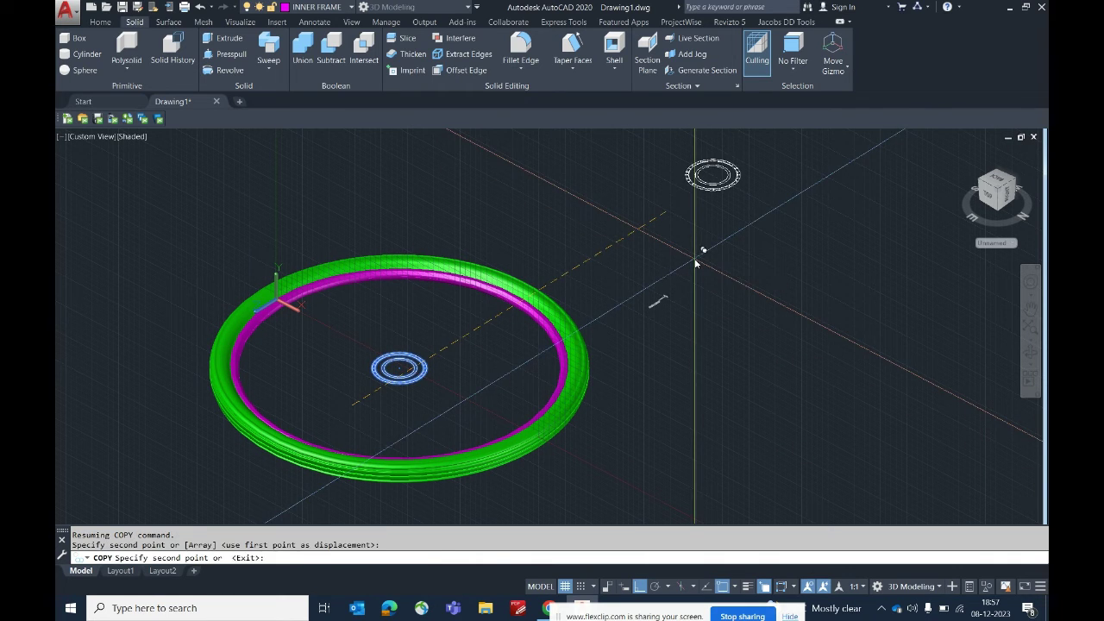
{"action": "key", "text": "Escape"}
Move the hub cross-section profile from beside the wheel to an empty spot near the copied hub circles.
{"action": "scroll", "coordinate": [665, 303], "scroll_direction": "up", "scroll_amount": 3}
{"action": "type", "text": "m"}
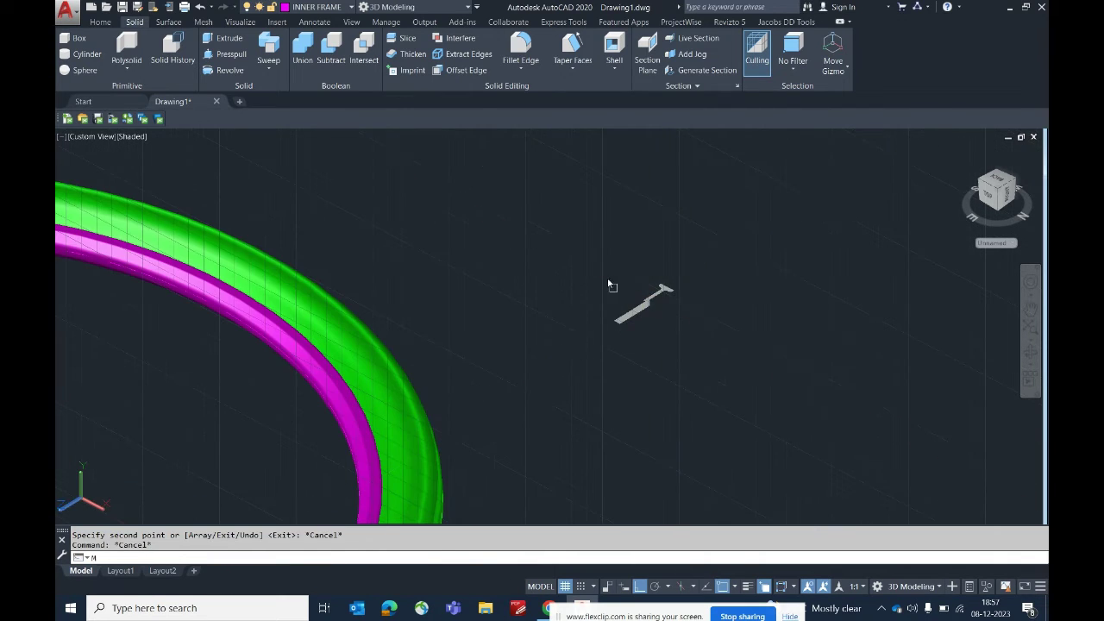
{"action": "key", "text": "Return"}
{"action": "left_click", "coordinate": [592, 264]}
{"action": "left_click", "coordinate": [654, 319]}
{"action": "scroll", "coordinate": [711, 294], "scroll_direction": "down", "scroll_amount": 5}
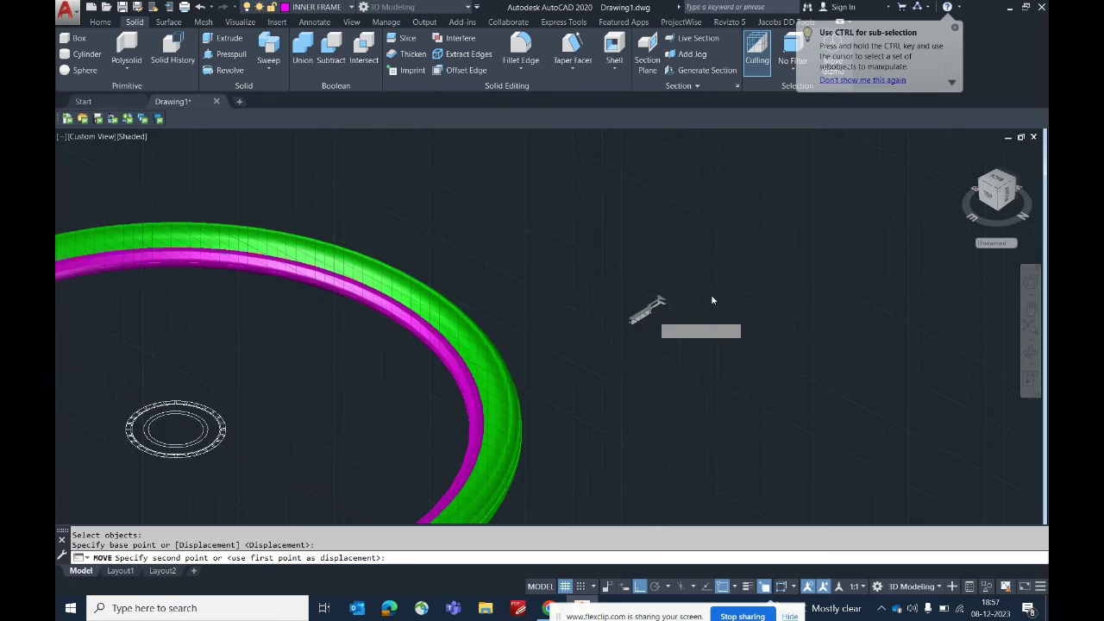
{"action": "scroll", "coordinate": [690, 352], "scroll_direction": "up", "scroll_amount": 4}
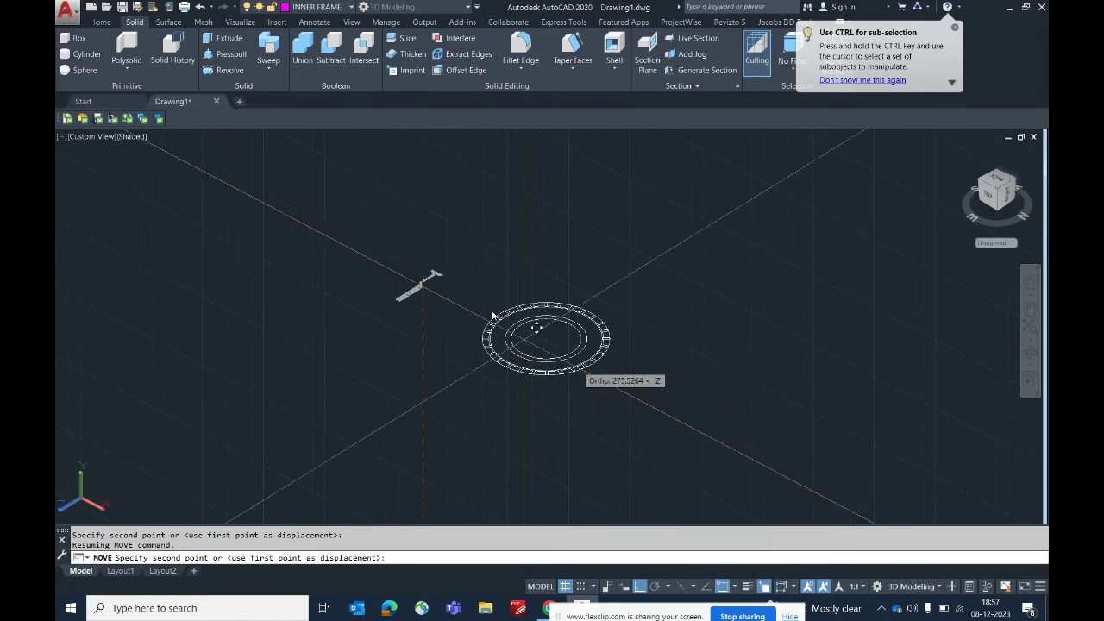
{"action": "left_click", "coordinate": [511, 297]}
{"action": "scroll", "coordinate": [427, 263], "scroll_direction": "up", "scroll_amount": 9}
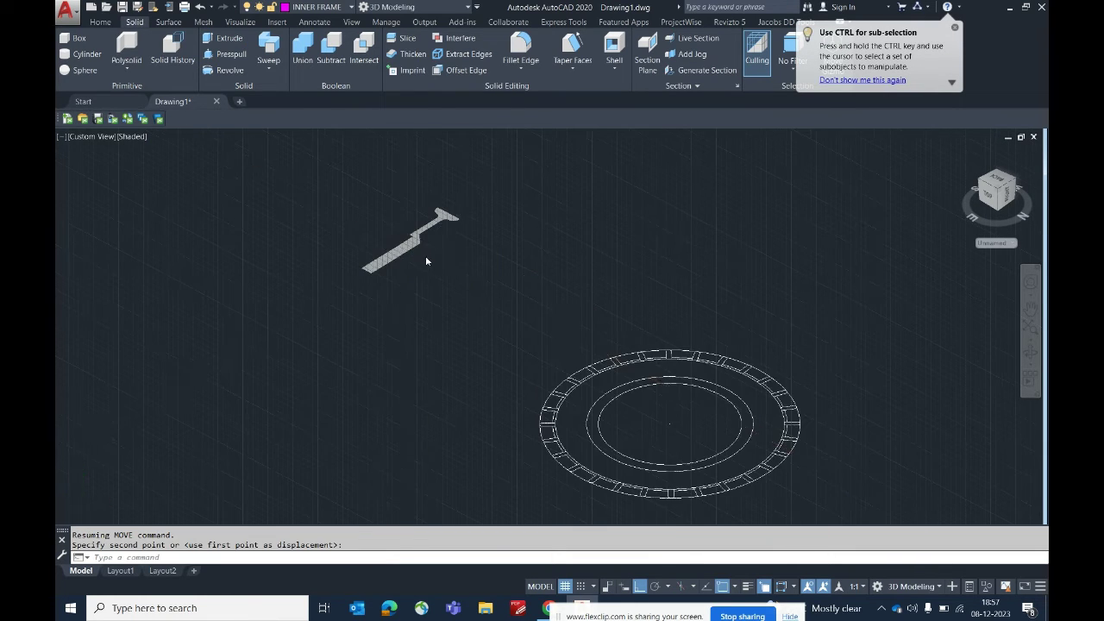
{"action": "scroll", "coordinate": [429, 276], "scroll_direction": "down", "scroll_amount": 6}
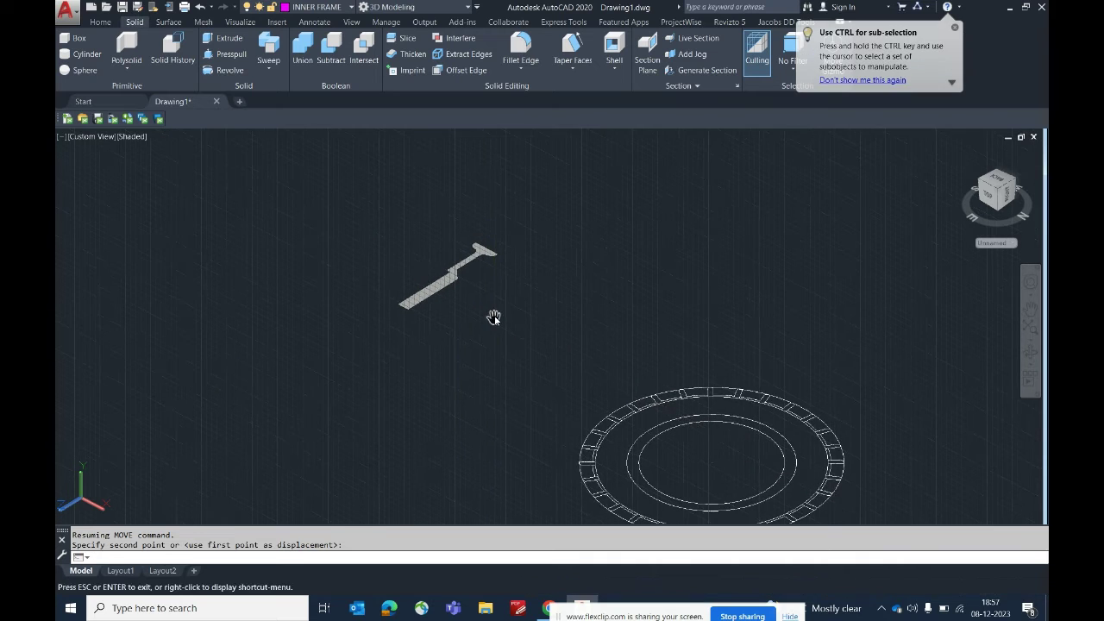
Reset the UCS to World.
{"action": "left_click", "coordinate": [495, 318]}
{"action": "type", "text": "UCS"}
{"action": "key", "text": "Return"}
{"action": "type", "text": "W"}
{"action": "key", "text": "Return"}
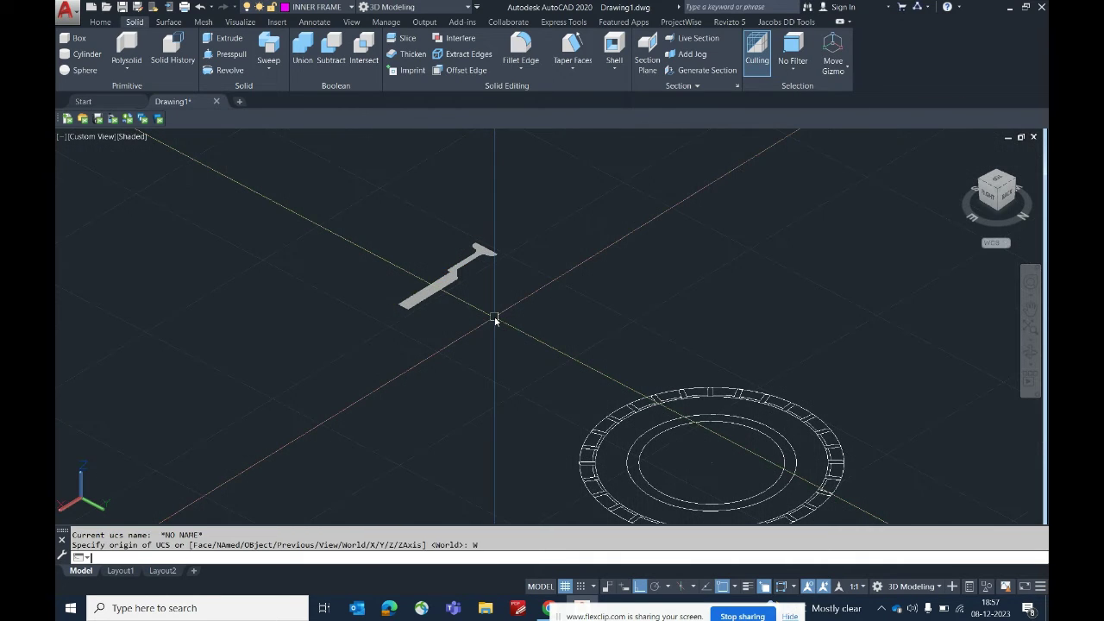
Rotate the UCS 90° about its X axis.
{"action": "scroll", "coordinate": [497, 318], "scroll_direction": "down", "scroll_amount": 2}
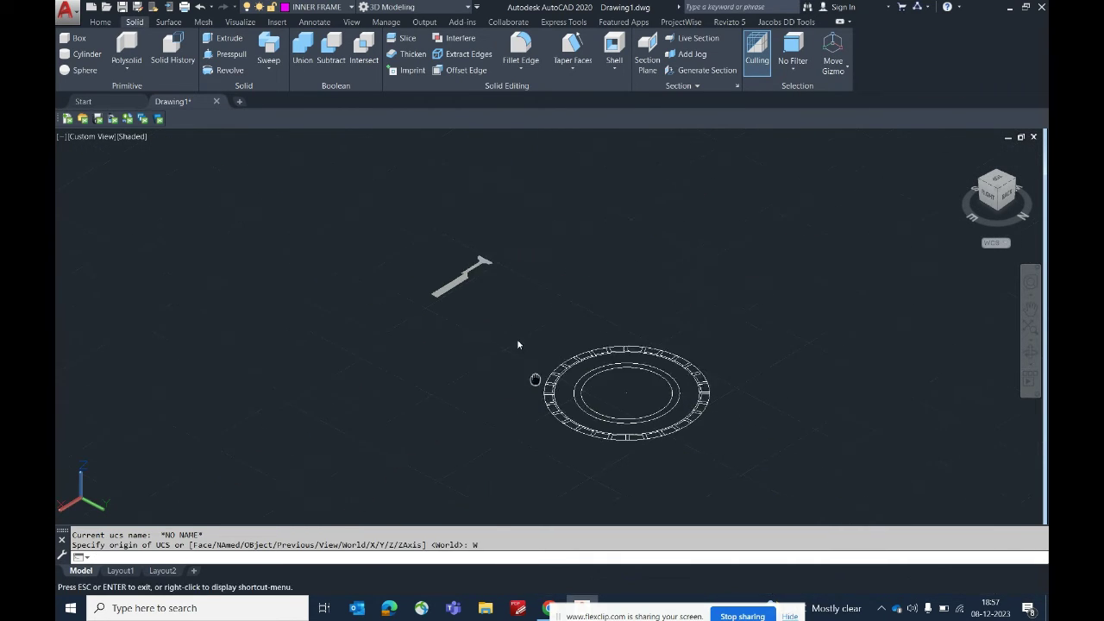
{"action": "middle_click_drag", "start_coordinate": [516, 338], "coordinate": [481, 273]}
{"action": "scroll", "coordinate": [449, 242], "scroll_direction": "up", "scroll_amount": 3}
{"action": "middle_click_drag", "start_coordinate": [451, 239], "coordinate": [475, 296]}
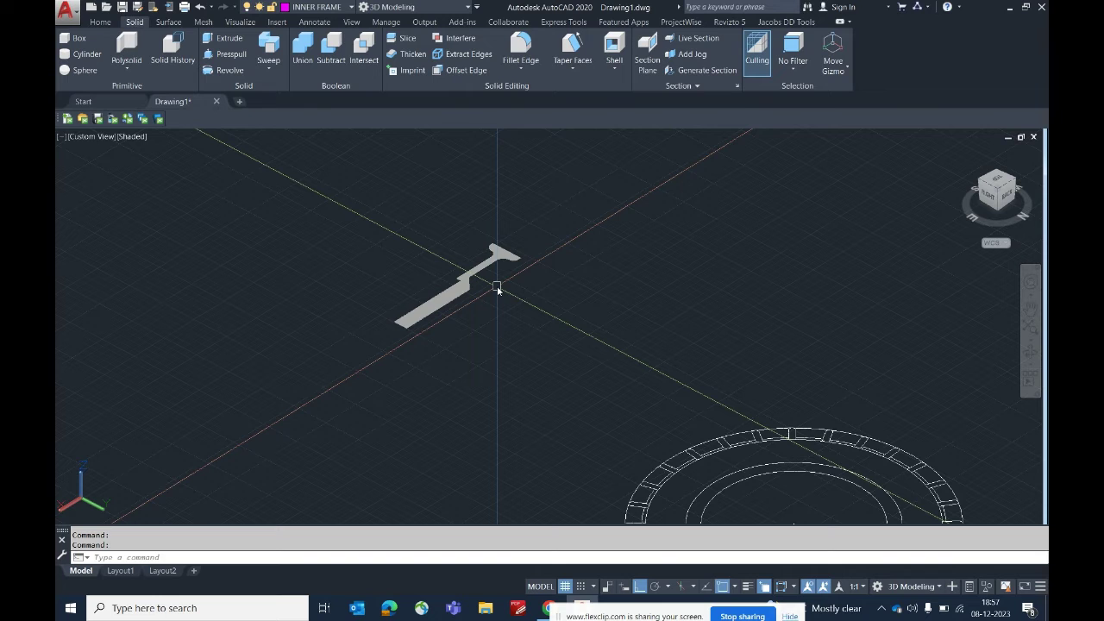
{"action": "type", "text": "cs"}
{"action": "key", "text": "Return"}
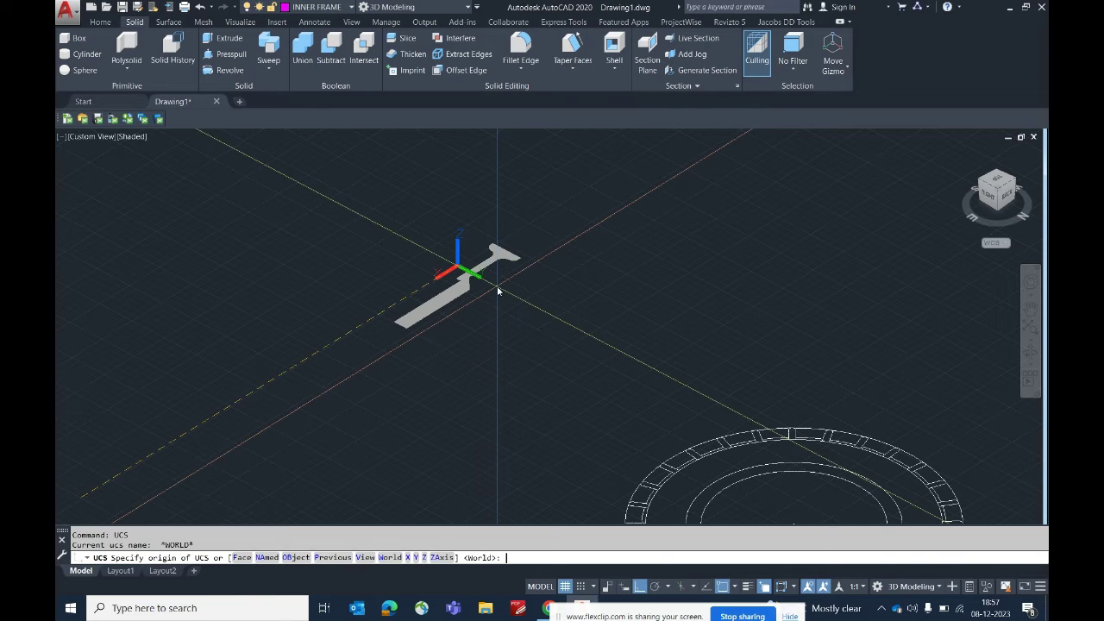
{"action": "key", "text": "Return"}
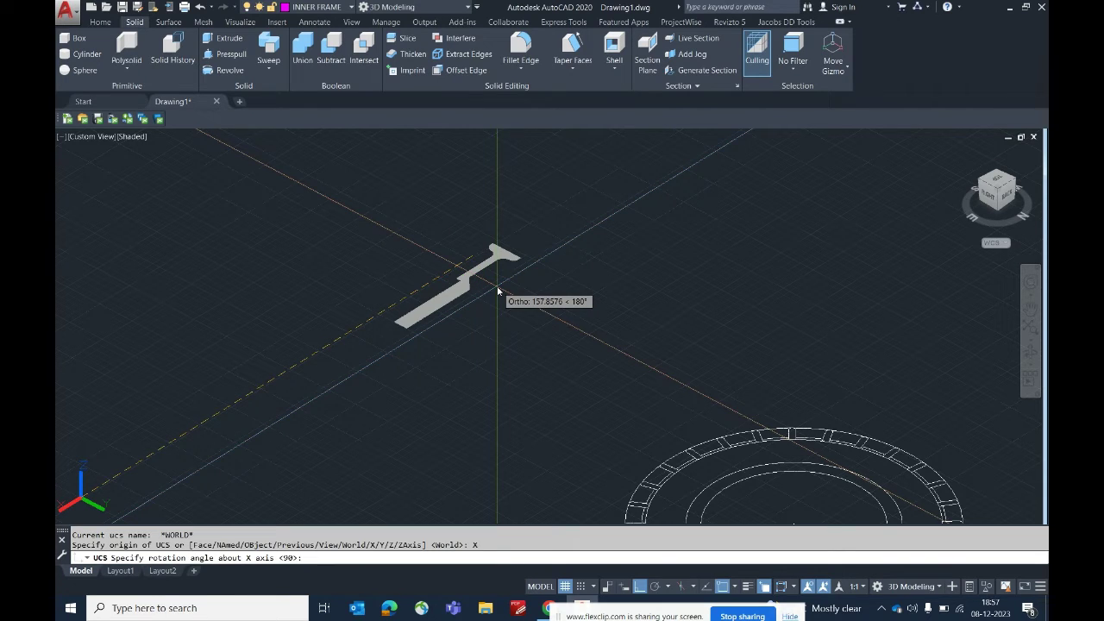
{"action": "key", "text": "Return"}
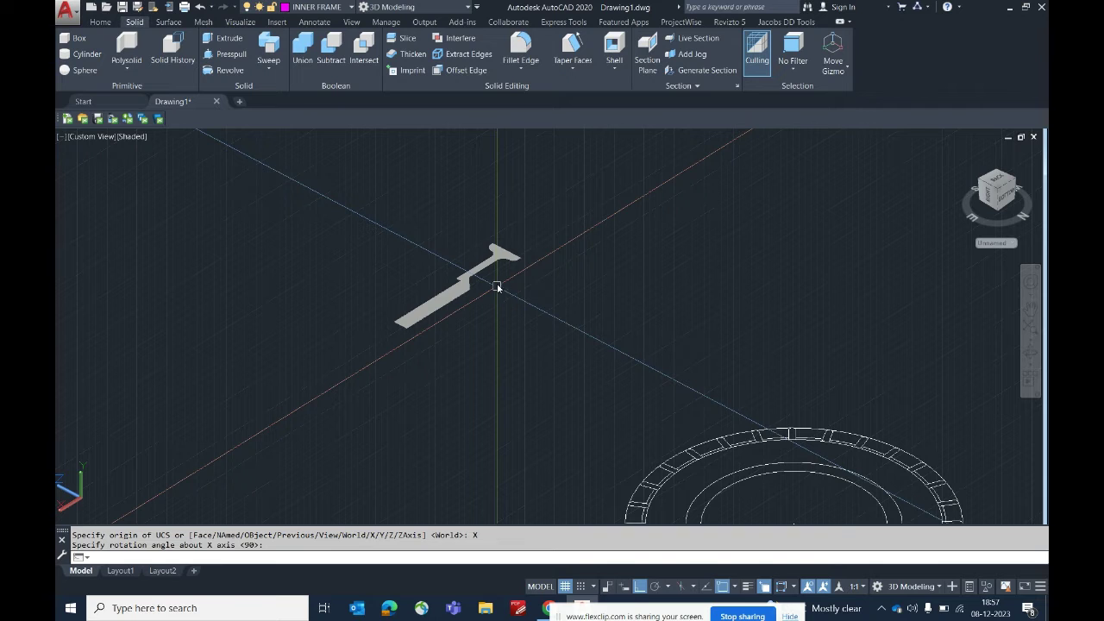
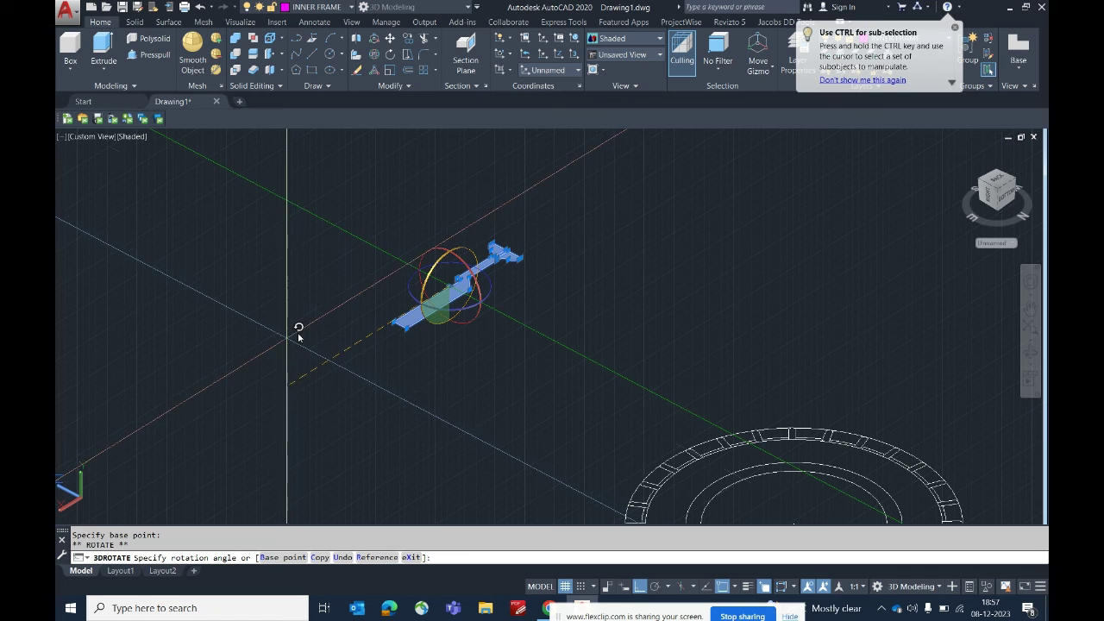
{"action": "key", "text": "Escape"}
{"action": "key", "text": "Escape"}
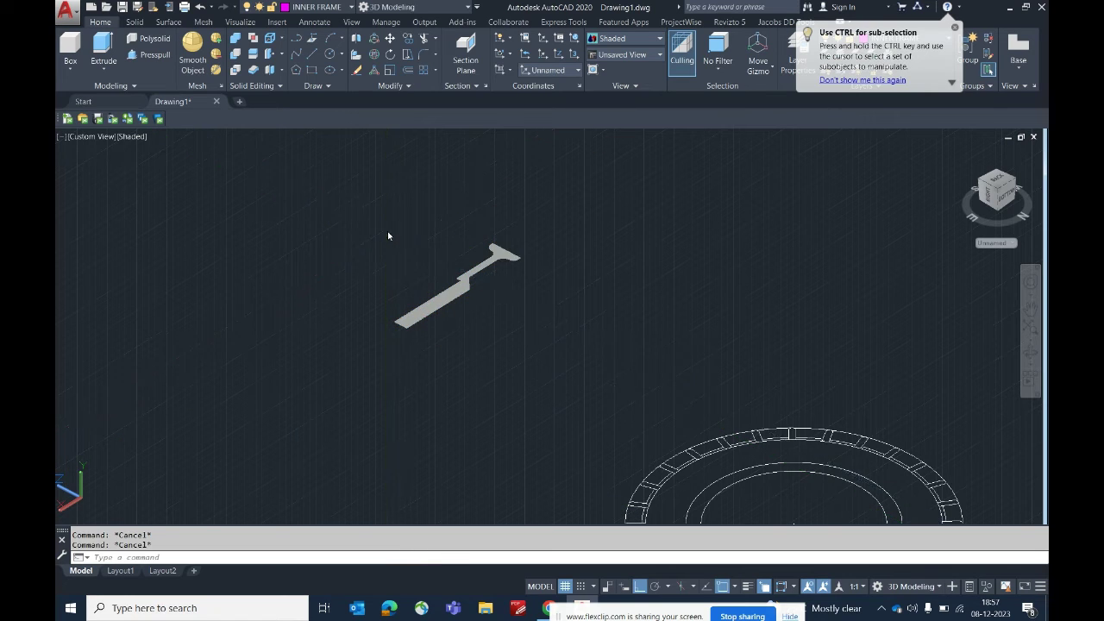
{"action": "type", "text": "RO"}
{"action": "key", "text": "Return"}
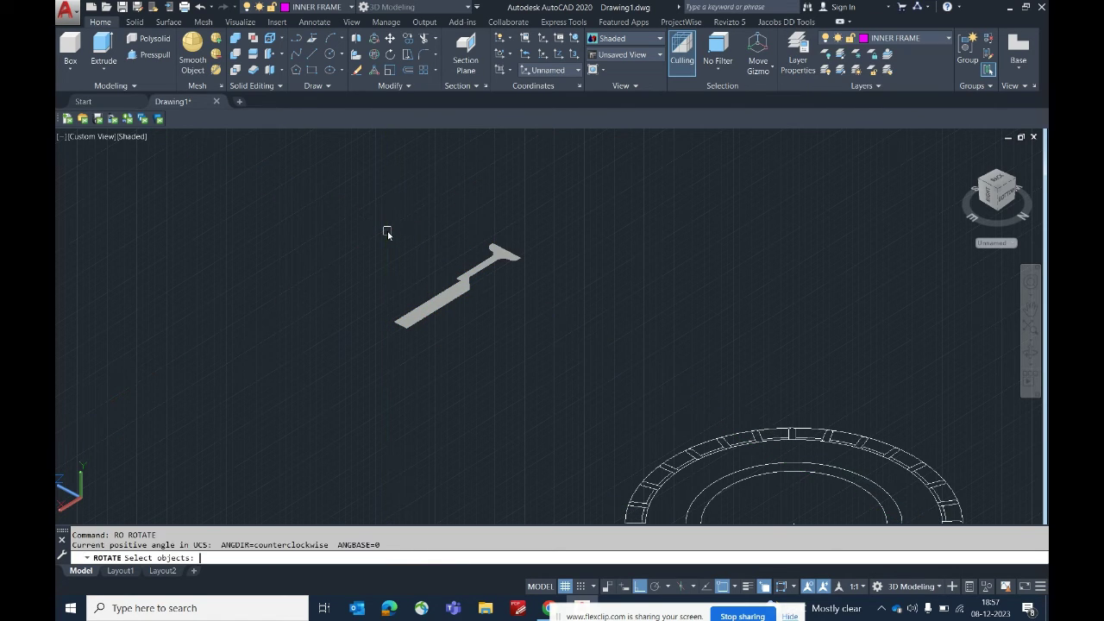
{"action": "left_click", "coordinate": [595, 208]}
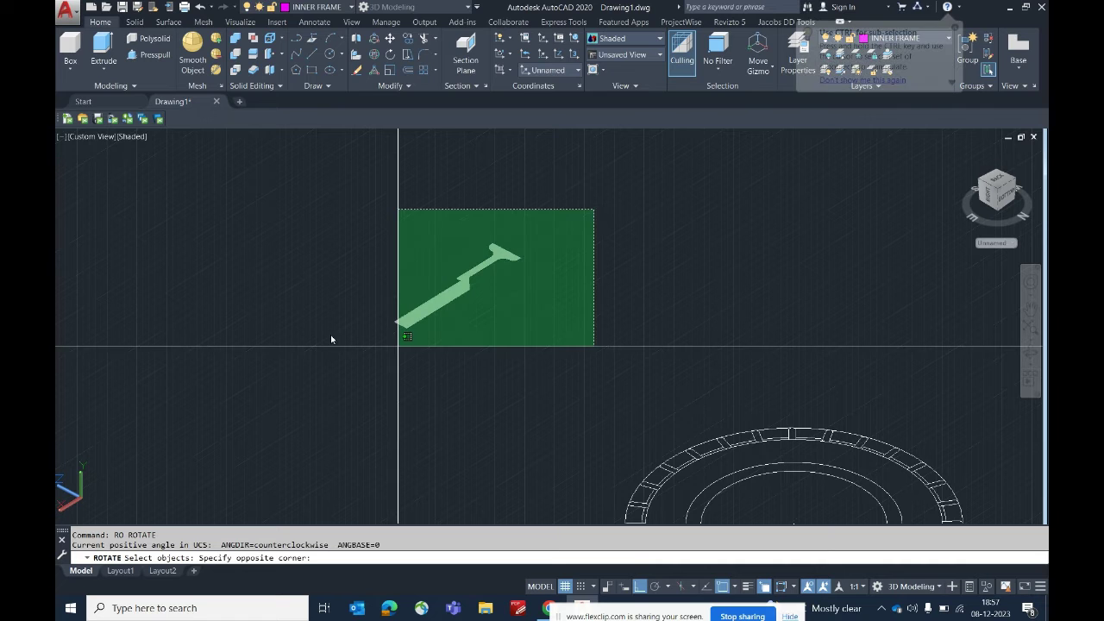
{"action": "left_click", "coordinate": [397, 346]}
{"action": "key", "text": "Return"}
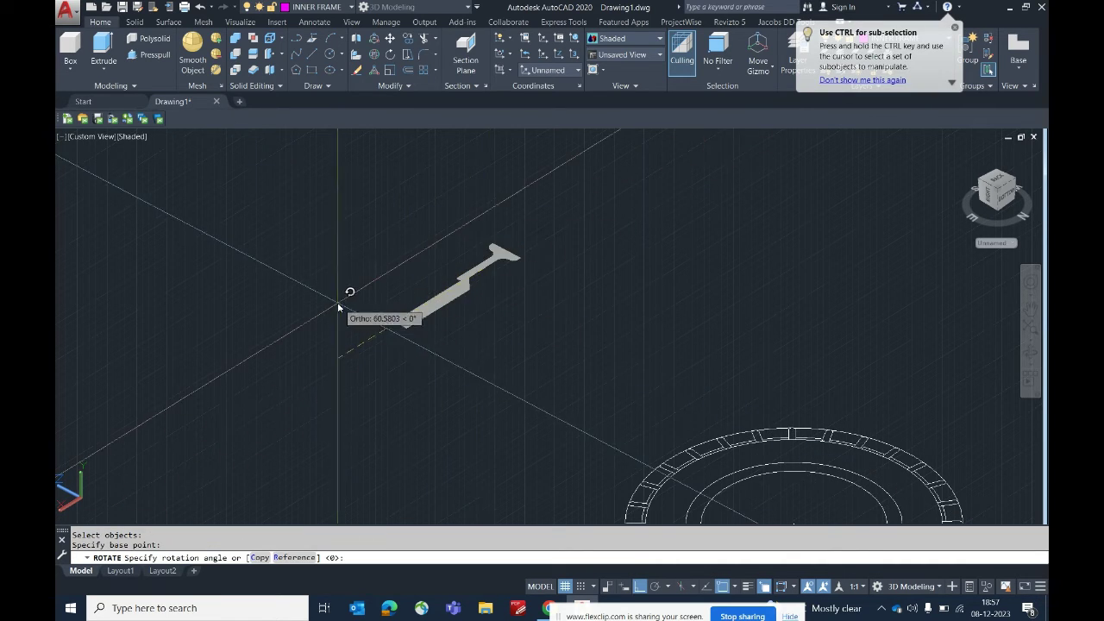
{"action": "key", "text": "Escape"}
{"action": "key", "text": "Escape"}
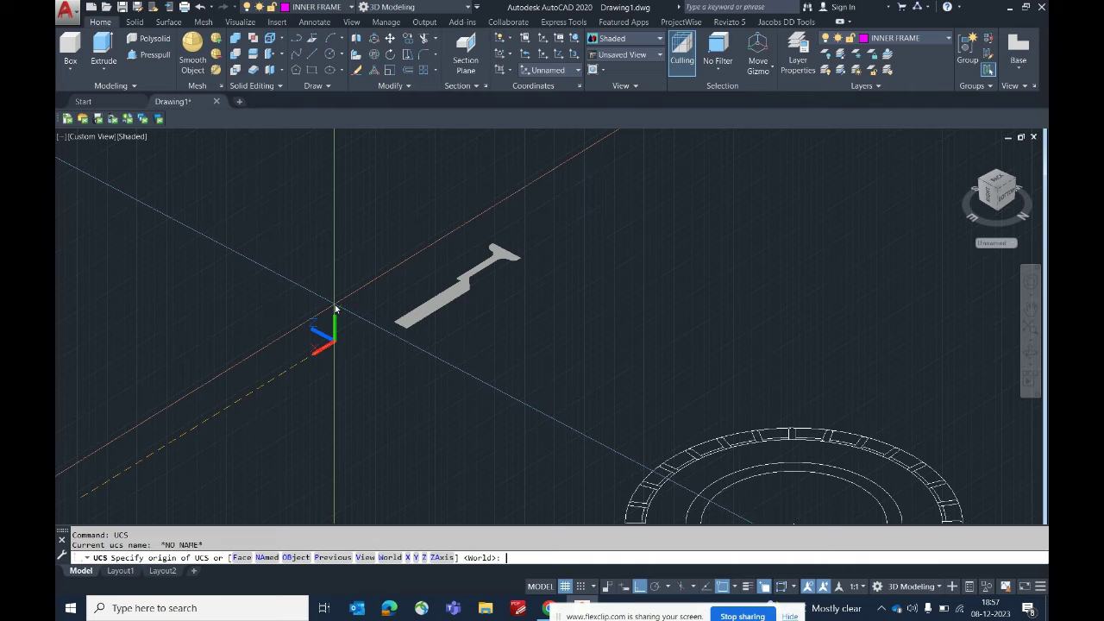
Rotate the UCS 90° about its Y axis.
{"action": "scroll", "coordinate": [337, 328], "scroll_direction": "up", "scroll_amount": 4}
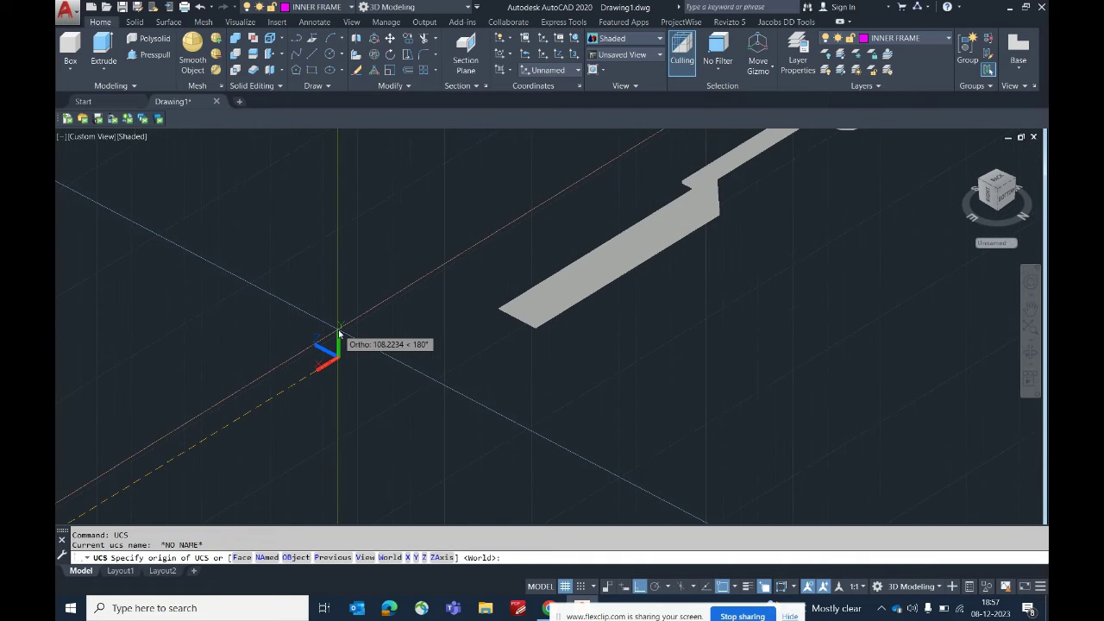
{"action": "scroll", "coordinate": [339, 332], "scroll_direction": "down", "scroll_amount": 4}
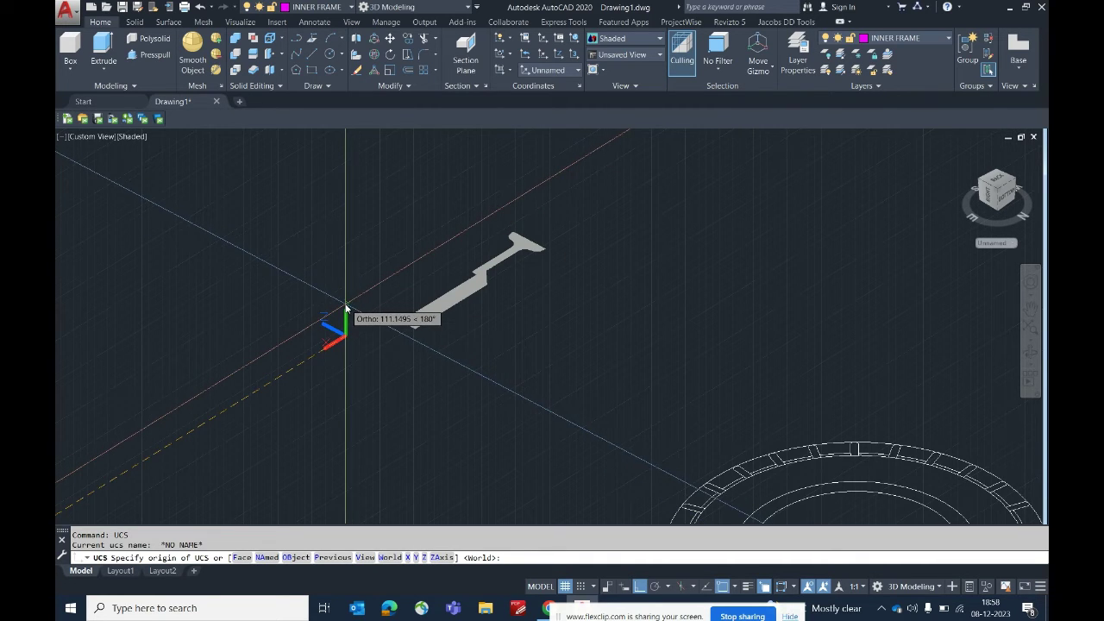
{"action": "key", "text": "Return"}
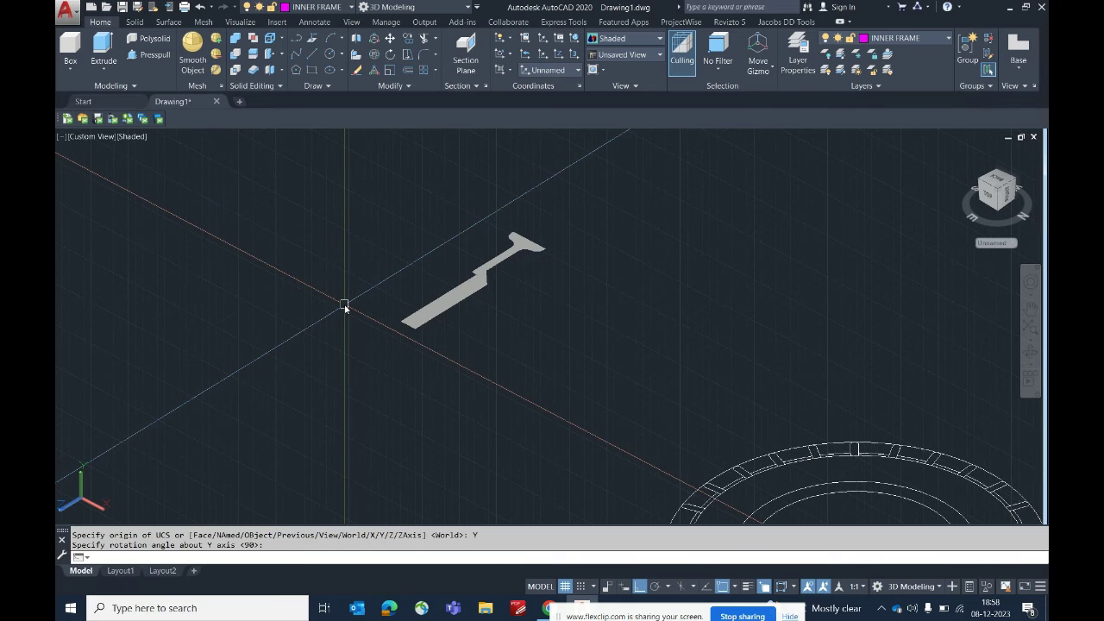
Rotate the hub cross-section profile by 270° about a point near its middle so that it stands vertically.
{"action": "type", "text": "RO"}
{"action": "key", "text": "Return"}
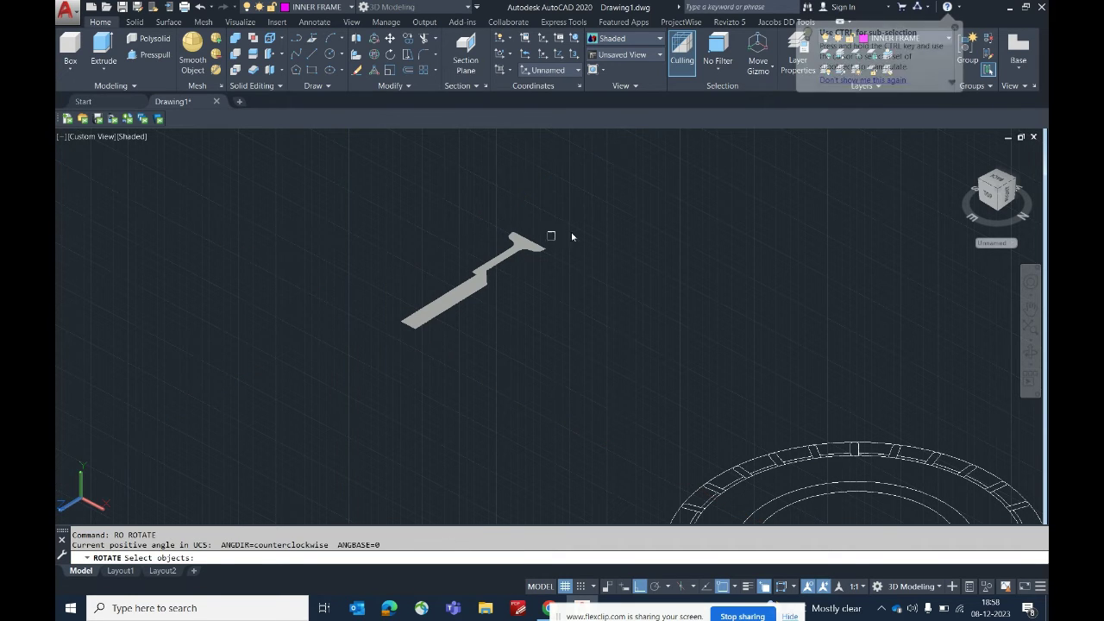
{"action": "left_click", "coordinate": [603, 211]}
{"action": "left_click", "coordinate": [337, 365]}
{"action": "key", "text": "Return"}
{"action": "left_click", "coordinate": [480, 298]}
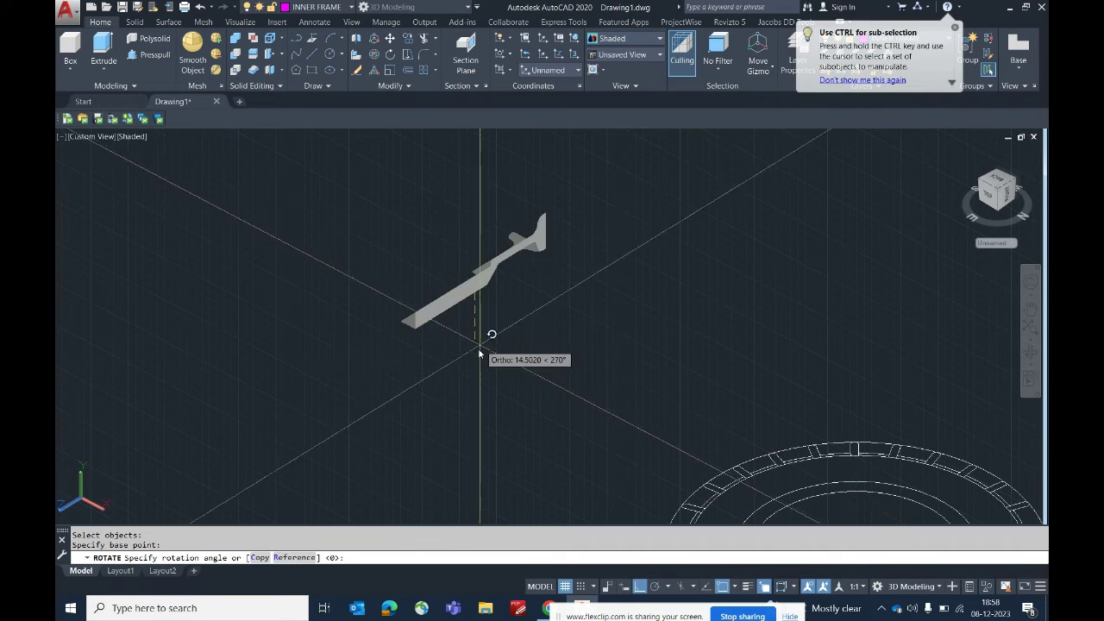
{"action": "left_click", "coordinate": [430, 388]}
{"action": "scroll", "coordinate": [509, 267], "scroll_direction": "up", "scroll_amount": 5}
{"action": "scroll", "coordinate": [519, 259], "scroll_direction": "down", "scroll_amount": 4}
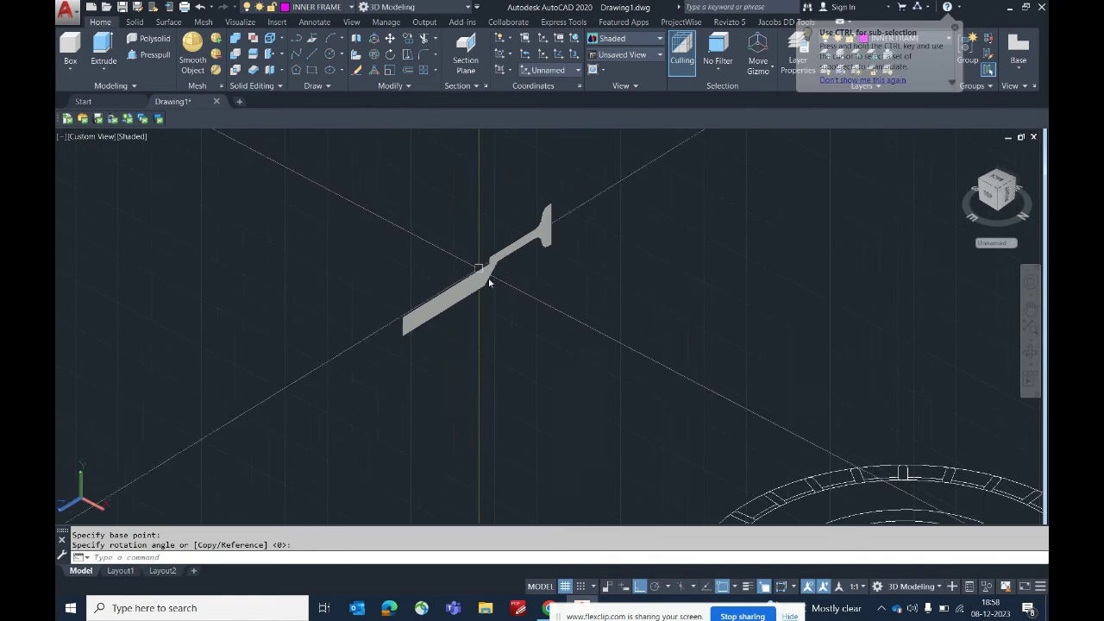
Move the upright profile from the lower corner of its inner end to the center of the copied hub circles.
{"action": "middle_click_drag", "start_coordinate": [498, 293], "coordinate": [407, 204]}
{"action": "middle_click_drag", "start_coordinate": [429, 242], "coordinate": [431, 311]}
{"action": "scroll", "coordinate": [431, 311], "scroll_direction": "down", "scroll_amount": 3}
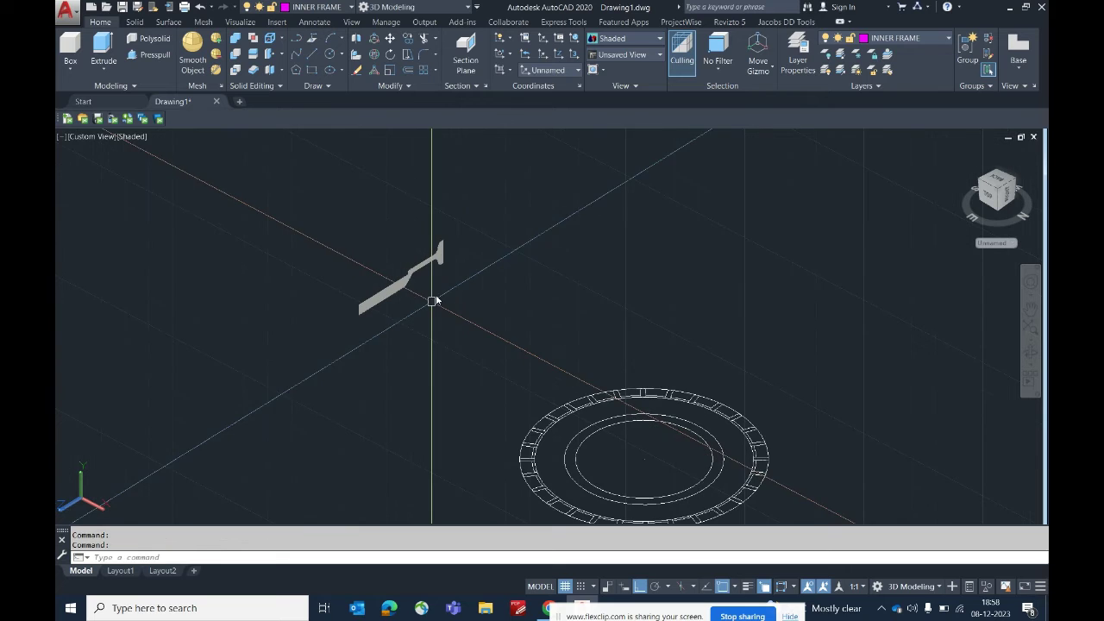
{"action": "type", "text": "m"}
{"action": "key", "text": "Return"}
{"action": "left_click", "coordinate": [488, 196]}
{"action": "left_click", "coordinate": [328, 332]}
{"action": "key", "text": "Return"}
{"action": "scroll", "coordinate": [358, 311], "scroll_direction": "up", "scroll_amount": 2}
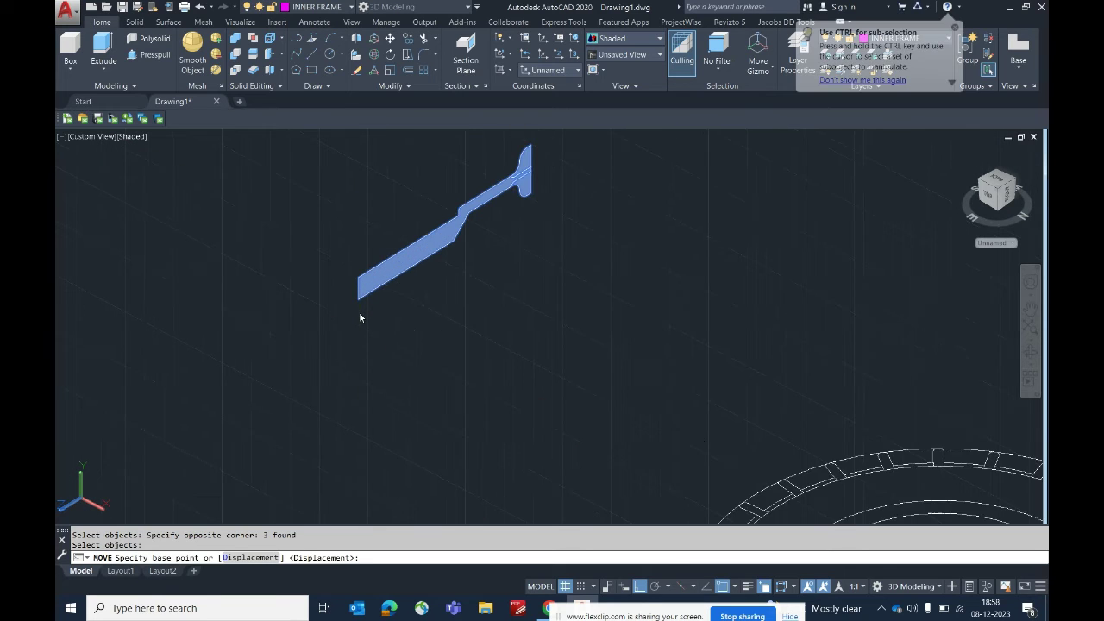
{"action": "left_click", "coordinate": [358, 303]}
{"action": "scroll", "coordinate": [432, 328], "scroll_direction": "down", "scroll_amount": 3}
{"action": "middle_click_drag", "start_coordinate": [564, 426], "coordinate": [478, 296]}
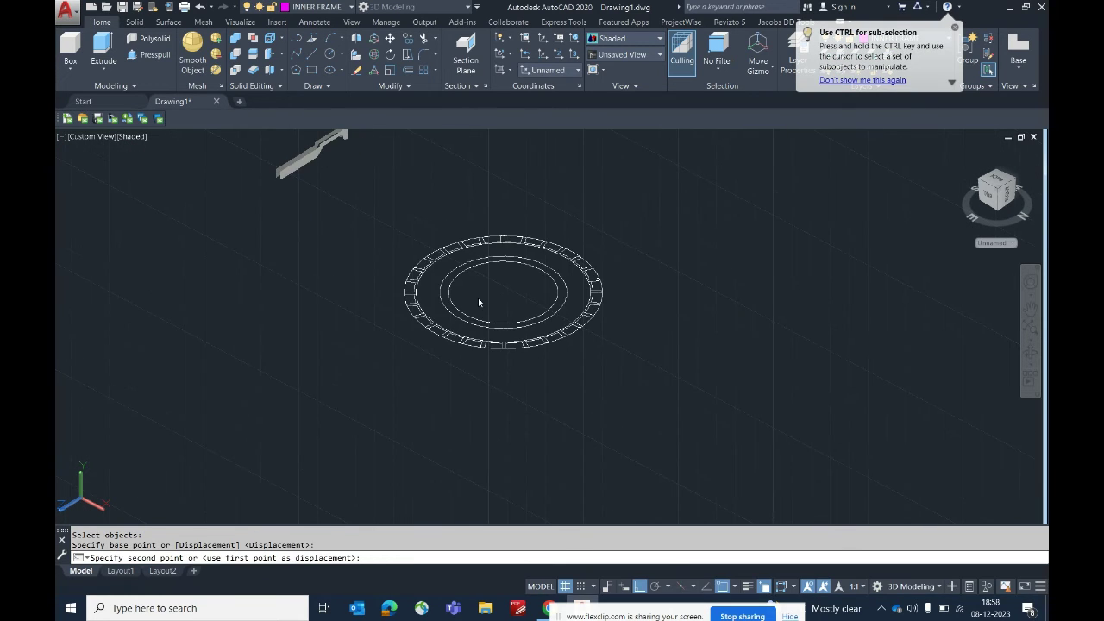
{"action": "scroll", "coordinate": [509, 302], "scroll_direction": "up", "scroll_amount": 3}
{"action": "scroll", "coordinate": [509, 293], "scroll_direction": "up", "scroll_amount": 2}
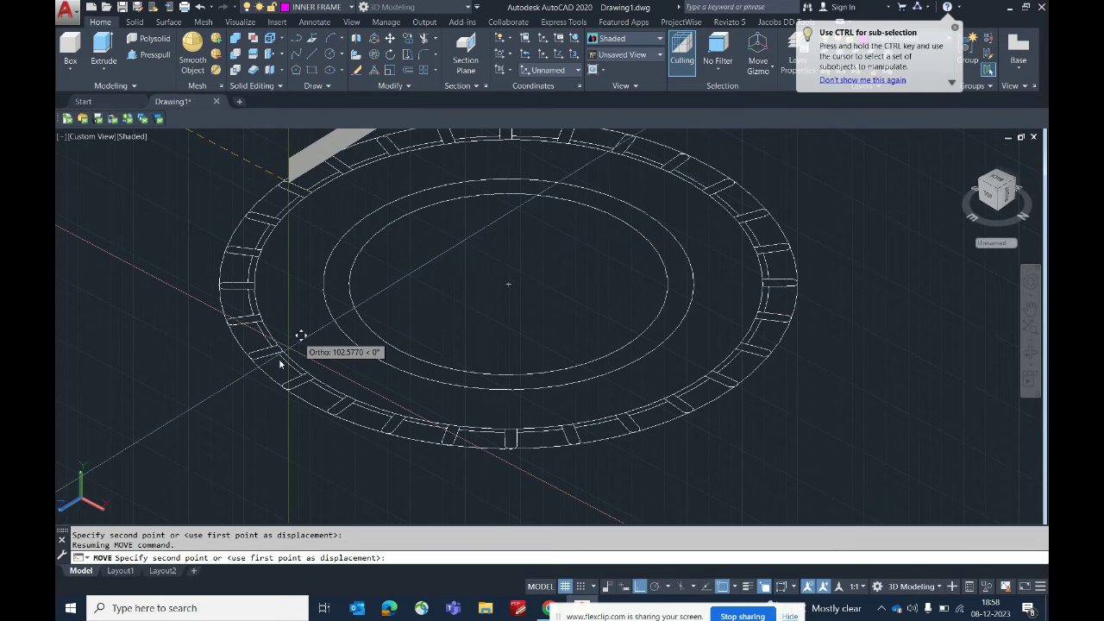
{"action": "type", "text": "en"}
{"action": "key", "text": "Return"}
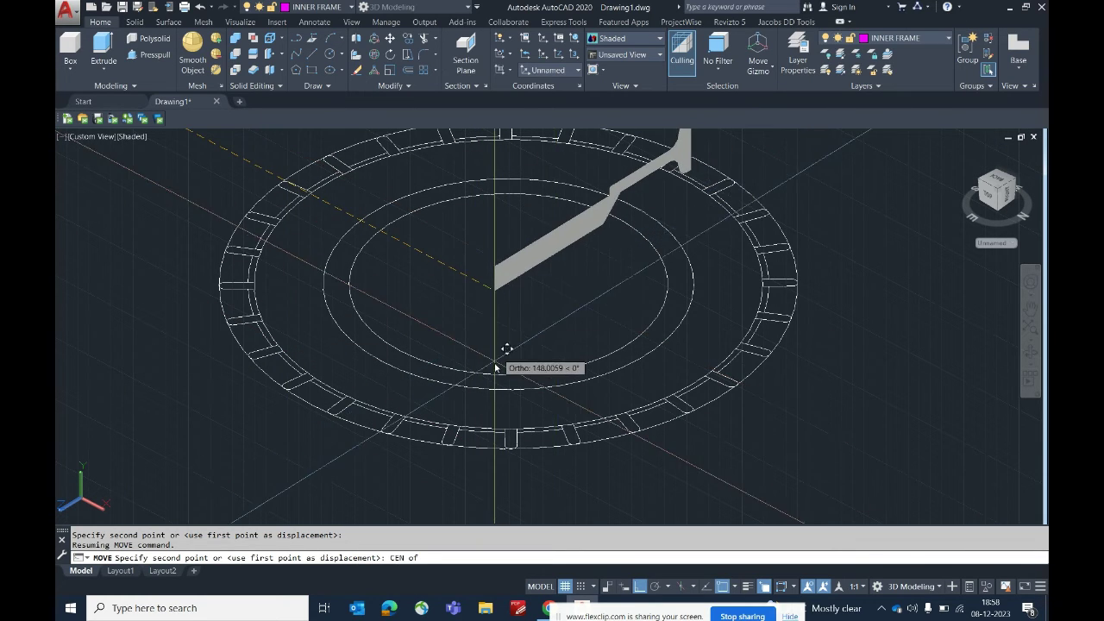
{"action": "scroll", "coordinate": [493, 371], "scroll_direction": "down", "scroll_amount": 4}
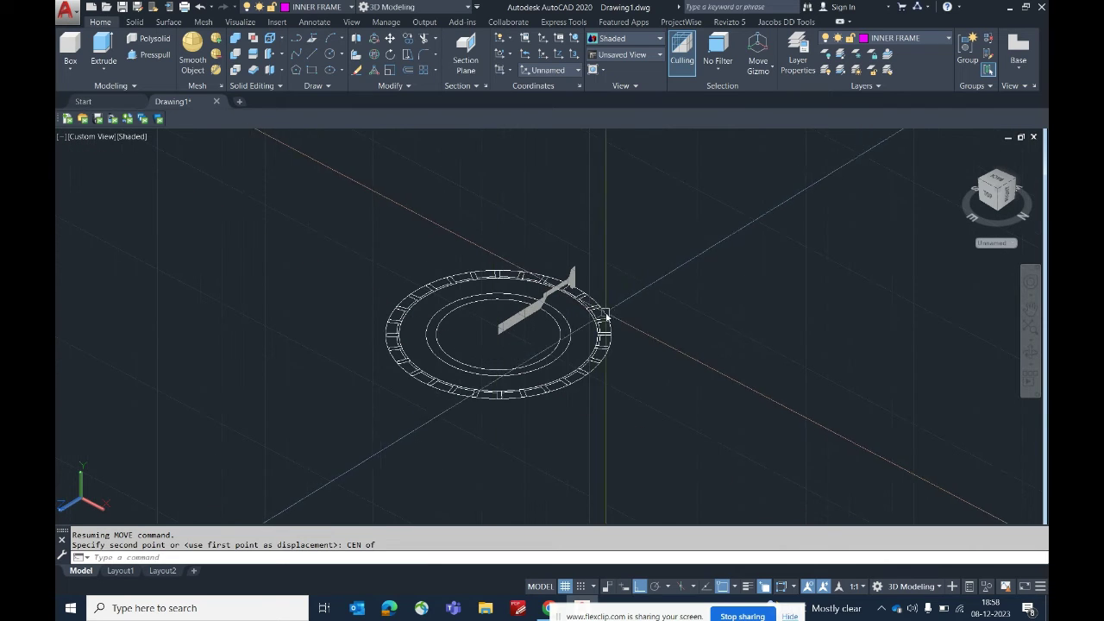
Move the same profile straight down, from the middle of its head's outer edge to the lower end of that edge.
{"action": "middle_click_drag", "start_coordinate": [626, 318], "coordinate": [353, 296], "text": "shift"}
{"action": "left_click", "coordinate": [457, 368]}
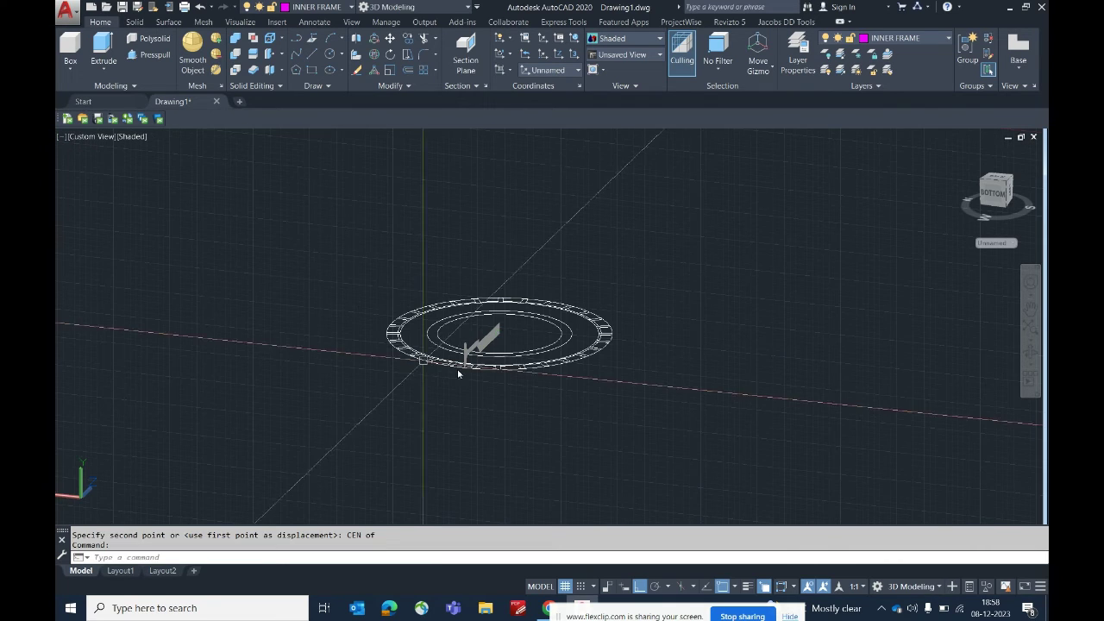
{"action": "scroll", "coordinate": [487, 368], "scroll_direction": "up", "scroll_amount": 5}
{"action": "middle_click_drag", "start_coordinate": [488, 368], "coordinate": [439, 346], "text": "shift"}
{"action": "type", "text": "m"}
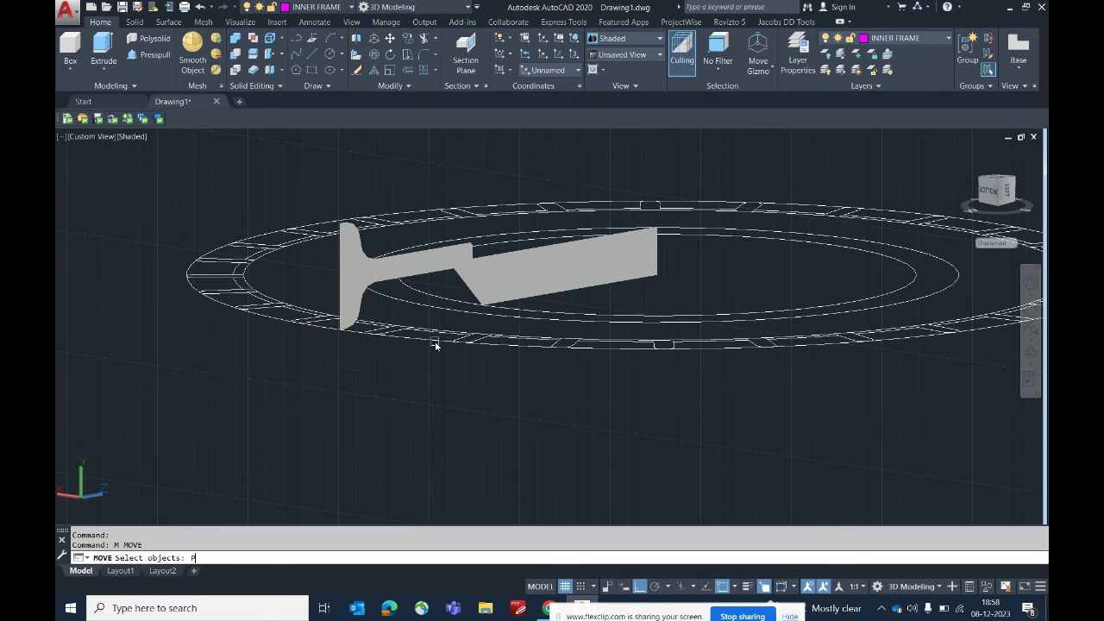
{"action": "key", "text": "Escape"}
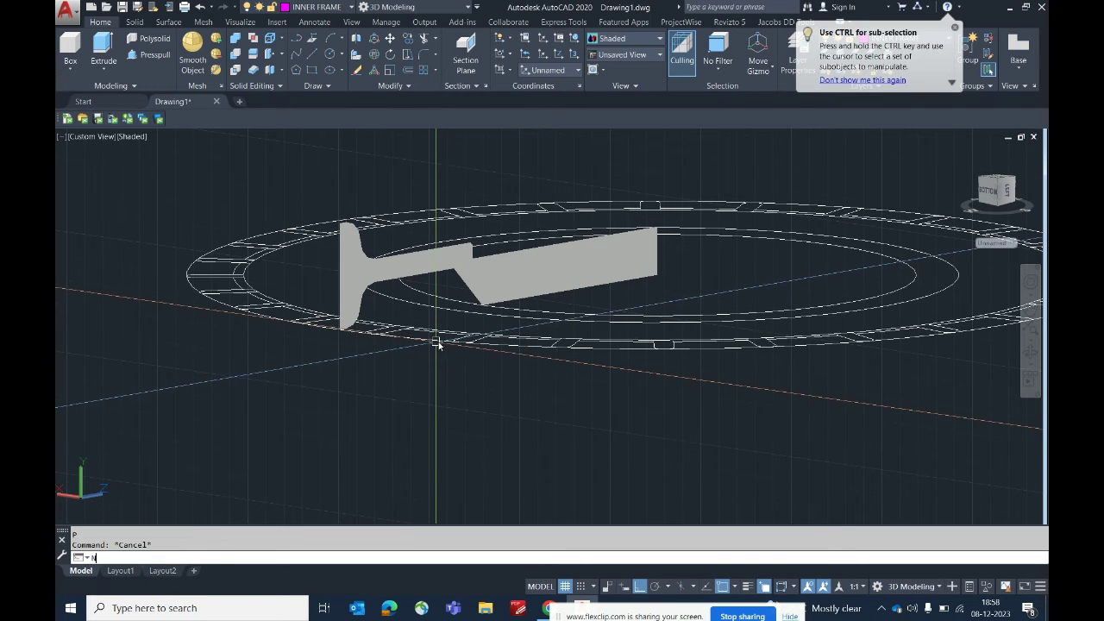
{"action": "type", "text": "m"}
{"action": "key", "text": "Return"}
{"action": "type", "text": "p"}
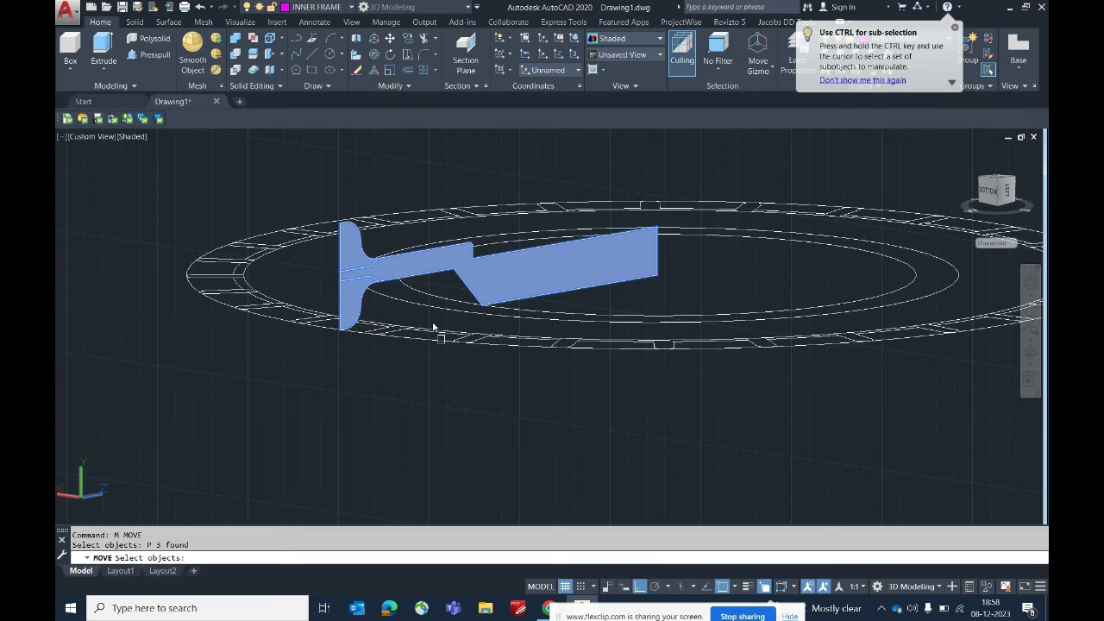
{"action": "key", "text": "Return"}
{"action": "key", "text": "Return"}
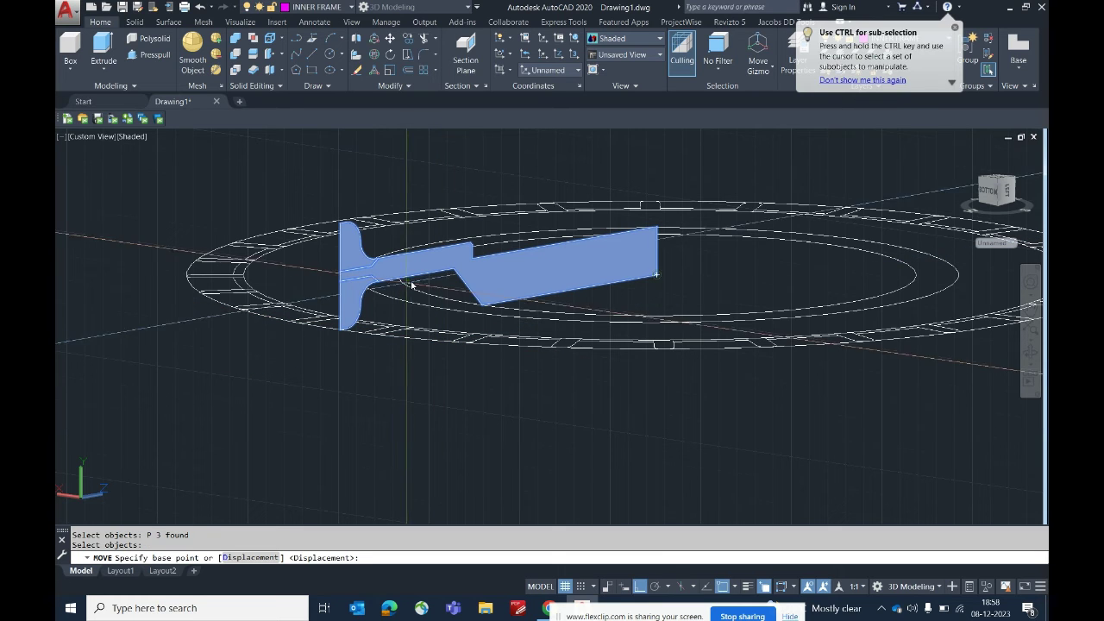
{"action": "left_click", "coordinate": [339, 278]}
{"action": "left_click", "coordinate": [343, 330]}
{"action": "middle_click_drag", "start_coordinate": [342, 331], "coordinate": [556, 330], "text": "shift"}
{"action": "scroll", "coordinate": [599, 305], "scroll_direction": "down", "scroll_amount": 2}
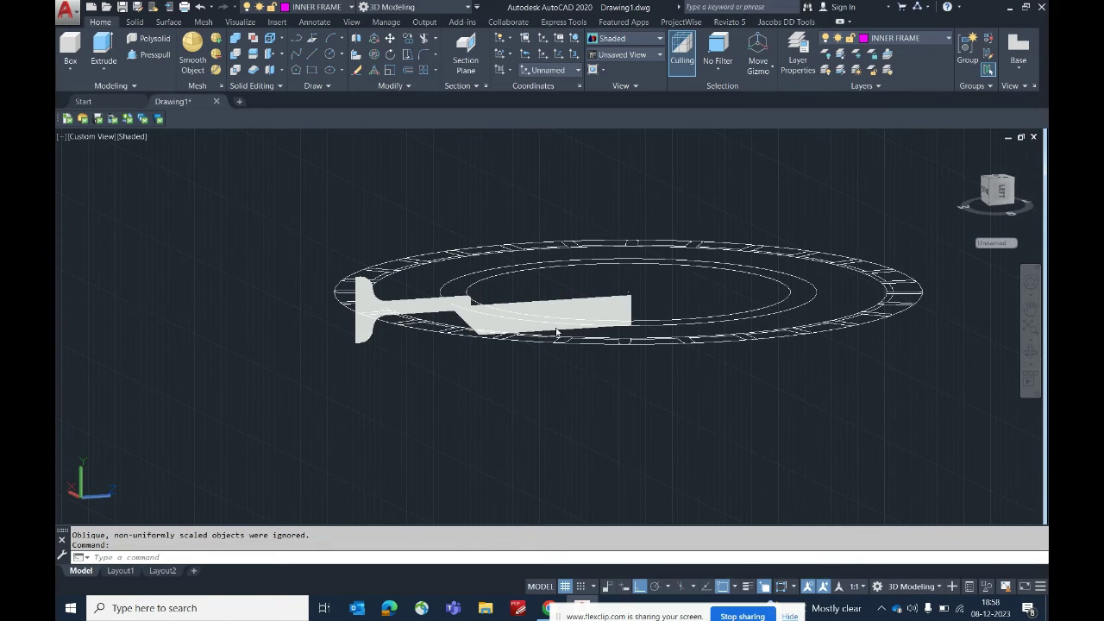
Undo the last move of the upright cross-section profile.
{"action": "key", "text": "ctrl+z"}
{"action": "key", "text": "ctrl+z"}
{"action": "key", "text": "ctrl+z"}
{"action": "key", "text": "ctrl+z"}
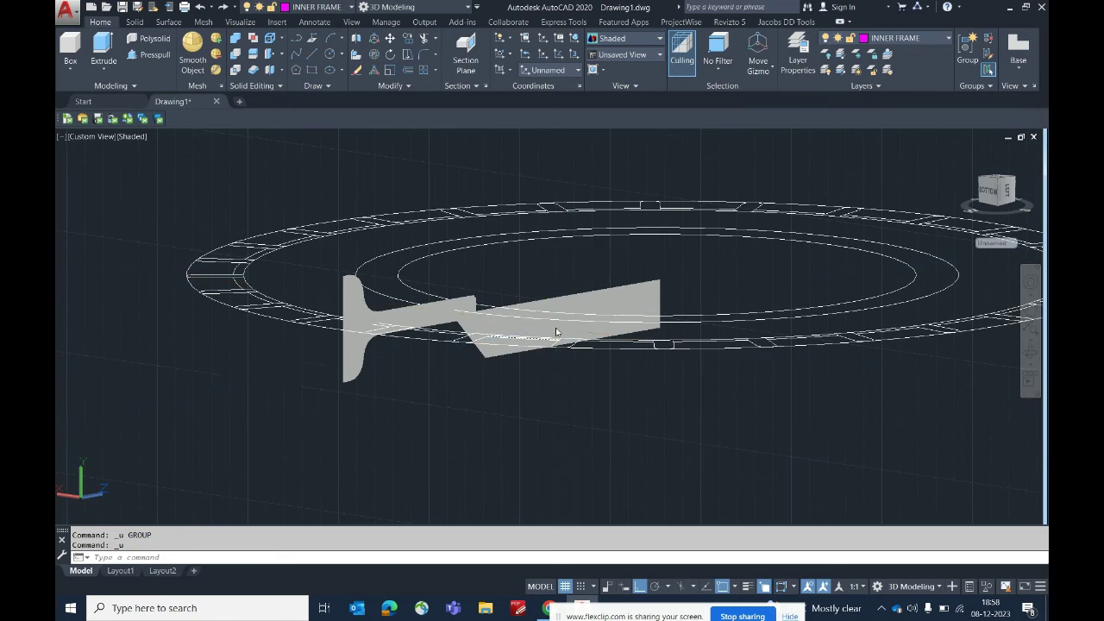
{"action": "middle_click_drag", "start_coordinate": [575, 330], "coordinate": [551, 319]}
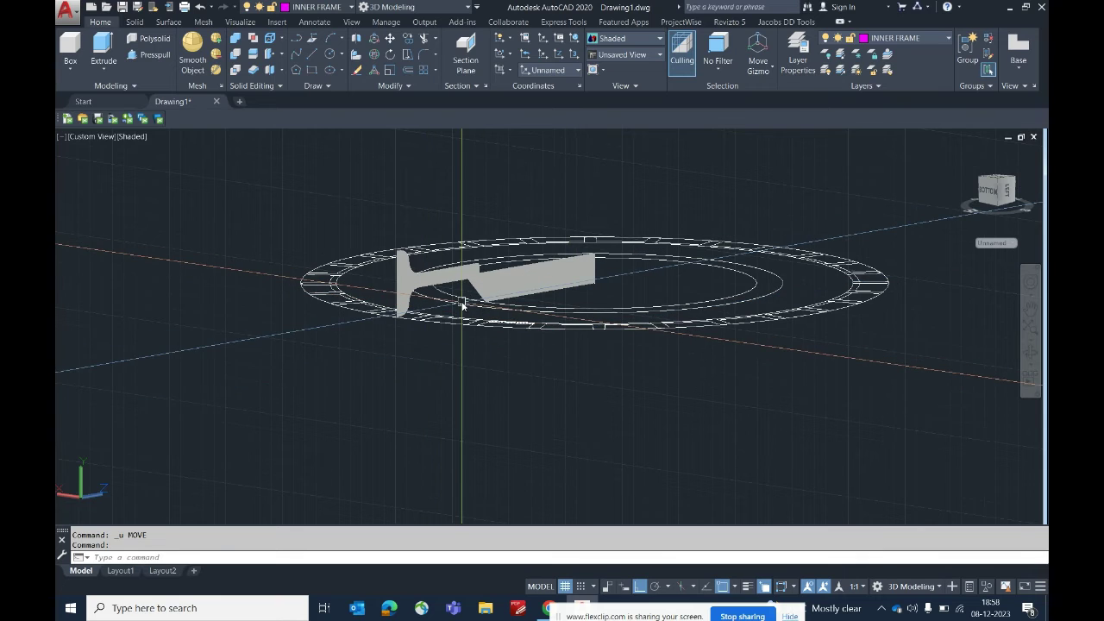
{"action": "type", "text": "m"}
{"action": "key", "text": "Return"}
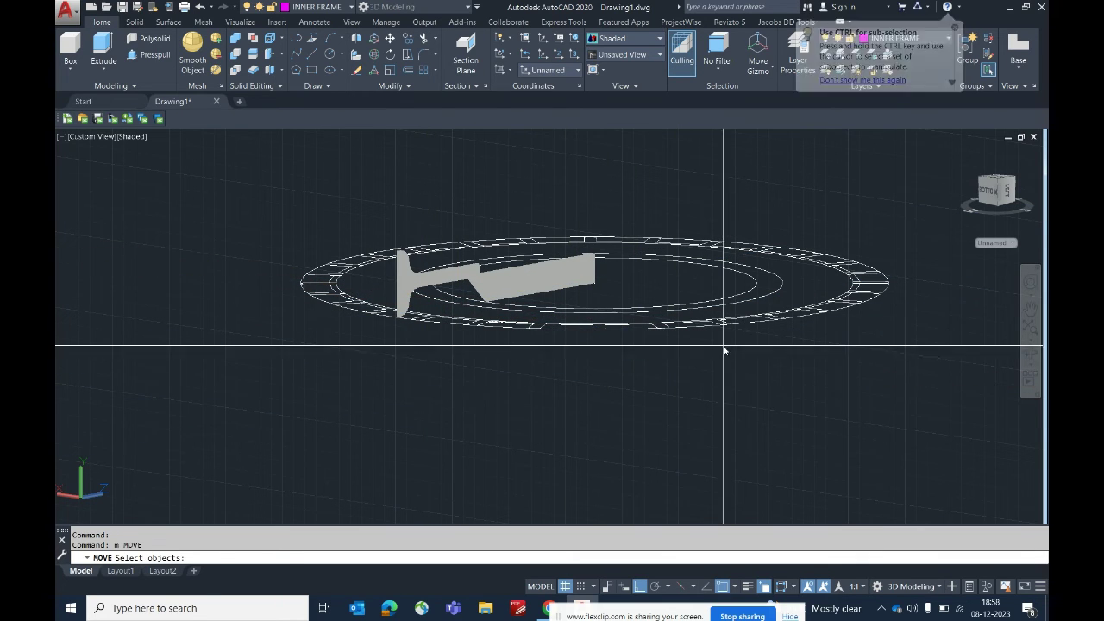
{"action": "left_click", "coordinate": [722, 350]}
{"action": "left_click", "coordinate": [685, 288]}
{"action": "key", "text": "Return"}
{"action": "left_click", "coordinate": [575, 425]}
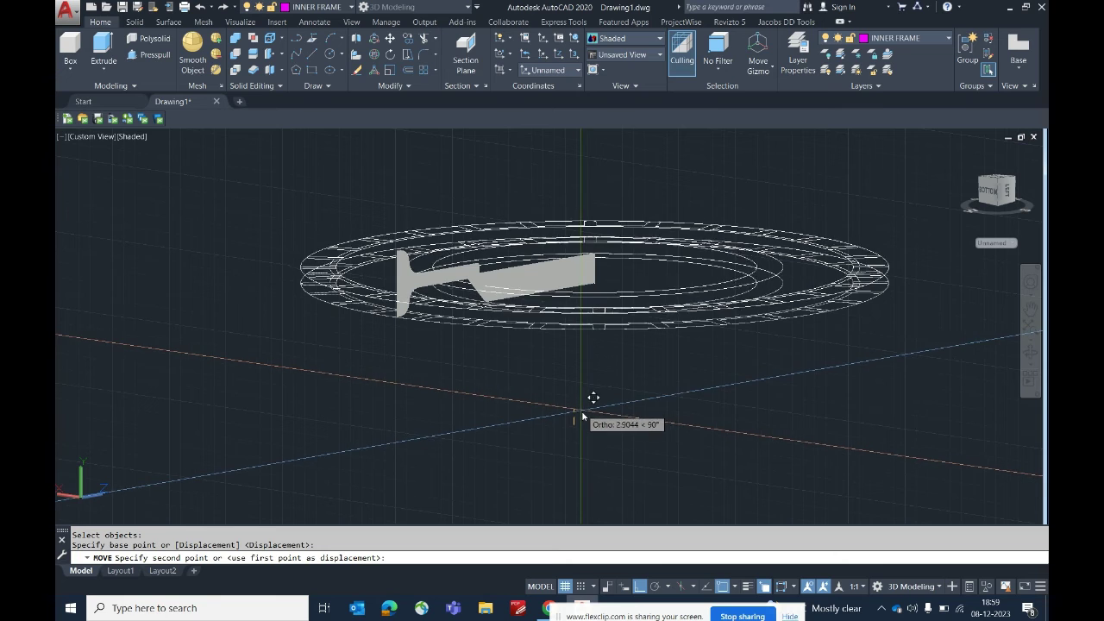
{"action": "key", "text": "Escape"}
{"action": "key", "text": "Escape"}
Create a new layer named 12.
{"action": "middle_click_drag", "start_coordinate": [494, 297], "coordinate": [517, 294], "text": "shift"}
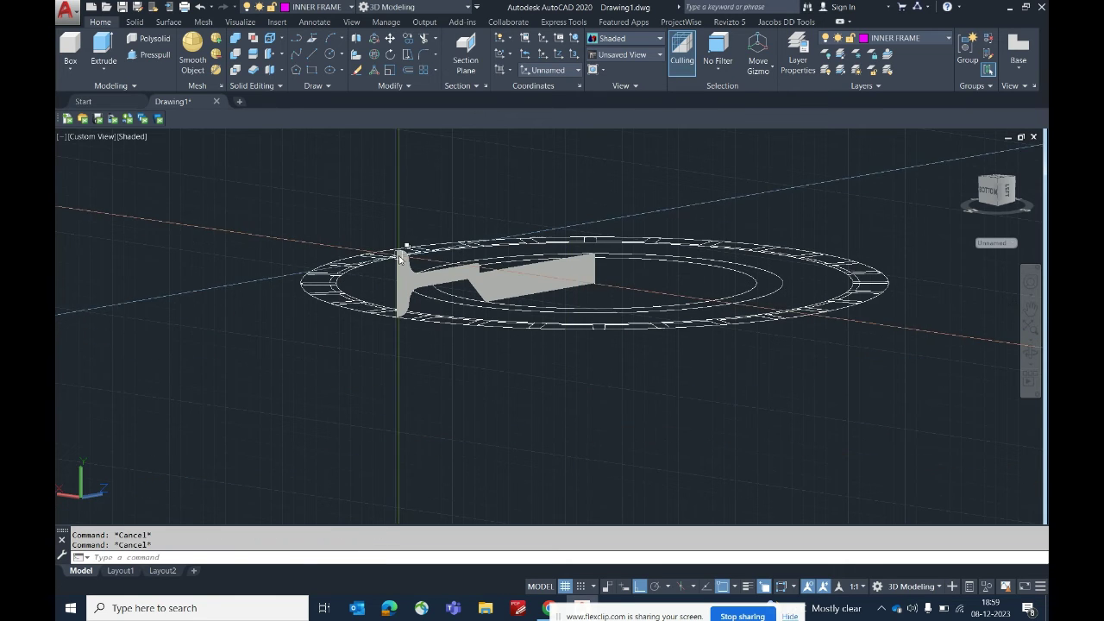
{"action": "scroll", "coordinate": [518, 293], "scroll_direction": "up", "scroll_amount": 3}
{"action": "scroll", "coordinate": [592, 333], "scroll_direction": "down", "scroll_amount": 2}
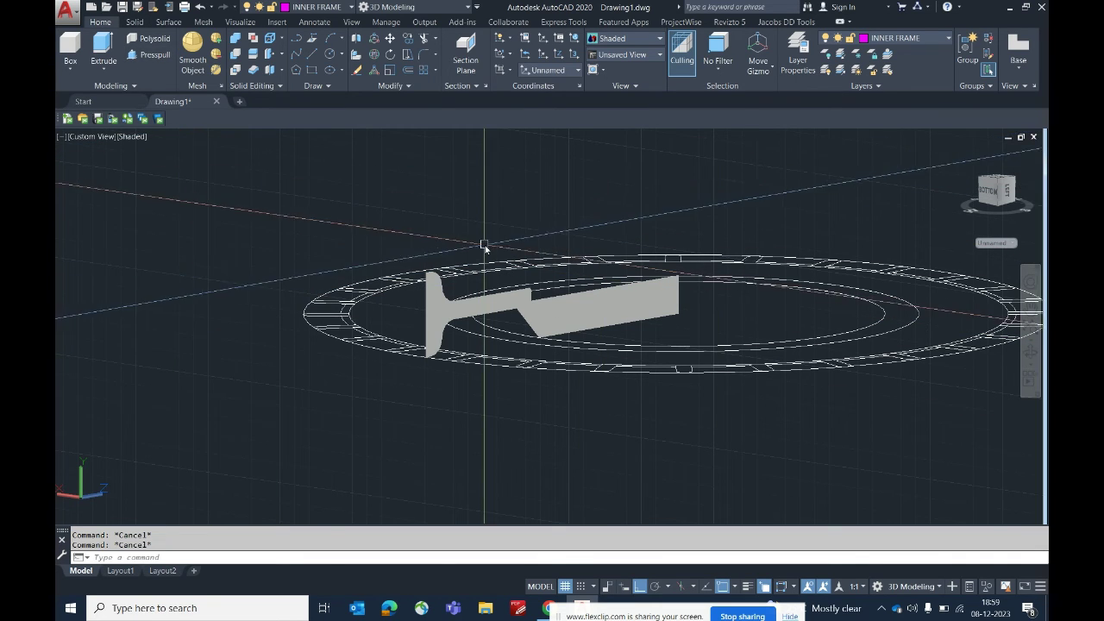
{"action": "type", "text": "a"}
{"action": "key", "text": "Return"}
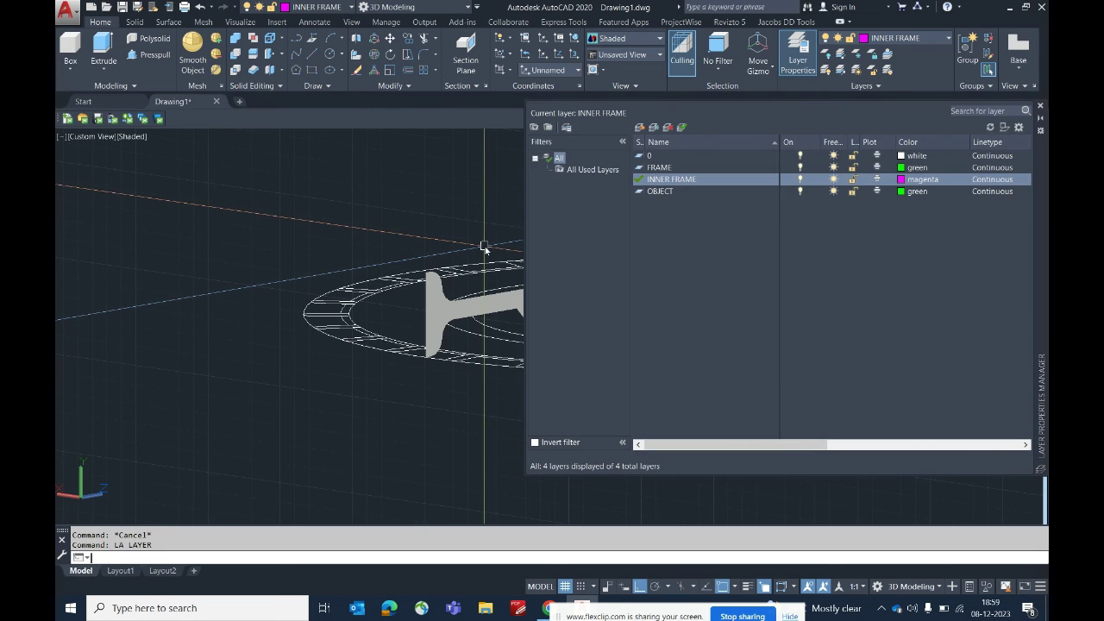
{"action": "left_click", "coordinate": [640, 127]}
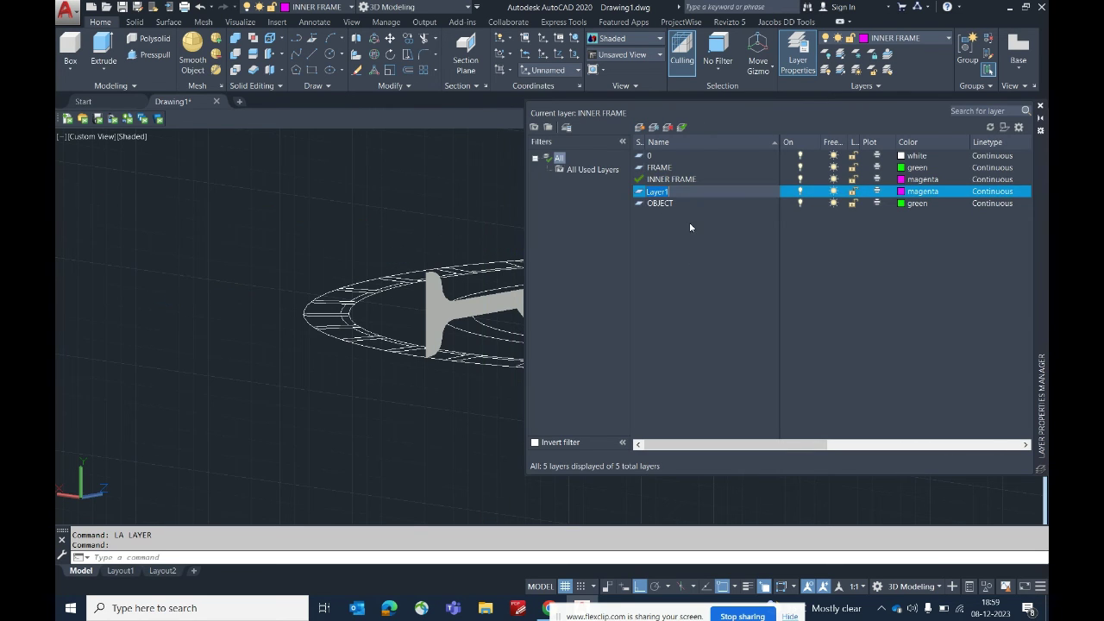
{"action": "type", "text": "12"}
{"action": "key", "text": "Return"}
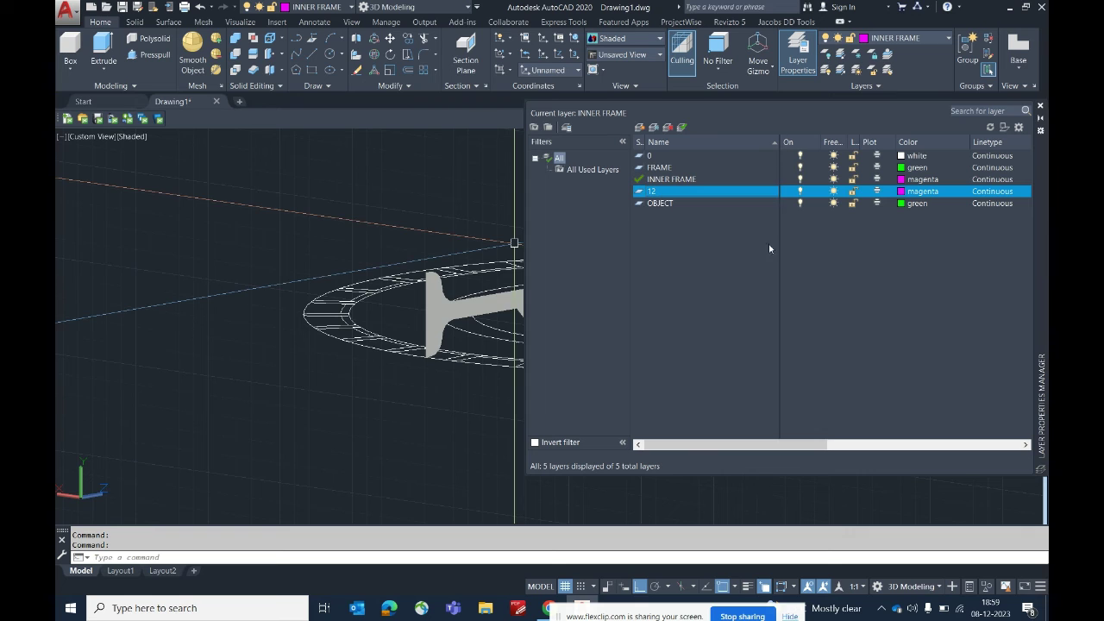
Set the color of layer 12 to red and make it the current layer.
{"action": "left_click", "coordinate": [920, 195]}
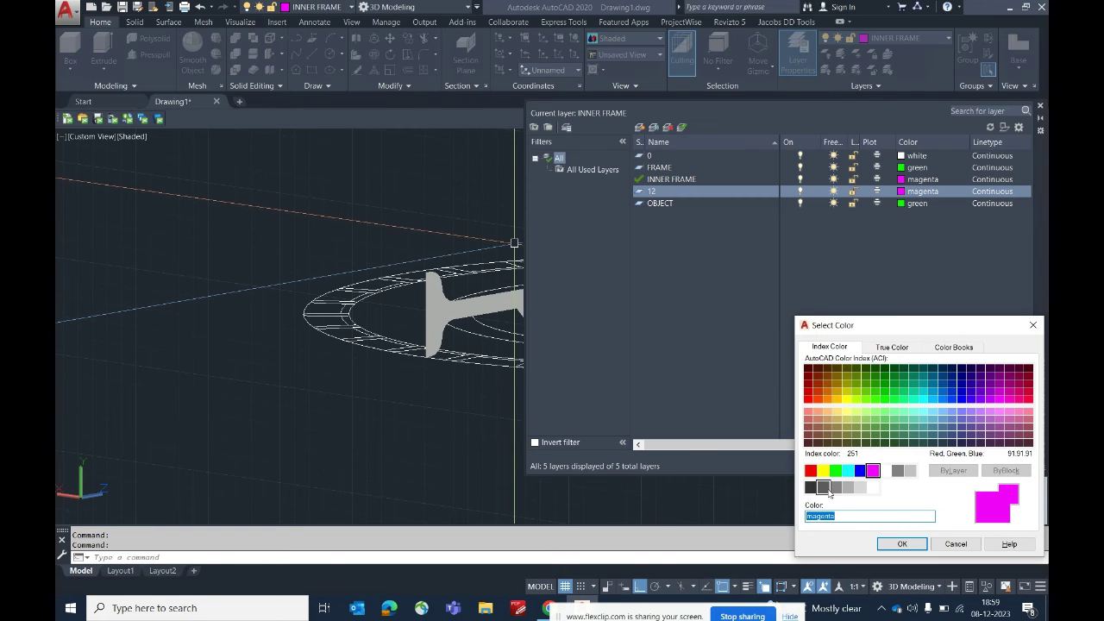
{"action": "left_click", "coordinate": [902, 544]}
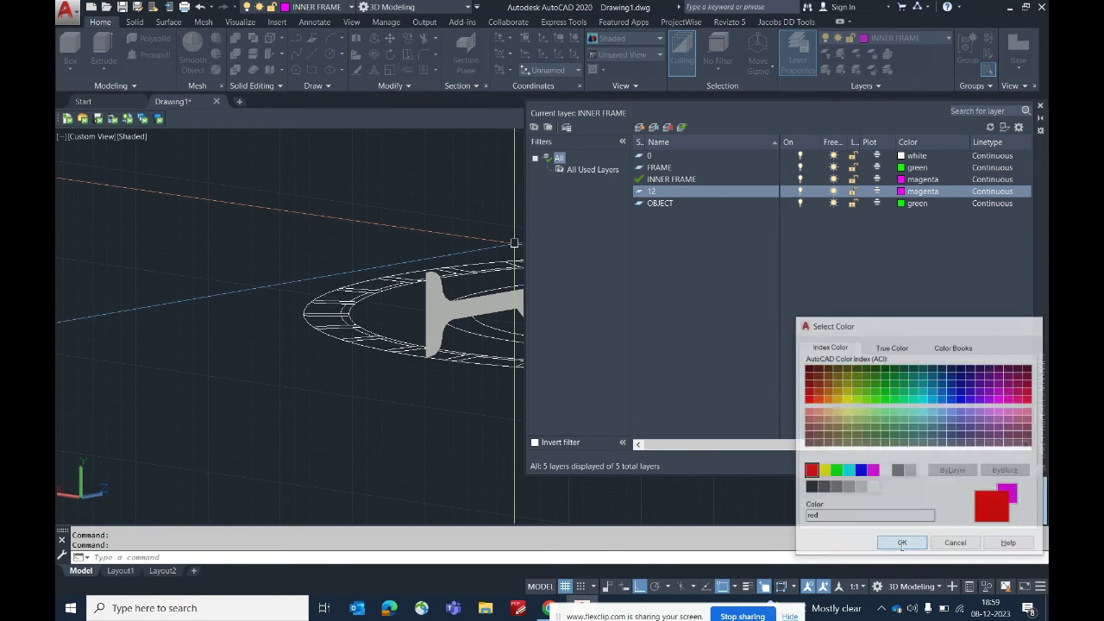
{"action": "double_click", "coordinate": [689, 193]}
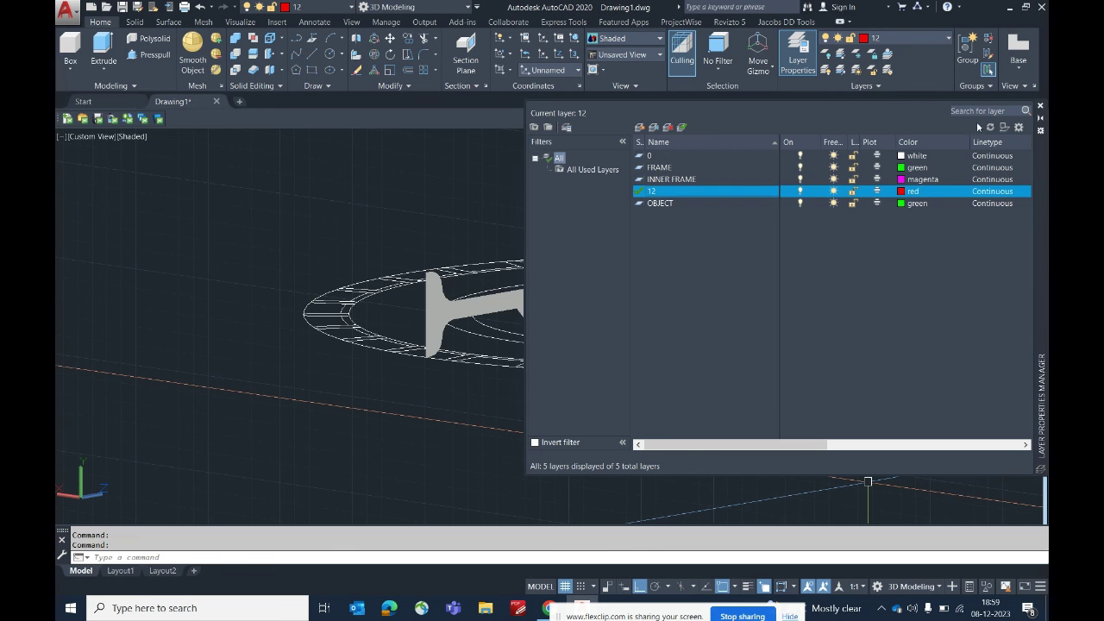
{"action": "left_click", "coordinate": [1040, 107]}
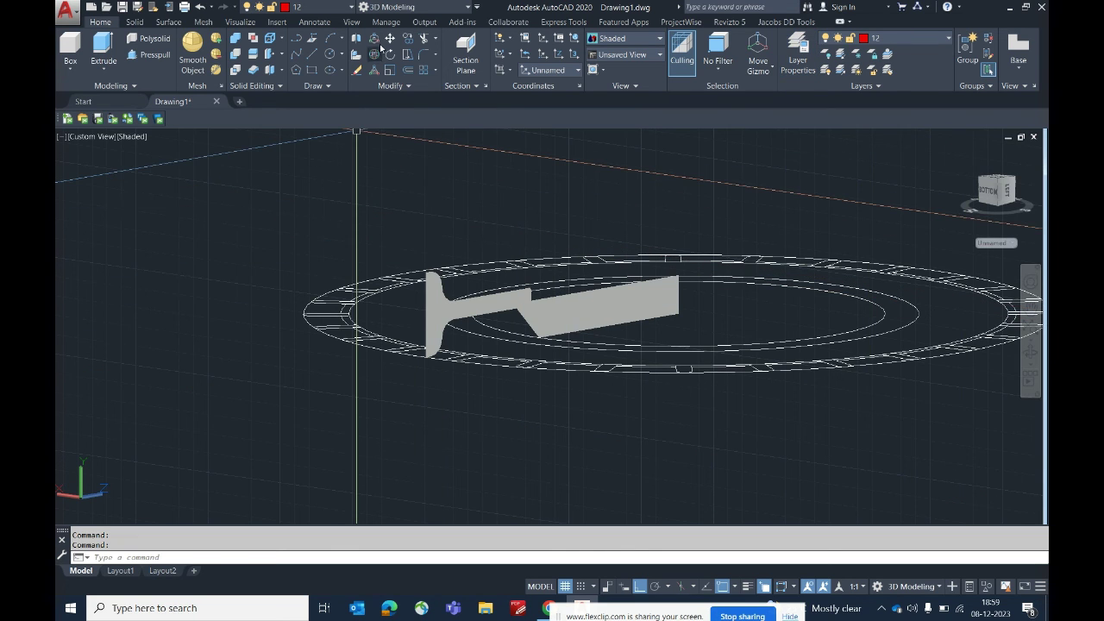
Revolve the long stepped arm of the upright profile as a solid about a vertical axis through its inner end at the wheel's center.
{"action": "left_click", "coordinate": [134, 22]}
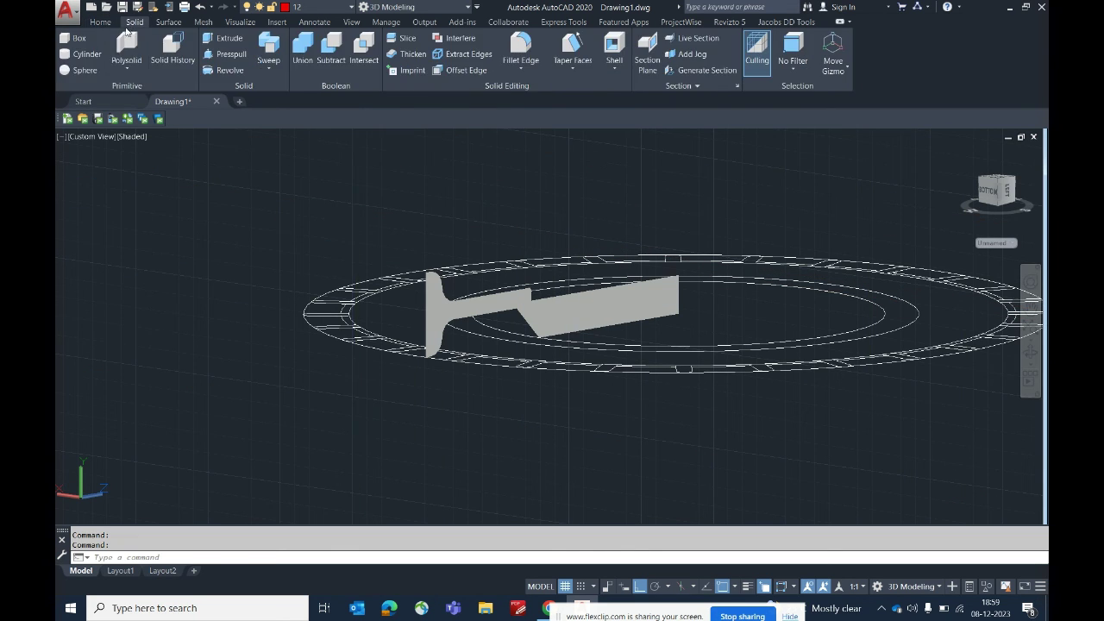
{"action": "left_click", "coordinate": [576, 300]}
{"action": "right_click", "coordinate": [547, 302]}
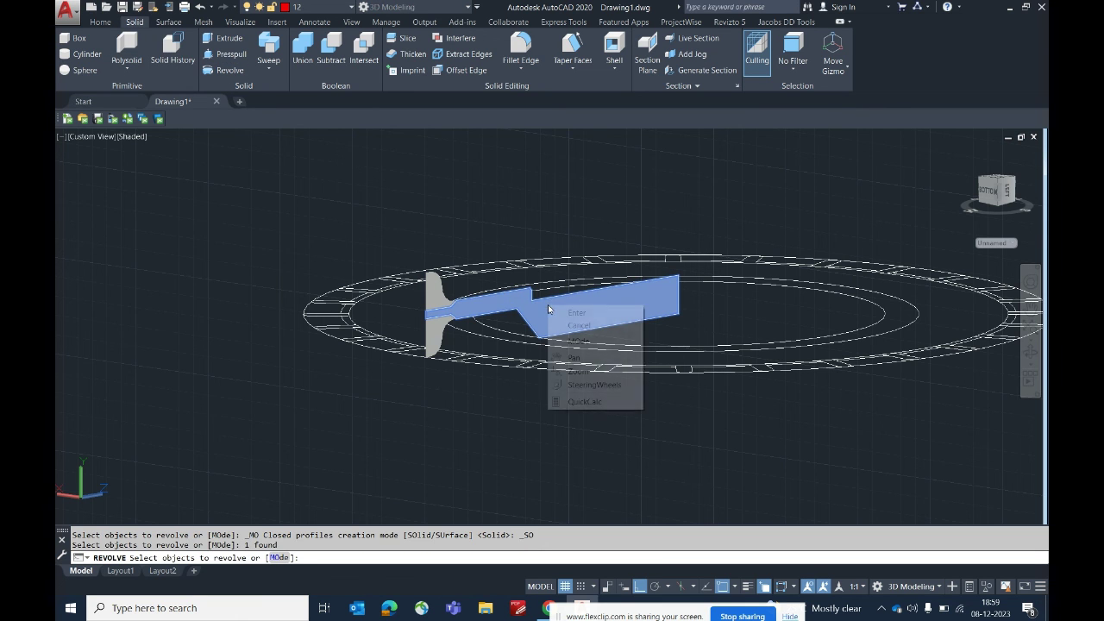
{"action": "left_click", "coordinate": [575, 315]}
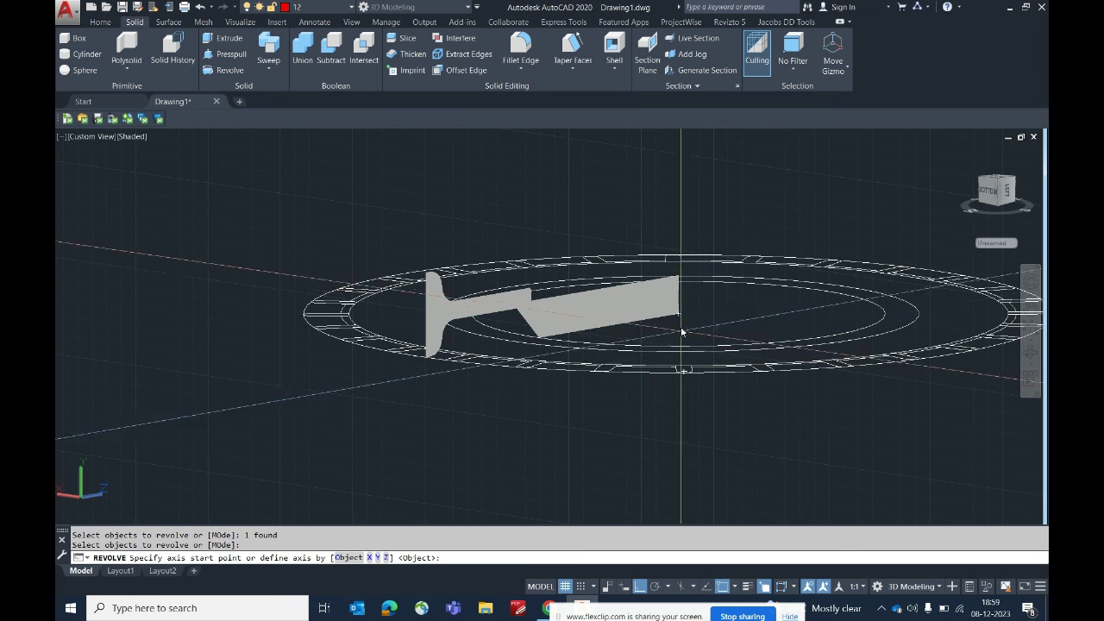
{"action": "scroll", "coordinate": [690, 345], "scroll_direction": "down", "scroll_amount": 4}
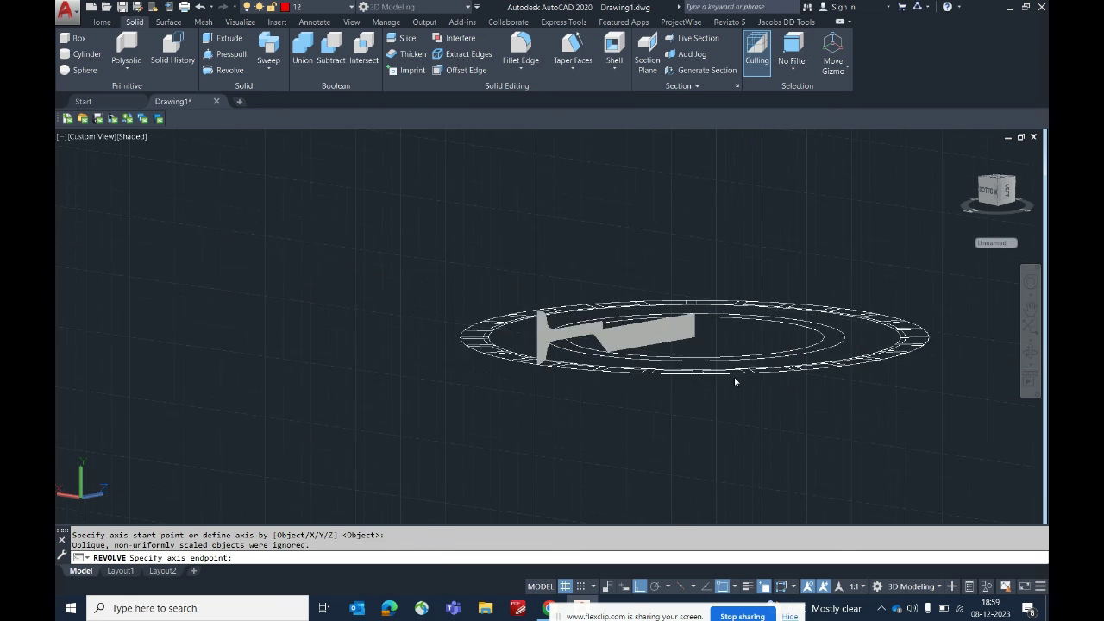
{"action": "middle_click_drag", "start_coordinate": [734, 382], "coordinate": [720, 266], "text": "shift"}
{"action": "left_click", "coordinate": [721, 266]}
{"action": "scroll", "coordinate": [547, 337], "scroll_direction": "up", "scroll_amount": 2}
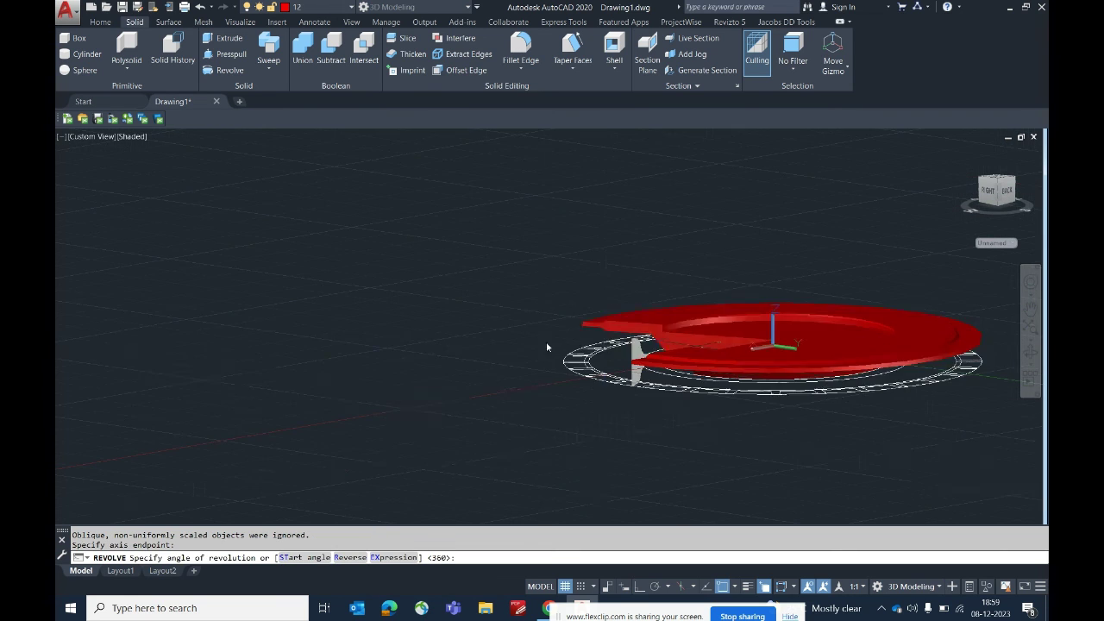